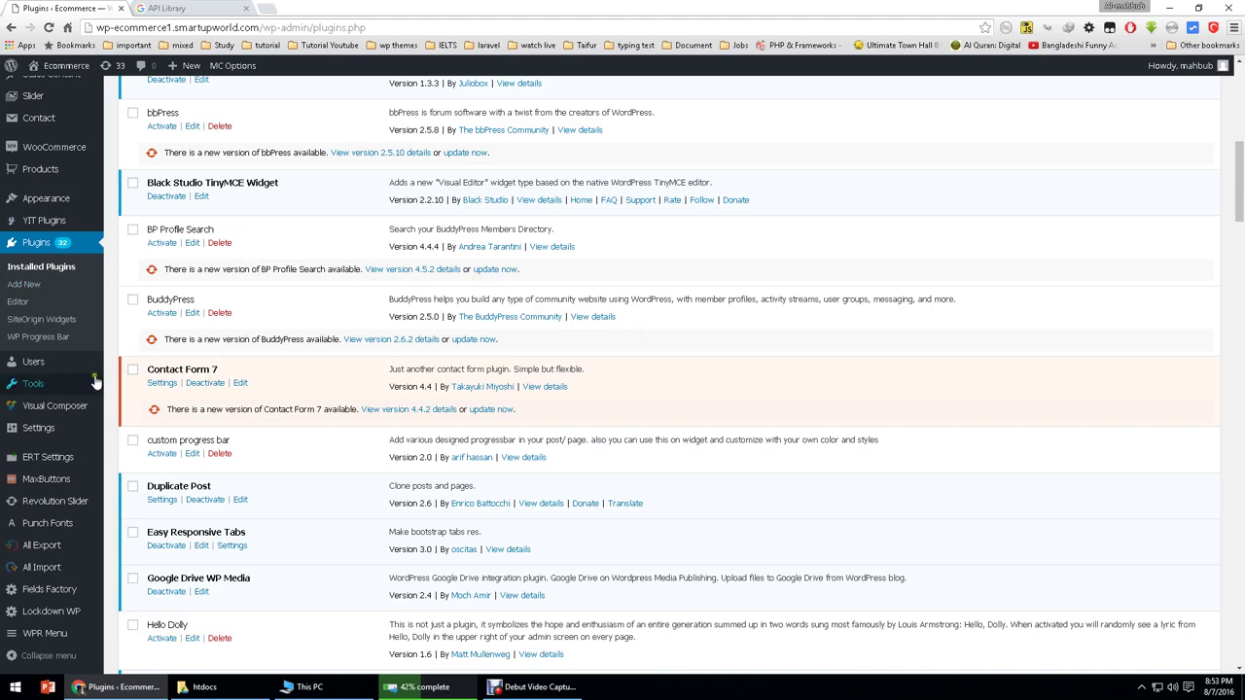
Step: Open Media > Google Drive WP Media and dismiss the API key warning
mouse_move(58, 169)
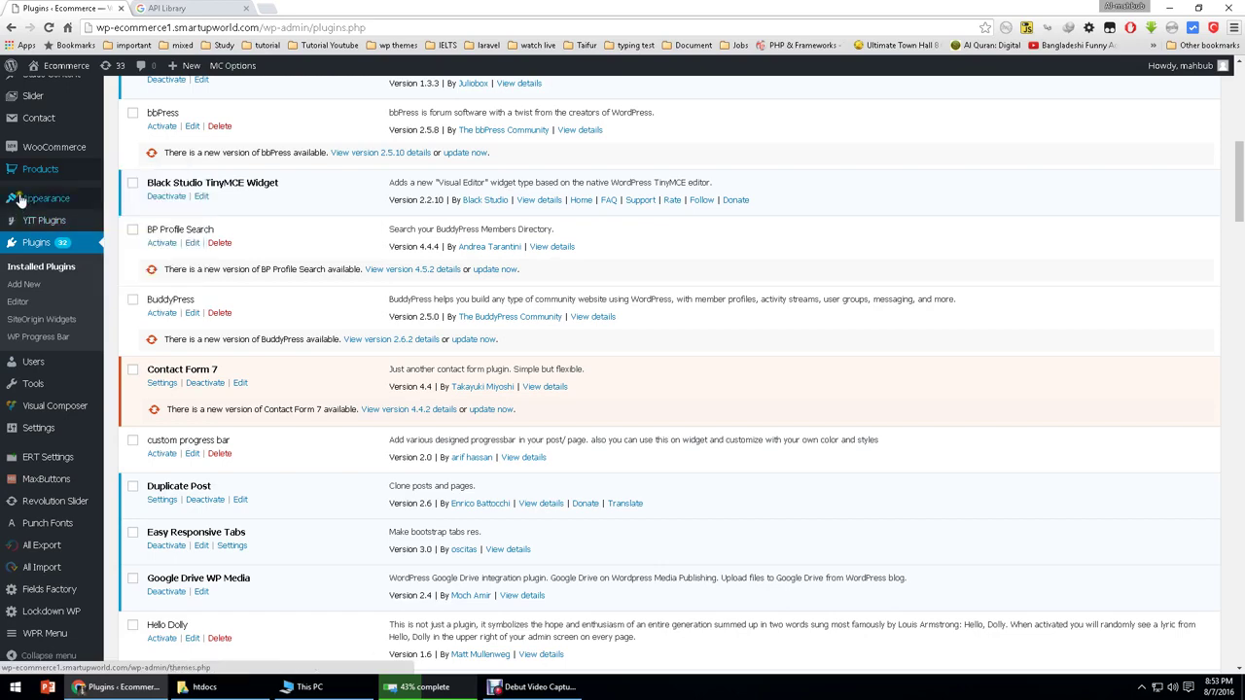
scroll(29, 195, up, 4)
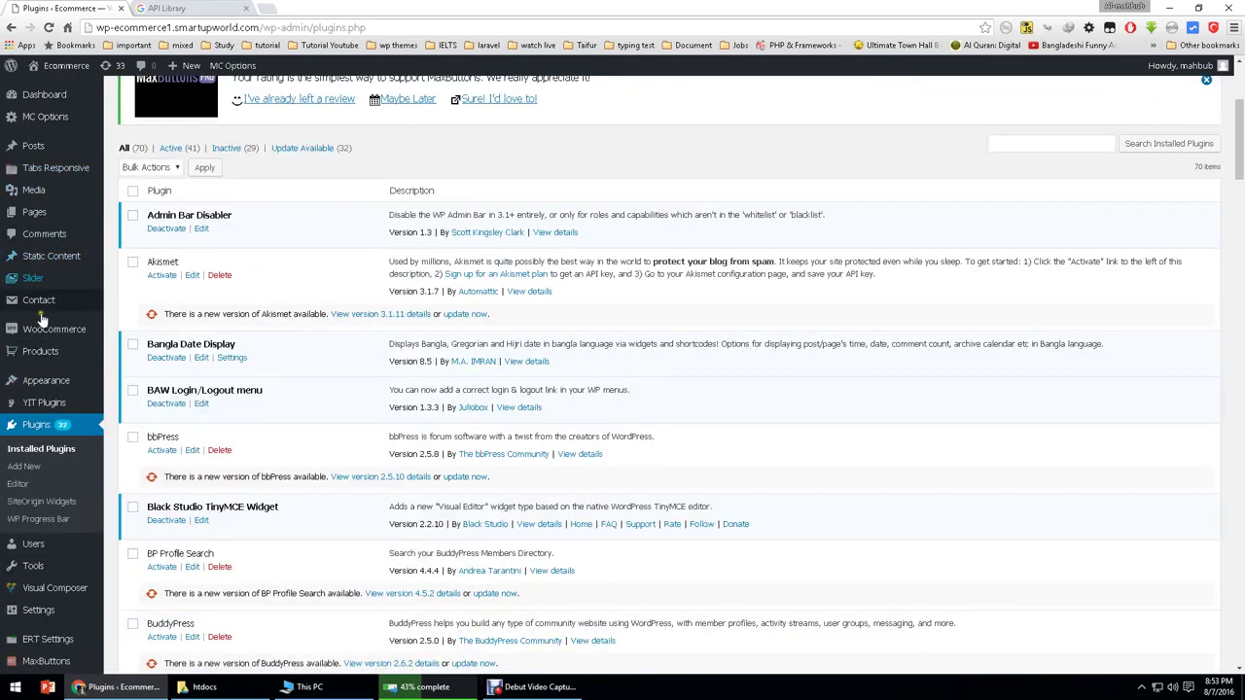
scroll(42, 319, down, 10)
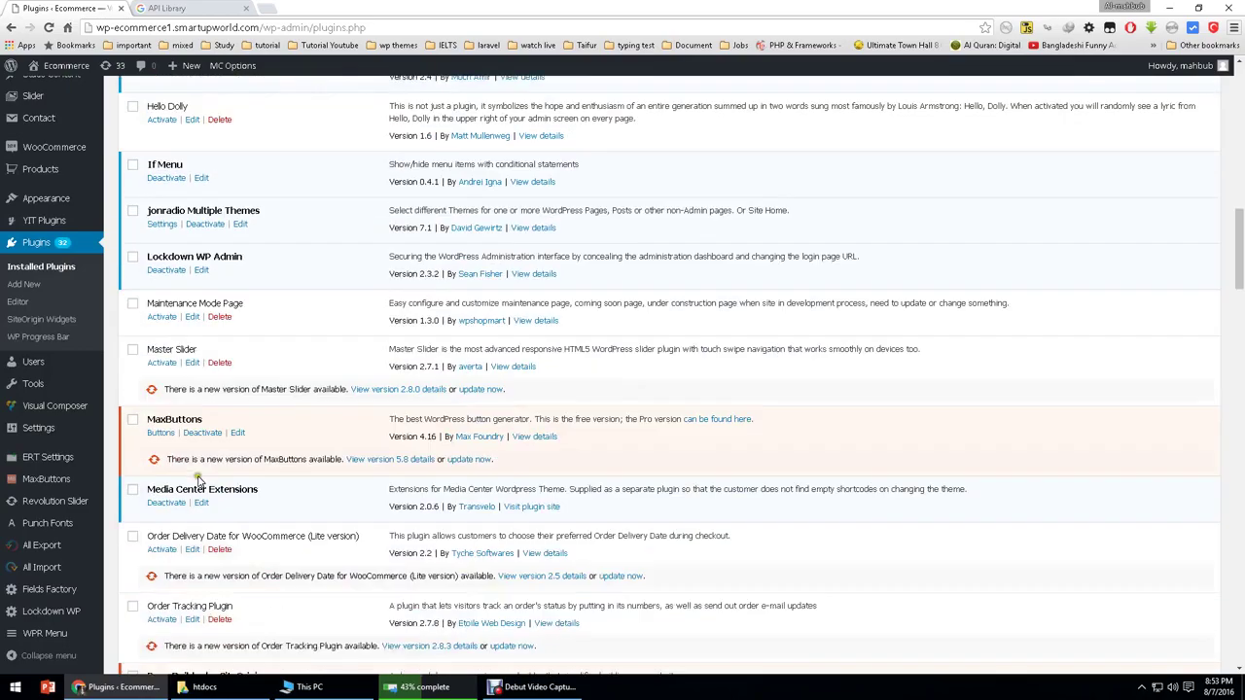
scroll(198, 477, down, 2)
scroll(190, 447, up, 5)
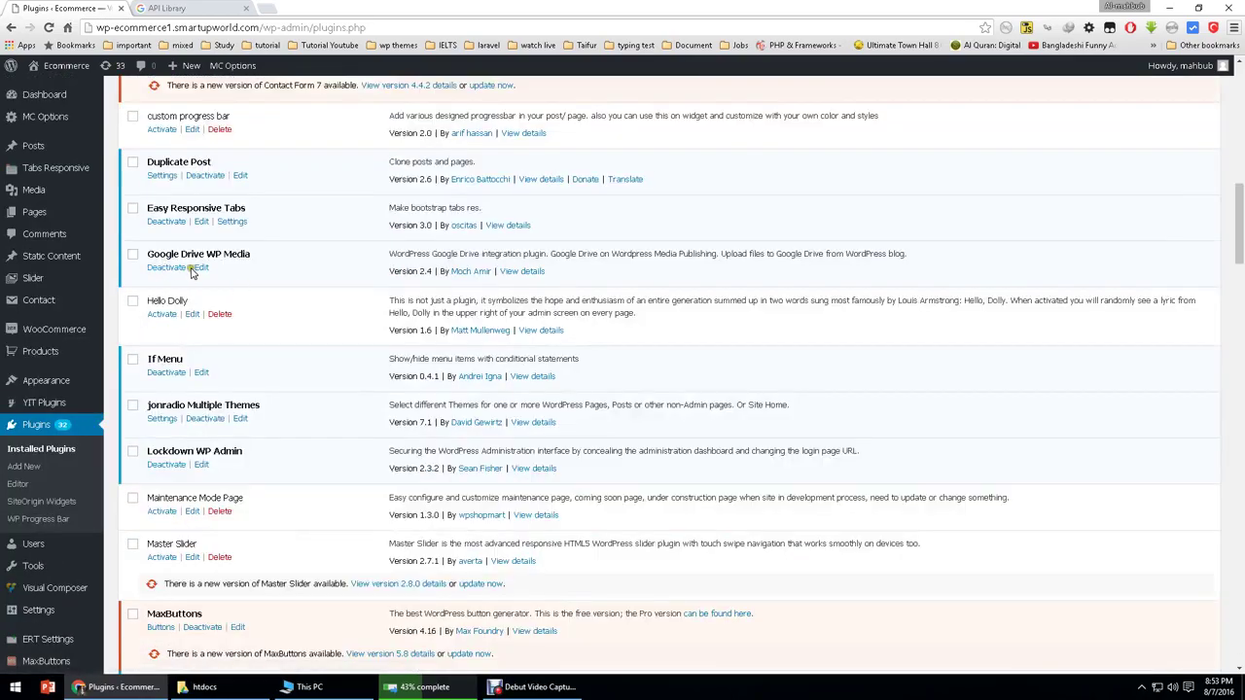
scroll(248, 256, up, 12)
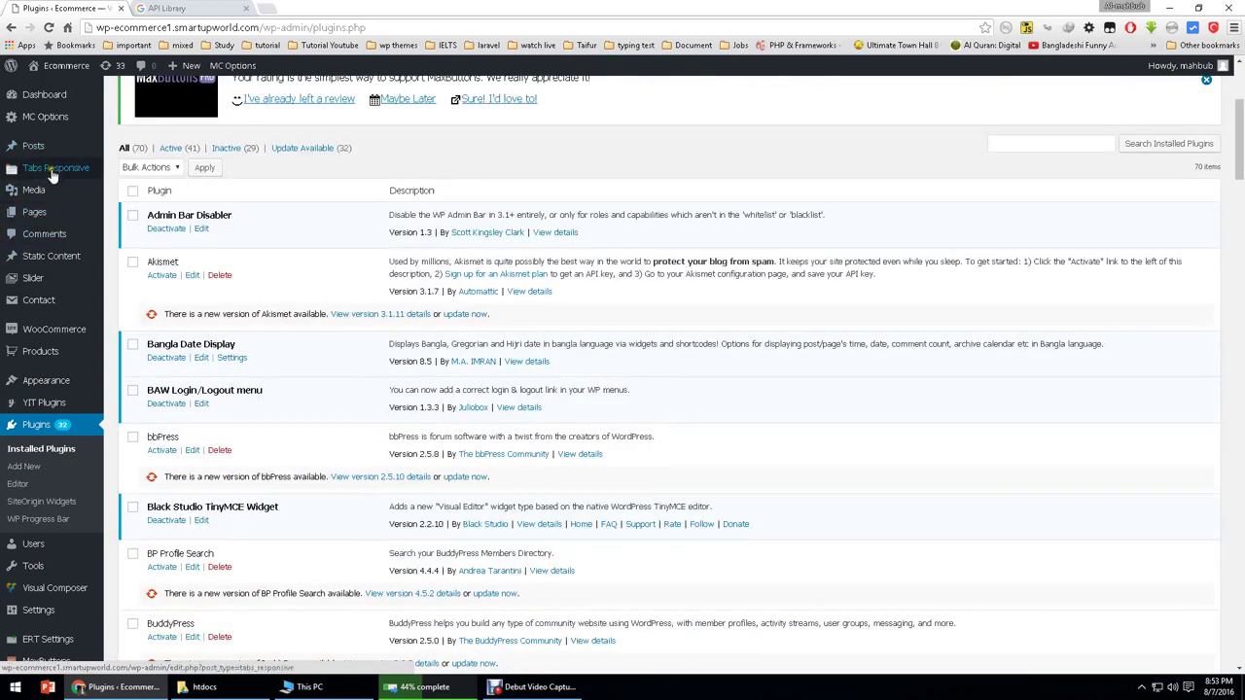
mouse_move(30, 195)
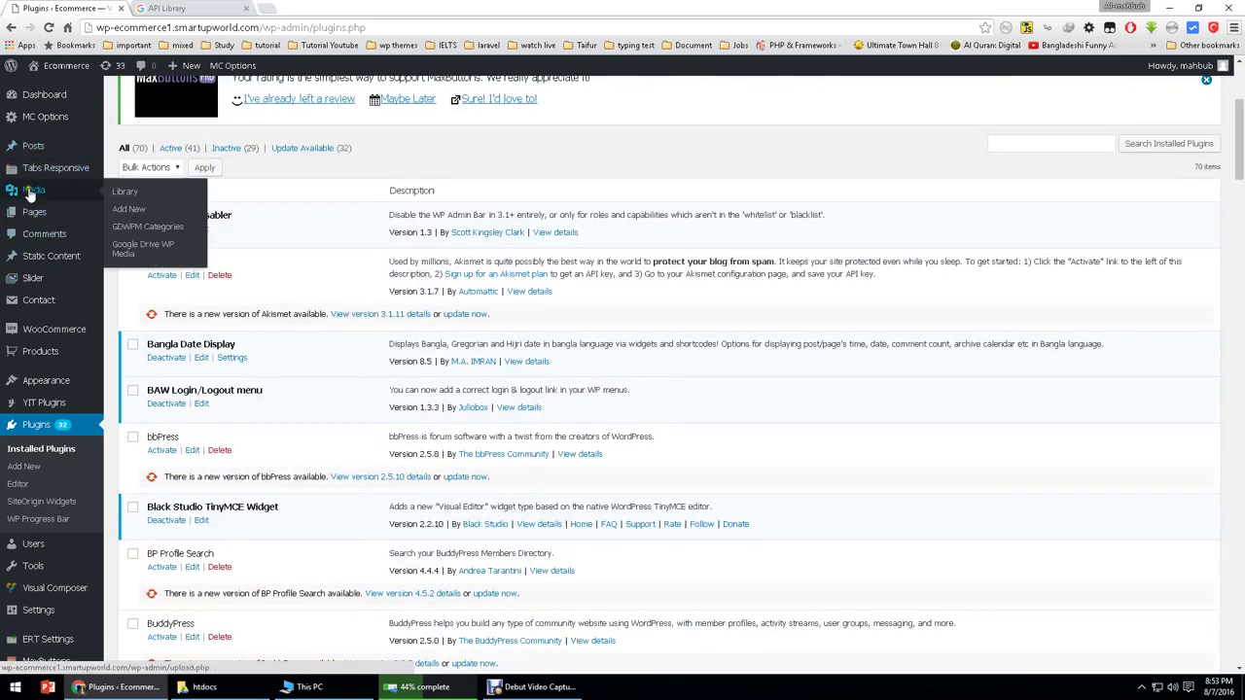
click(126, 251)
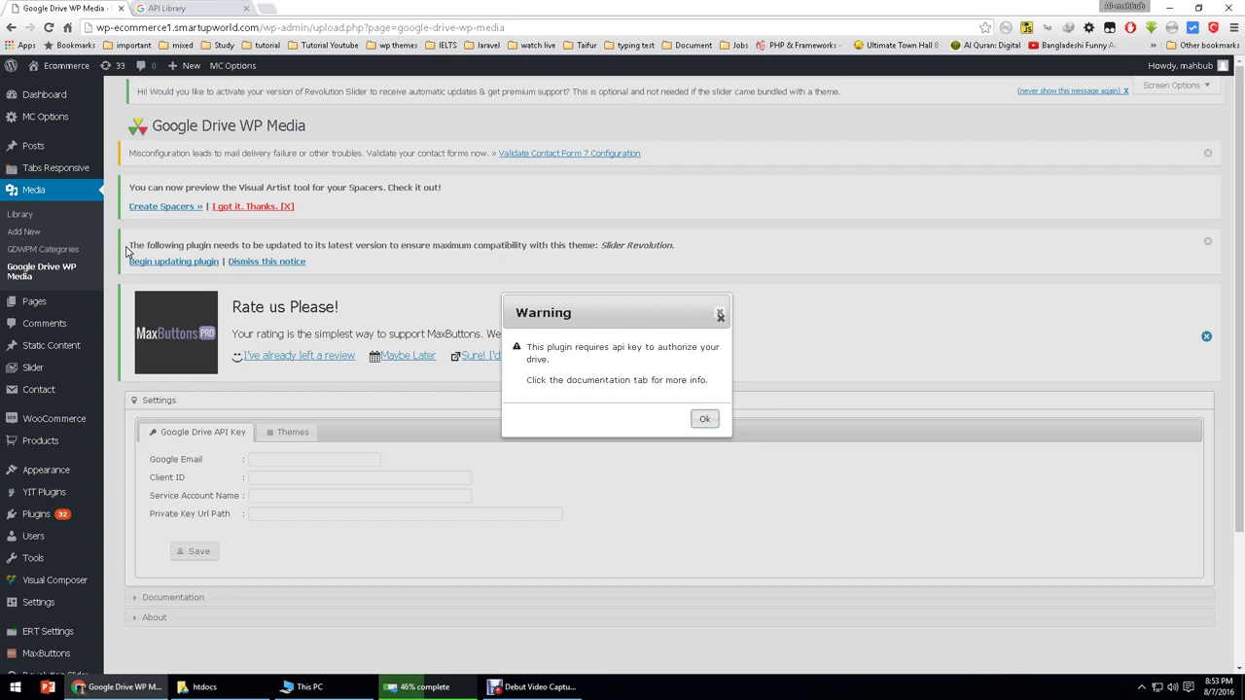
click(704, 420)
Step: Show the Documentation's Google Drive API key instructions and select the Google APIs console address
click(254, 495)
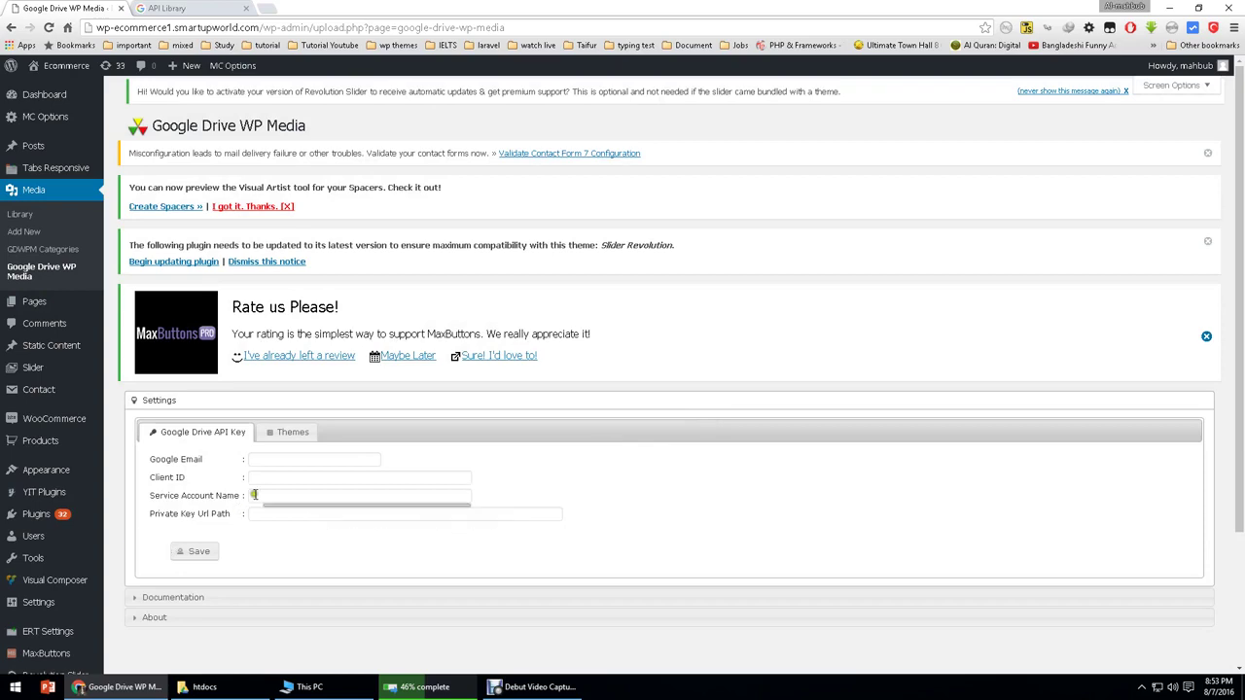
scroll(243, 516, down, 2)
click(228, 422)
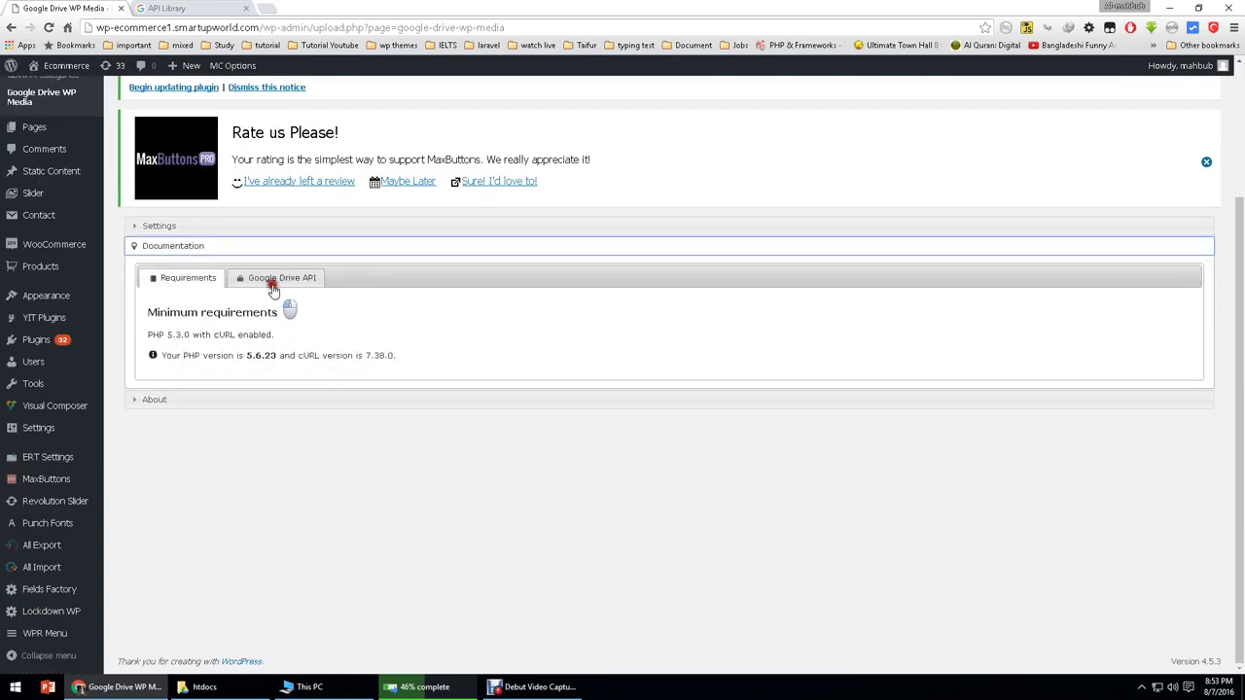
click(274, 282)
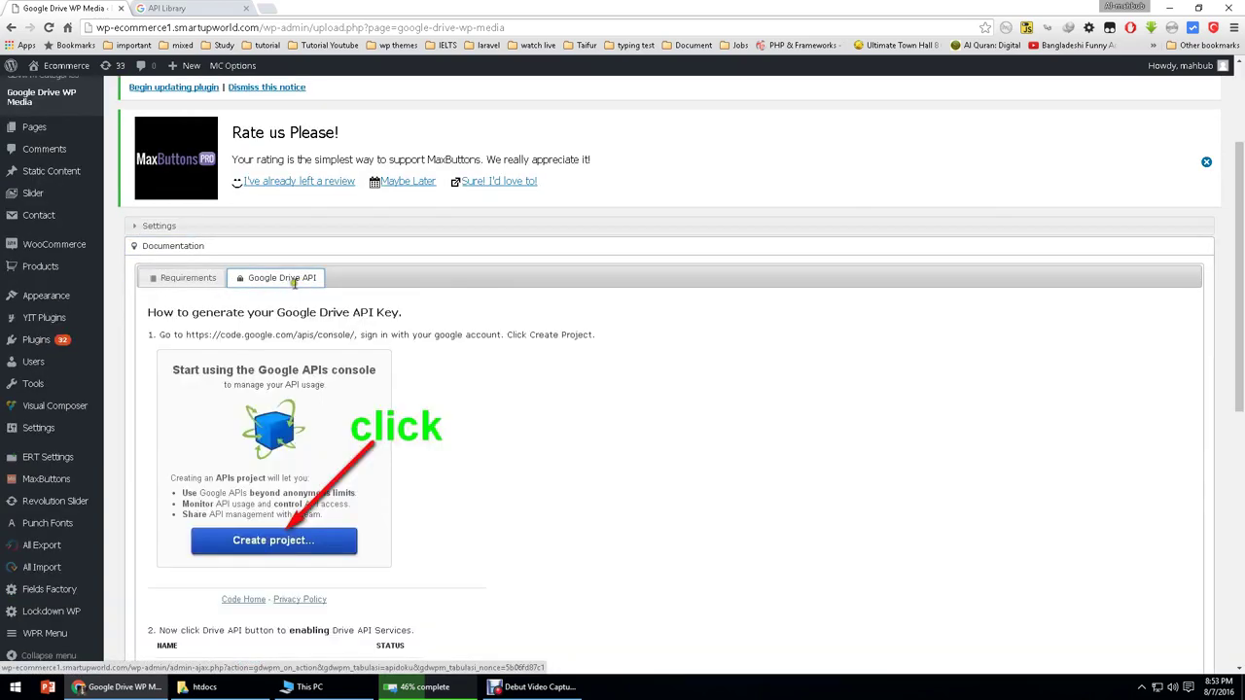
scroll(267, 360, down, 5)
scroll(261, 402, up, 3)
scroll(263, 389, up, 2)
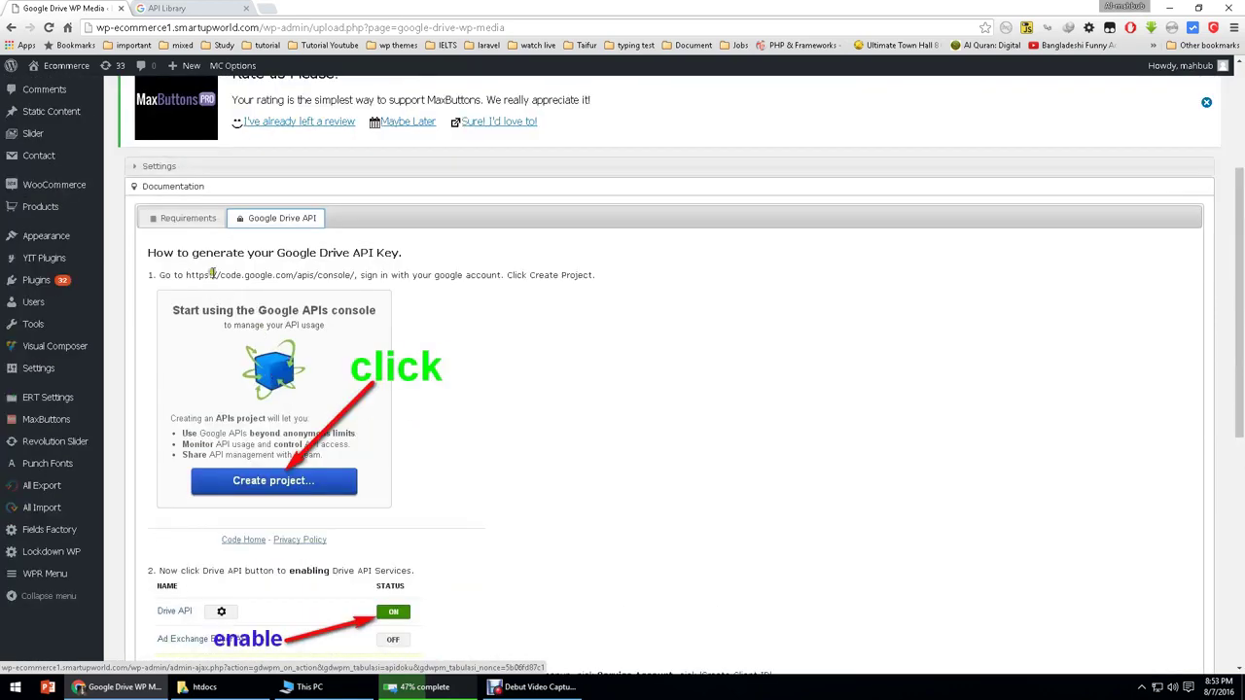
drag(185, 276, 234, 8)
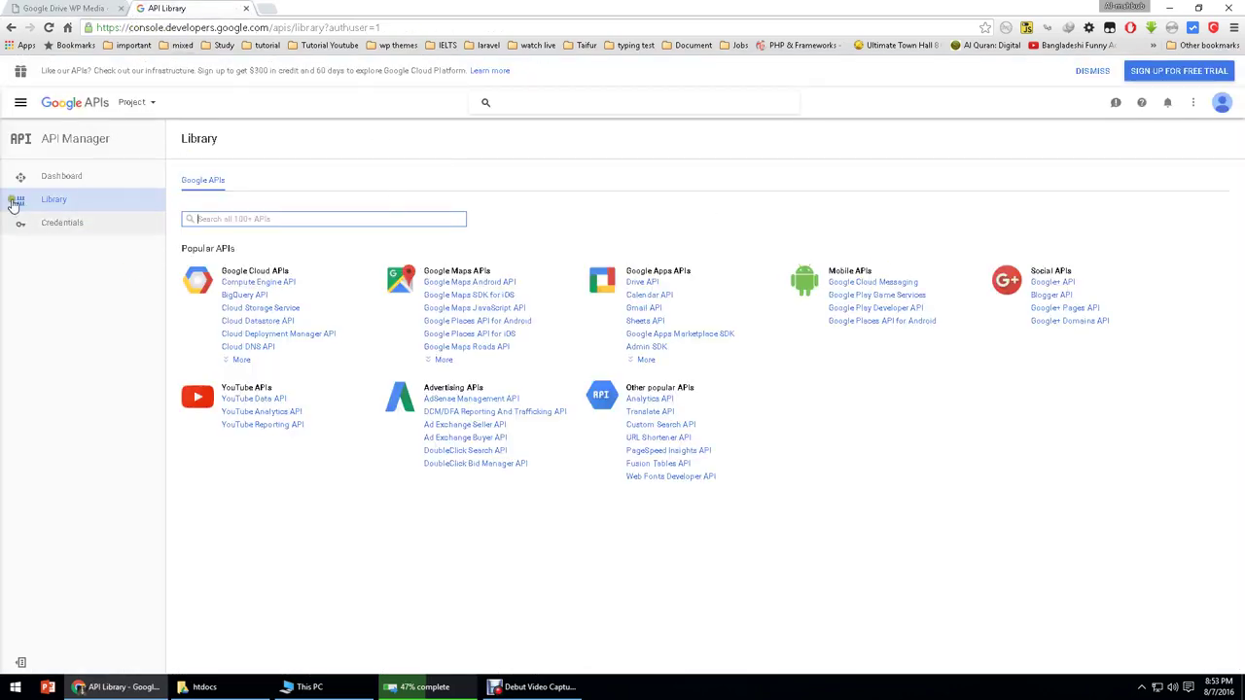
Step: Look through the API Manager Dashboard and Library pages
click(61, 175)
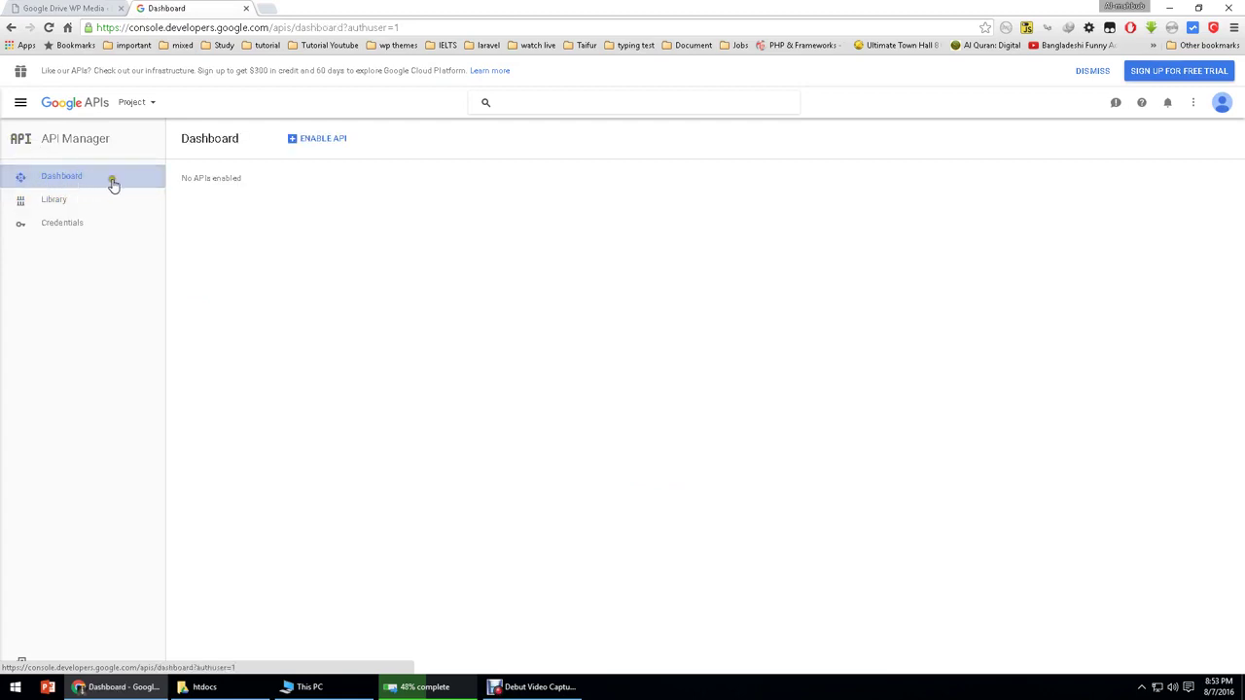
click(318, 142)
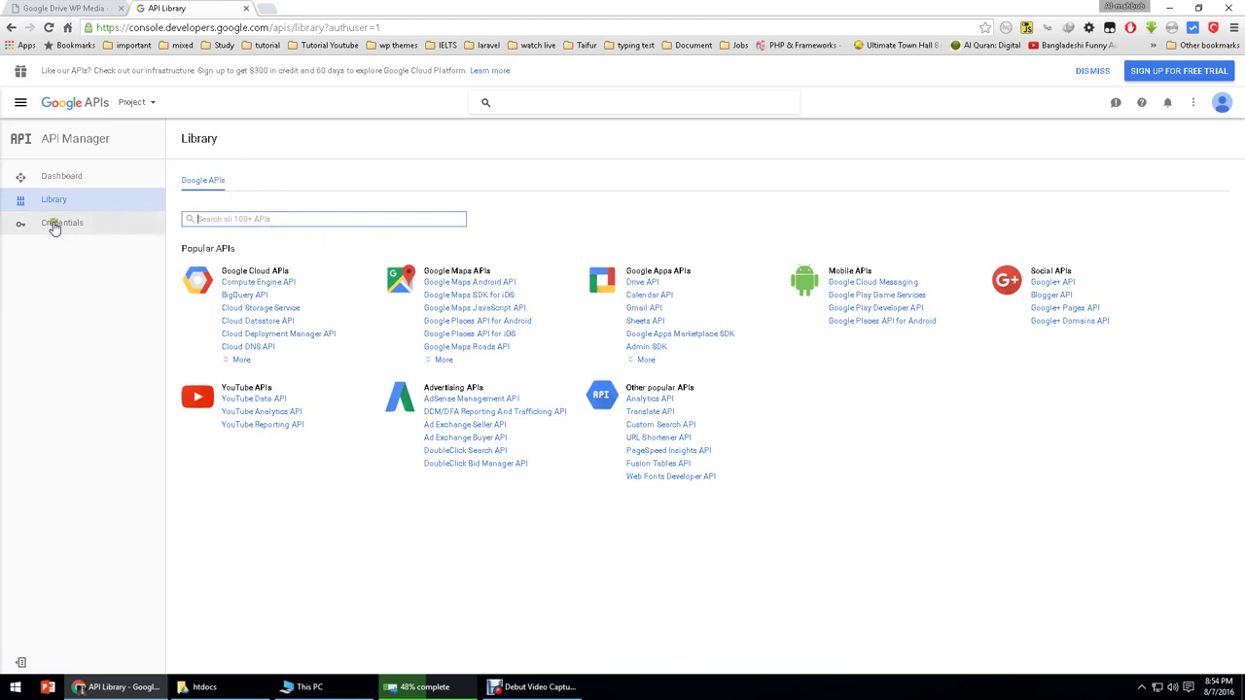
click(76, 175)
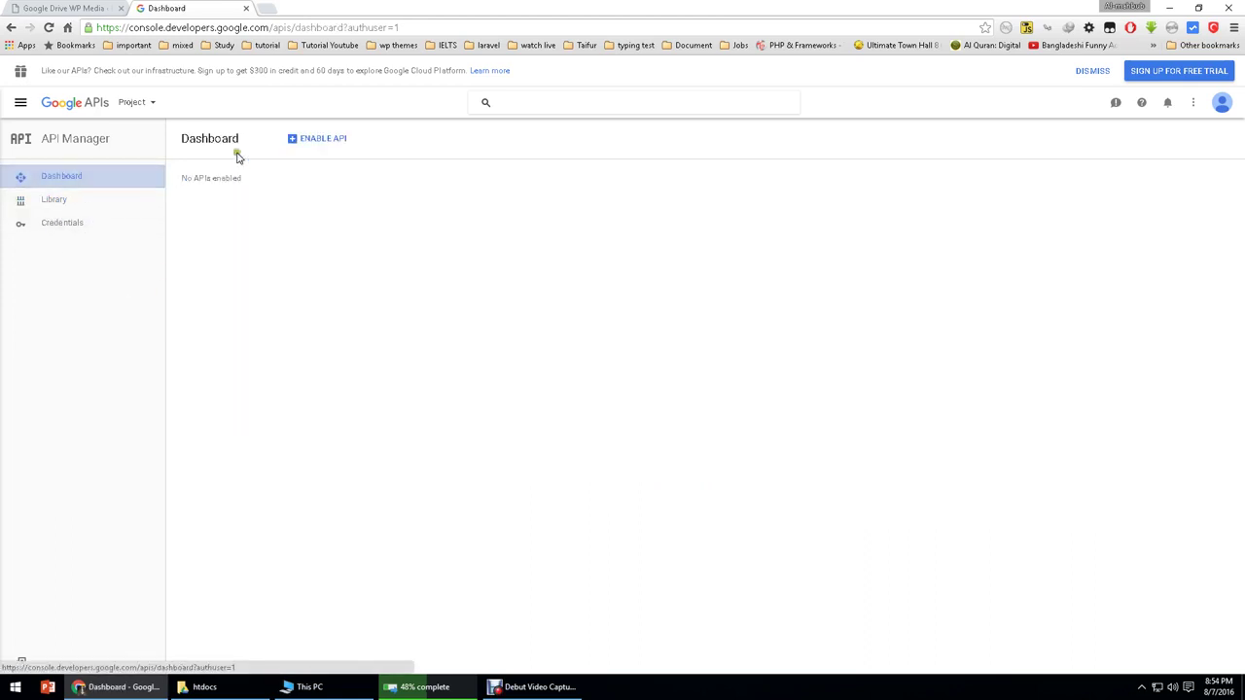
click(322, 143)
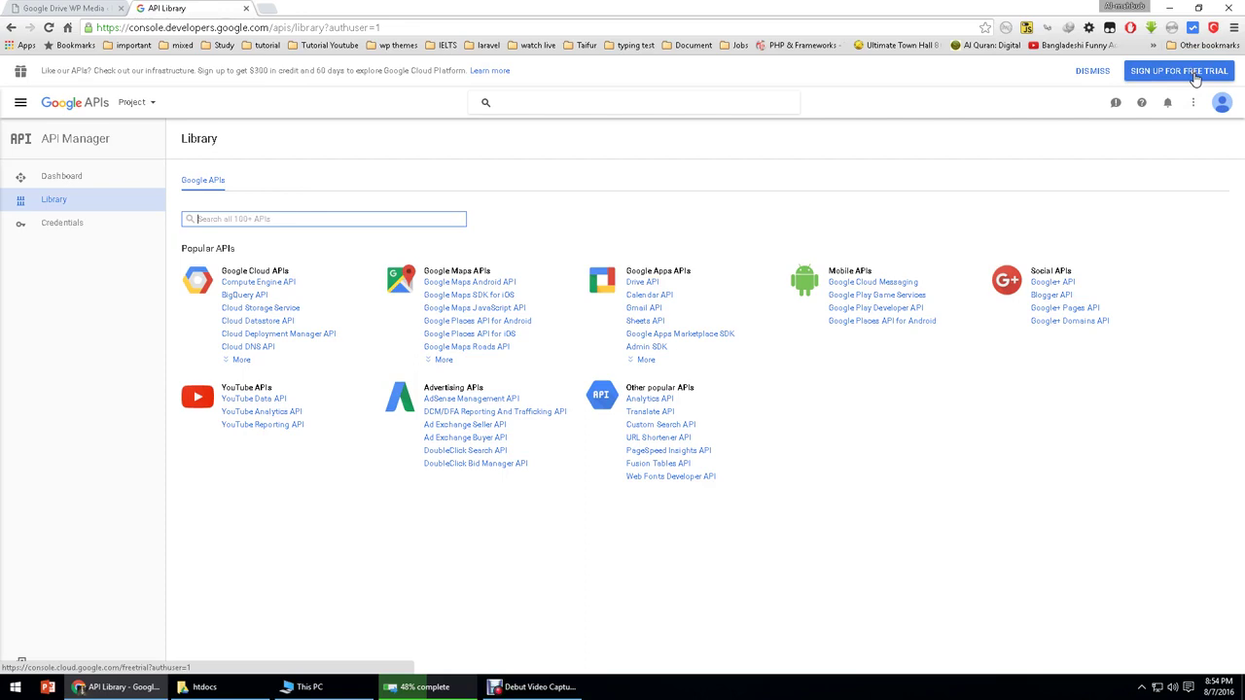
Step: Dismiss the free-trial banner and go to the Credentials page via the Dashboard
click(1093, 71)
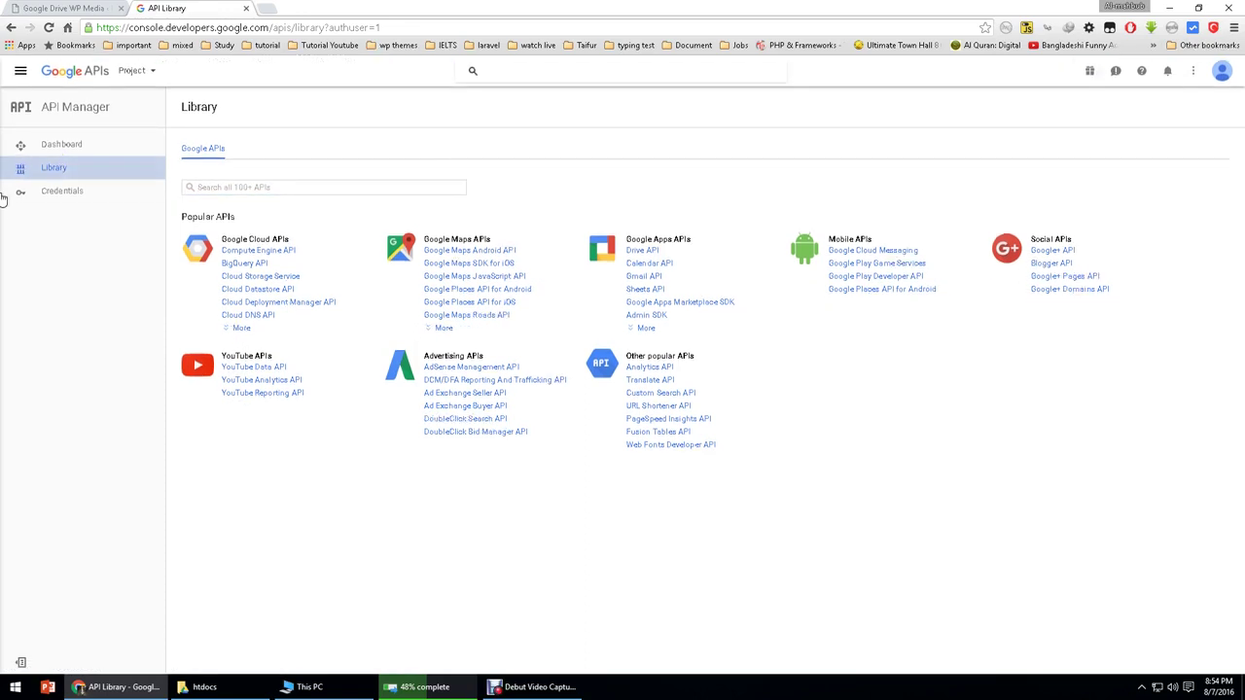
click(45, 148)
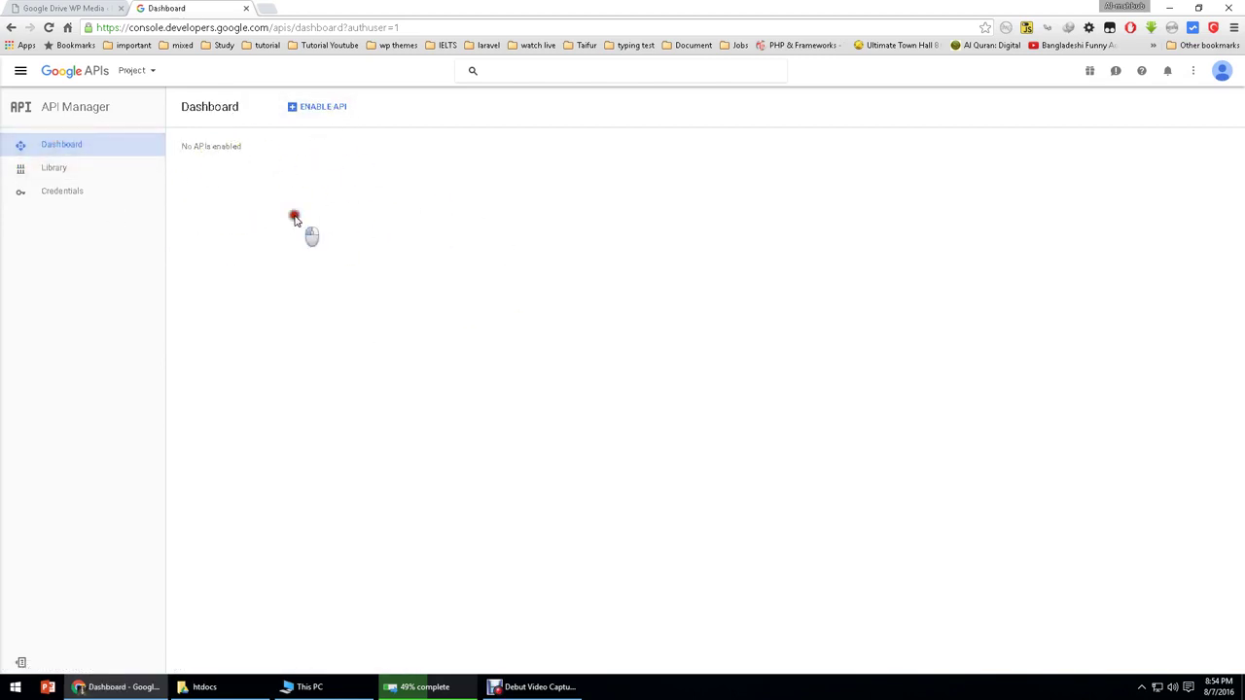
click(58, 198)
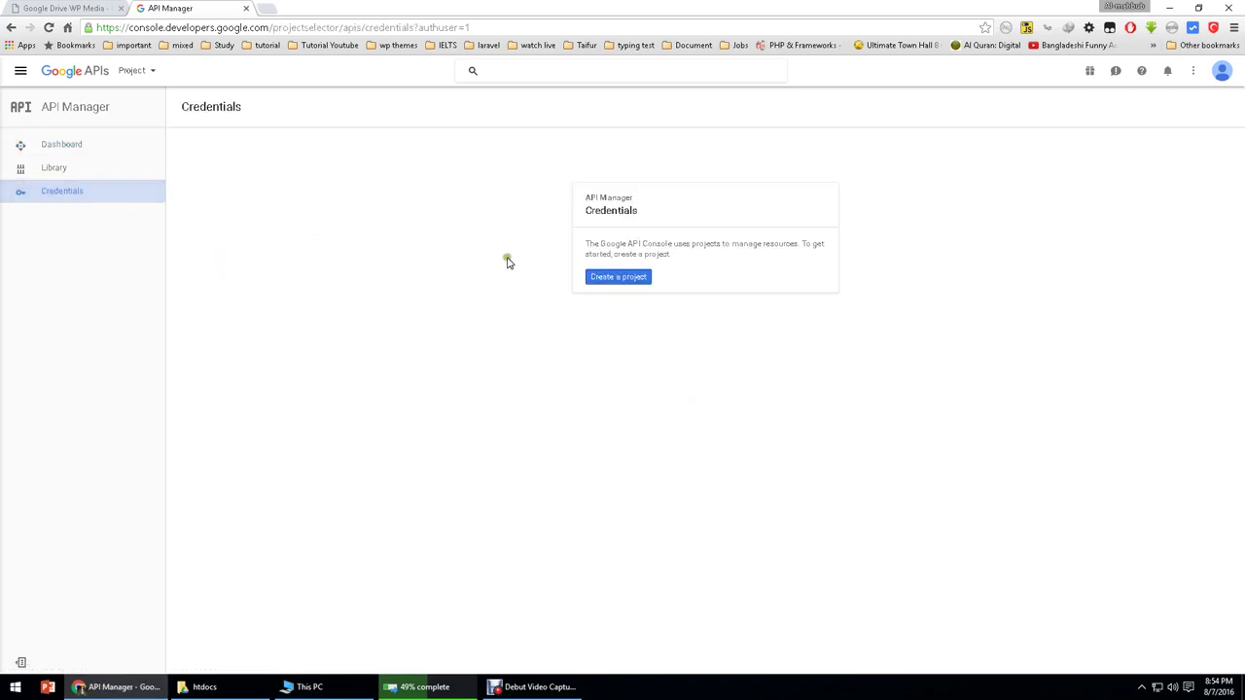
Step: Create an 'ecommerce' project with email updates and terms accepted, then return to WordPress
click(616, 278)
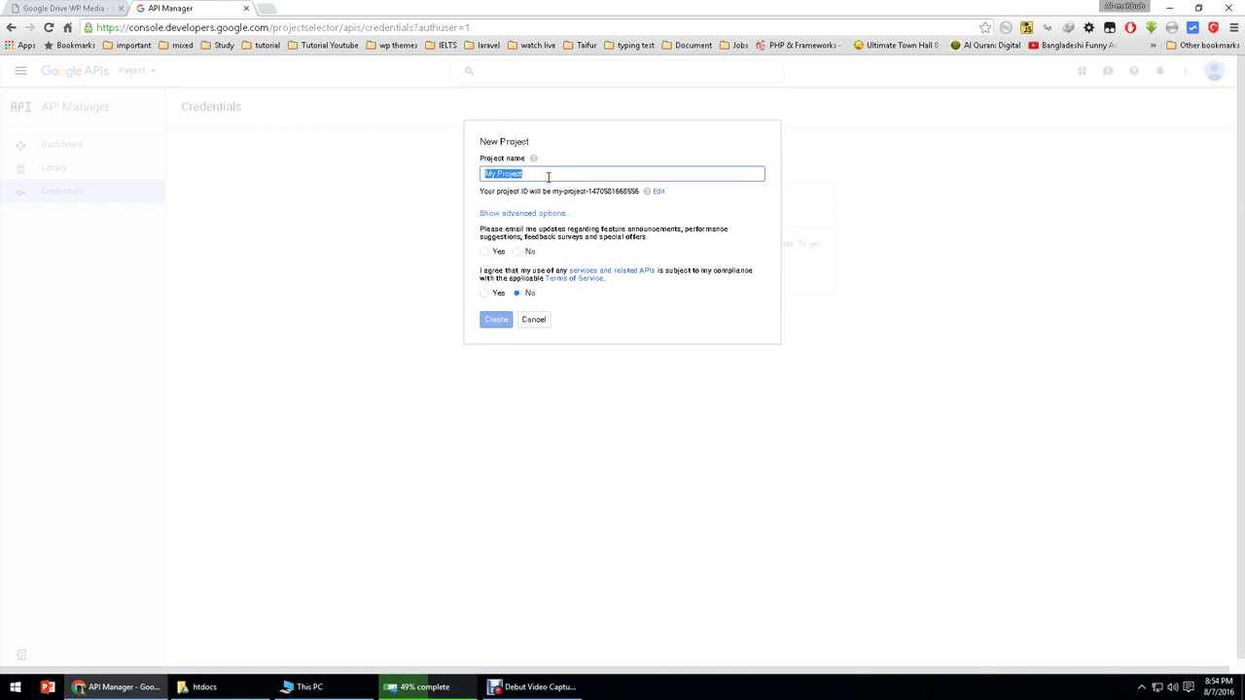
text(ecommerce)
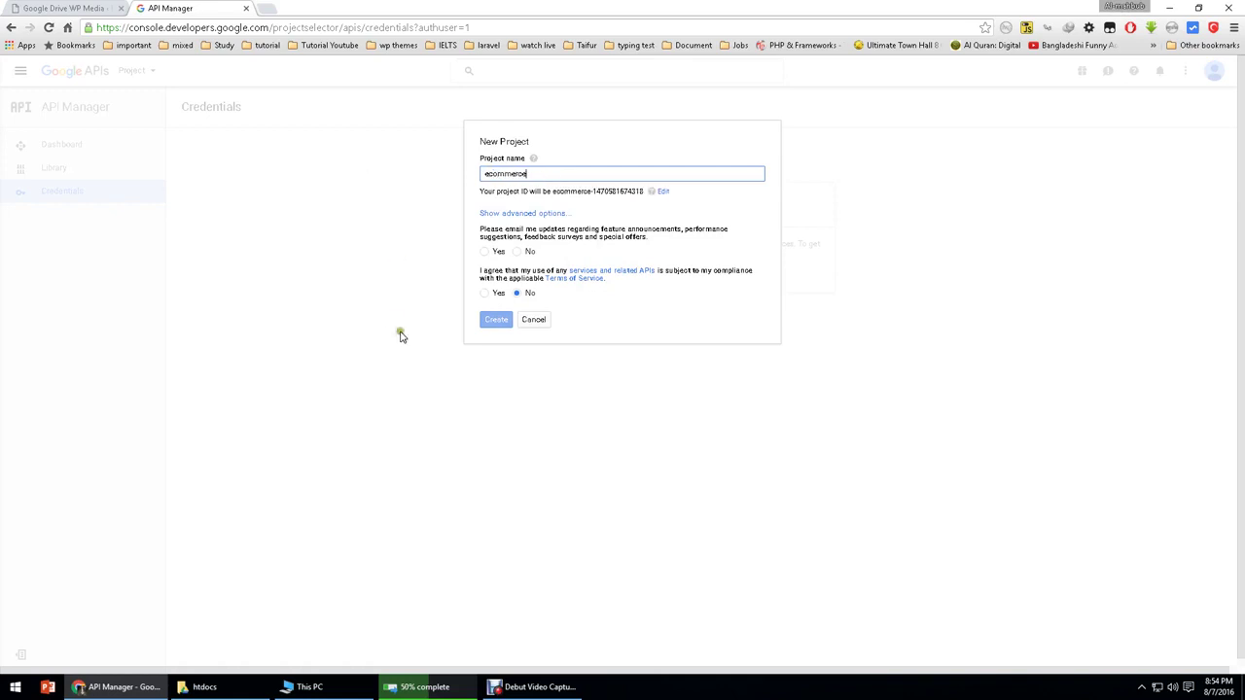
click(501, 319)
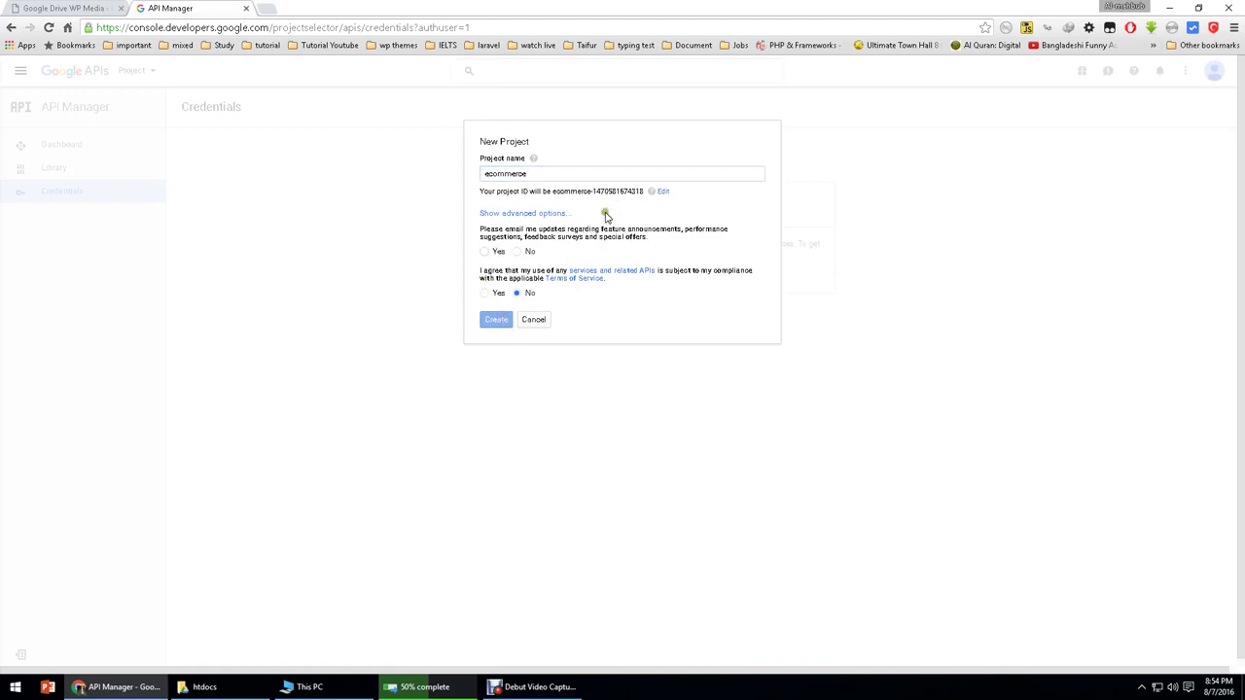
click(484, 251)
click(485, 290)
click(486, 320)
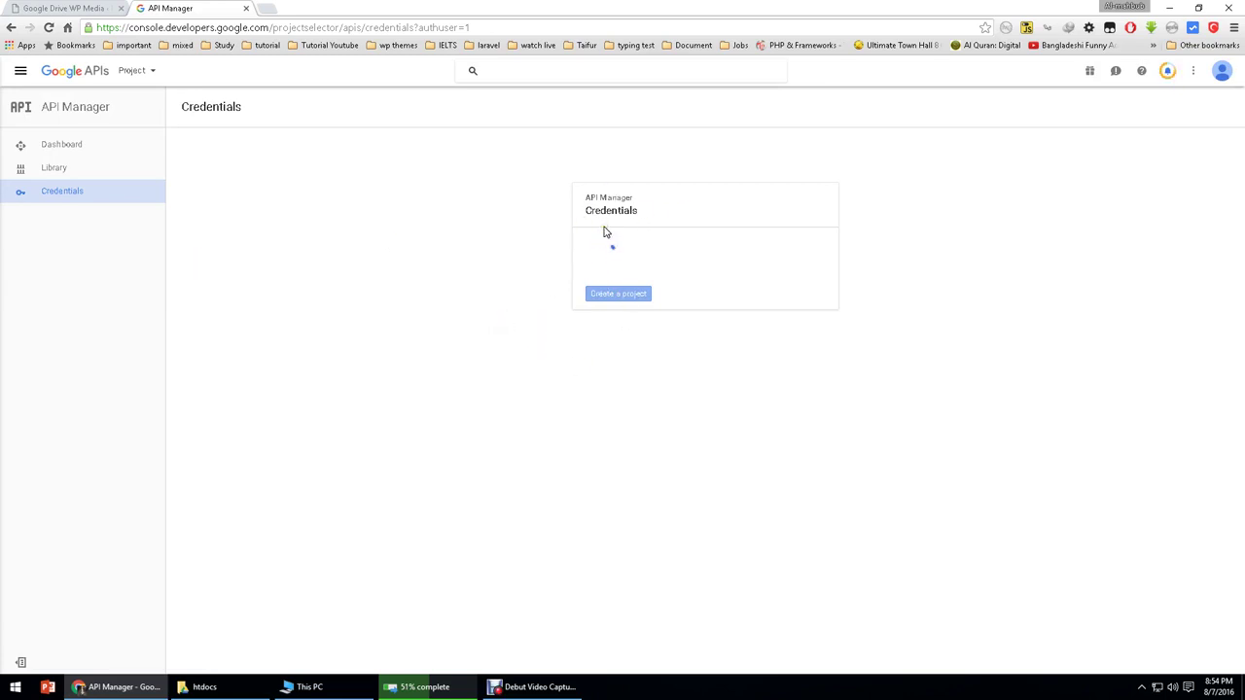
key(ctrl+Tab)
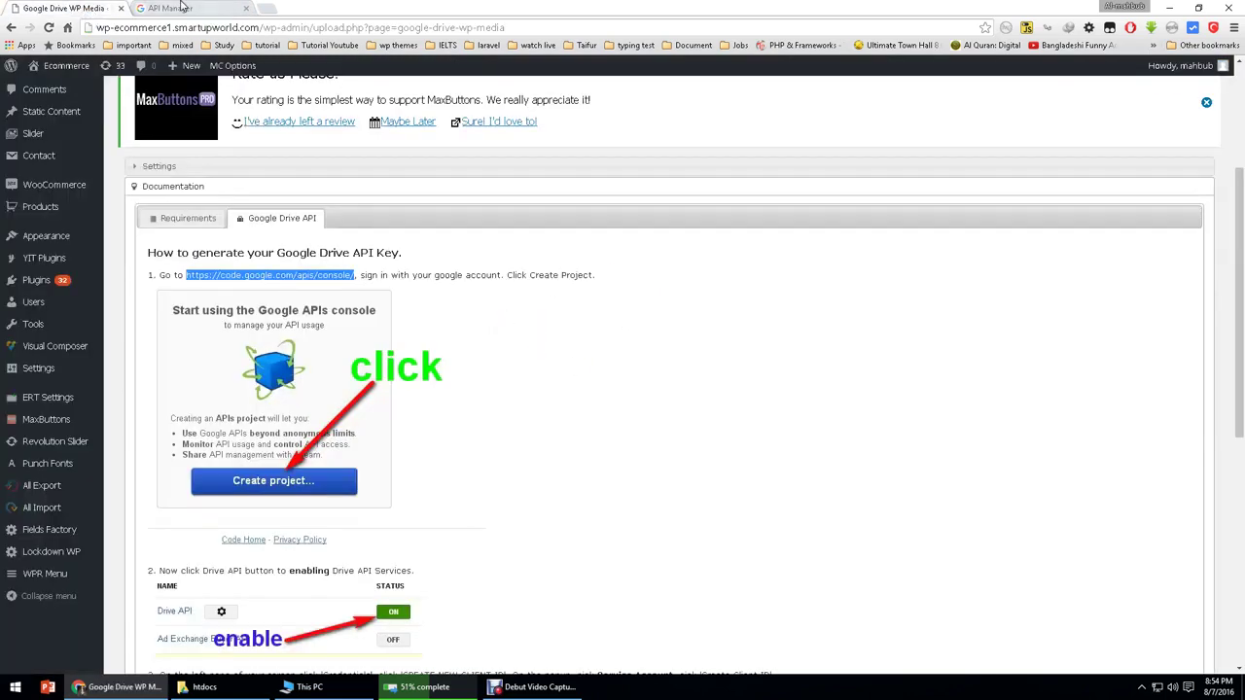
Step: Check the plugin's empty API key settings, then switch to the Google APIs Credentials tab
scroll(168, 312, up, 3)
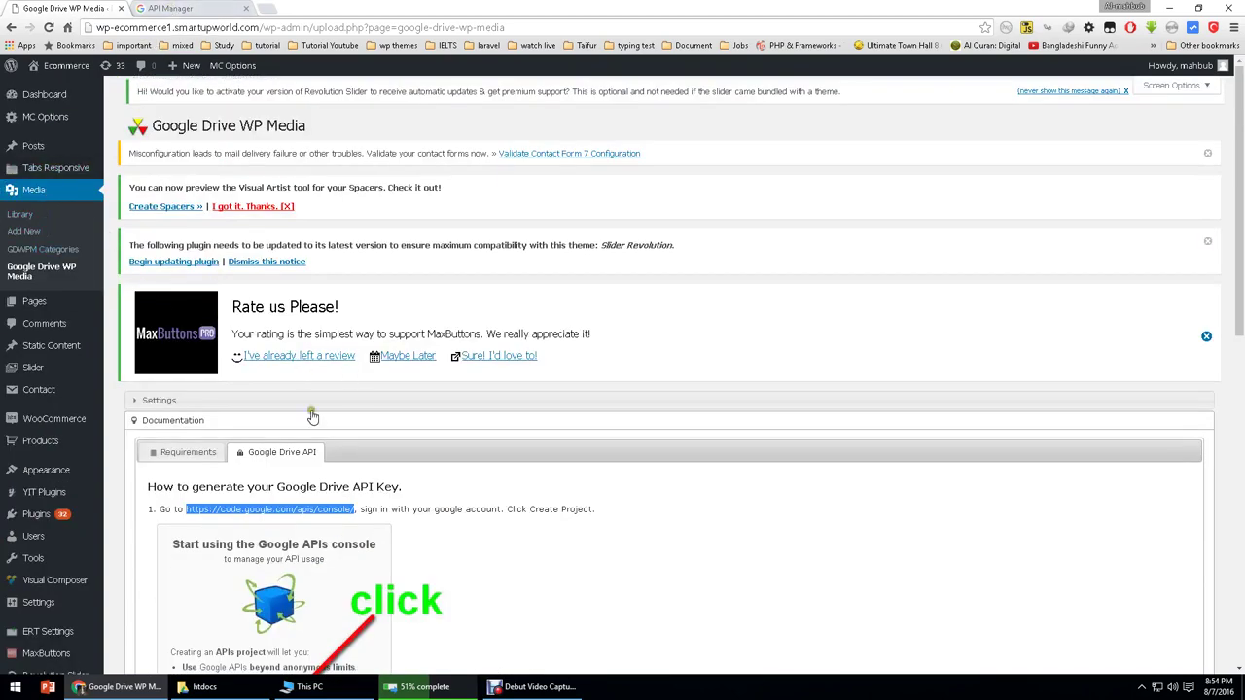
scroll(313, 416, down, 1)
click(272, 279)
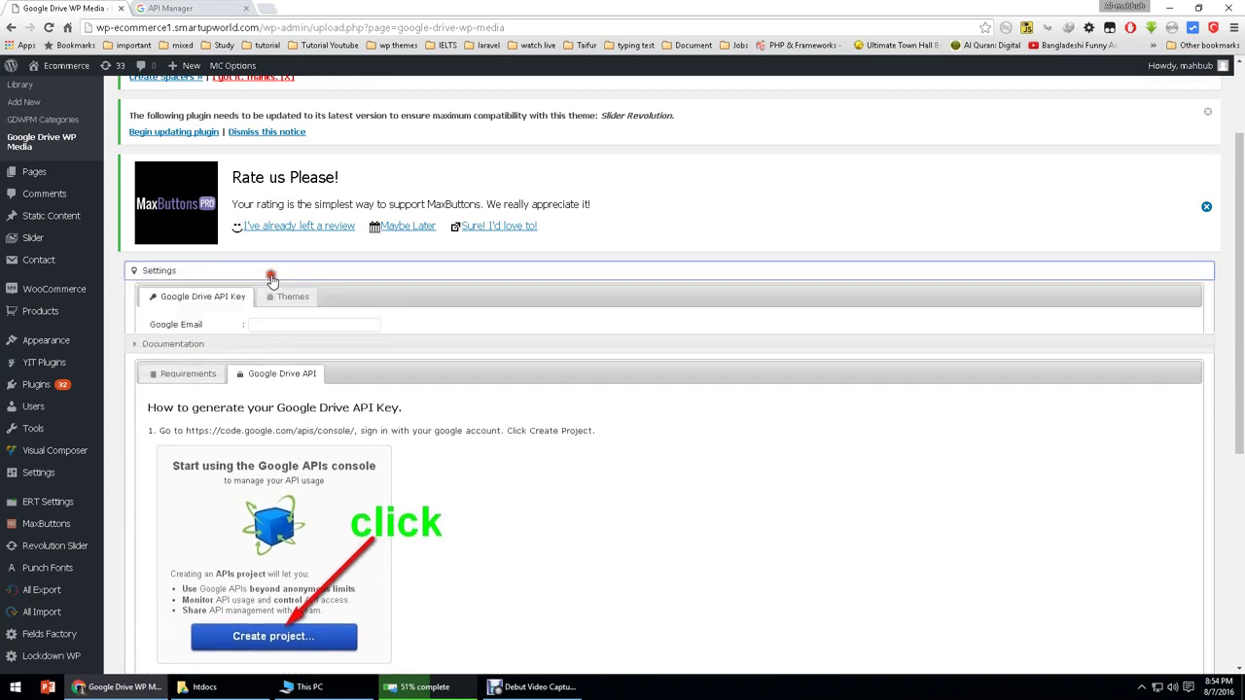
click(292, 383)
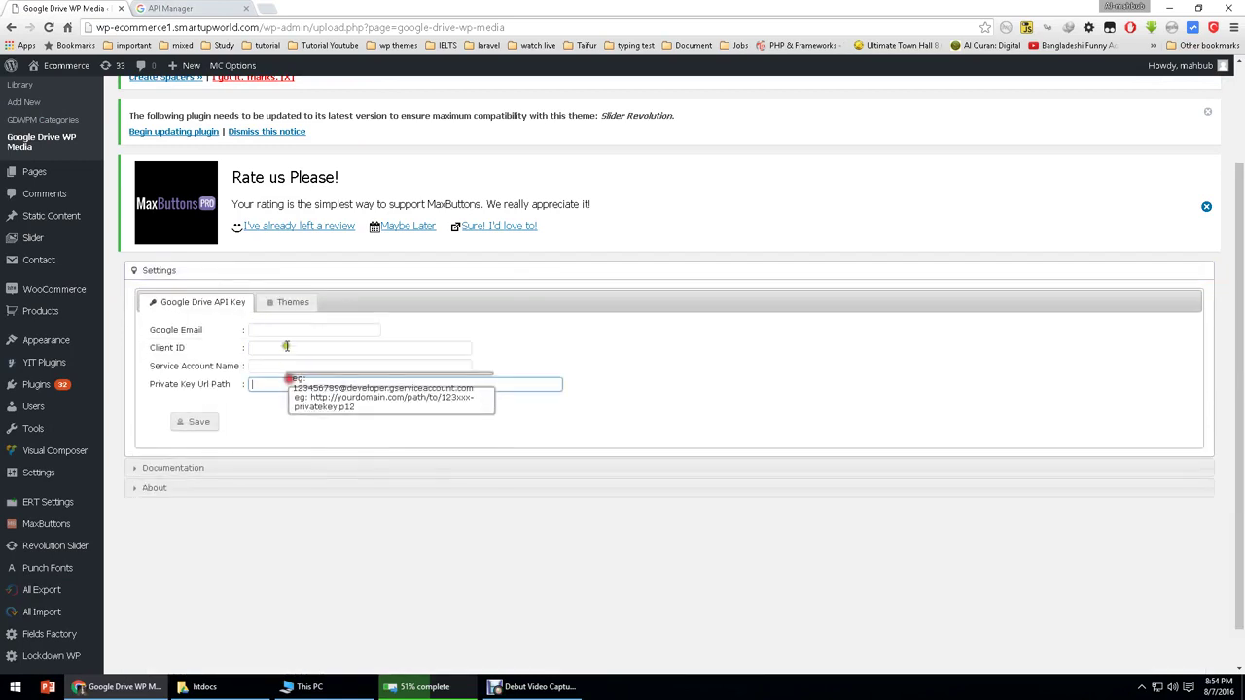
click(286, 346)
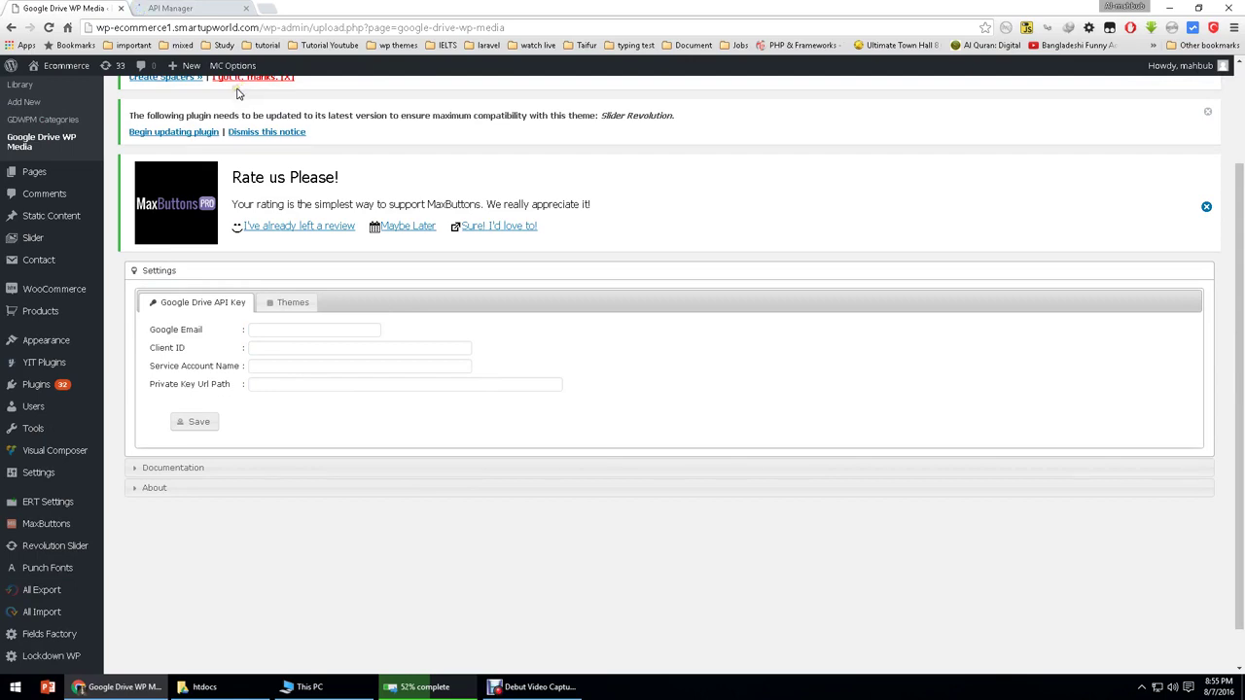
click(175, 8)
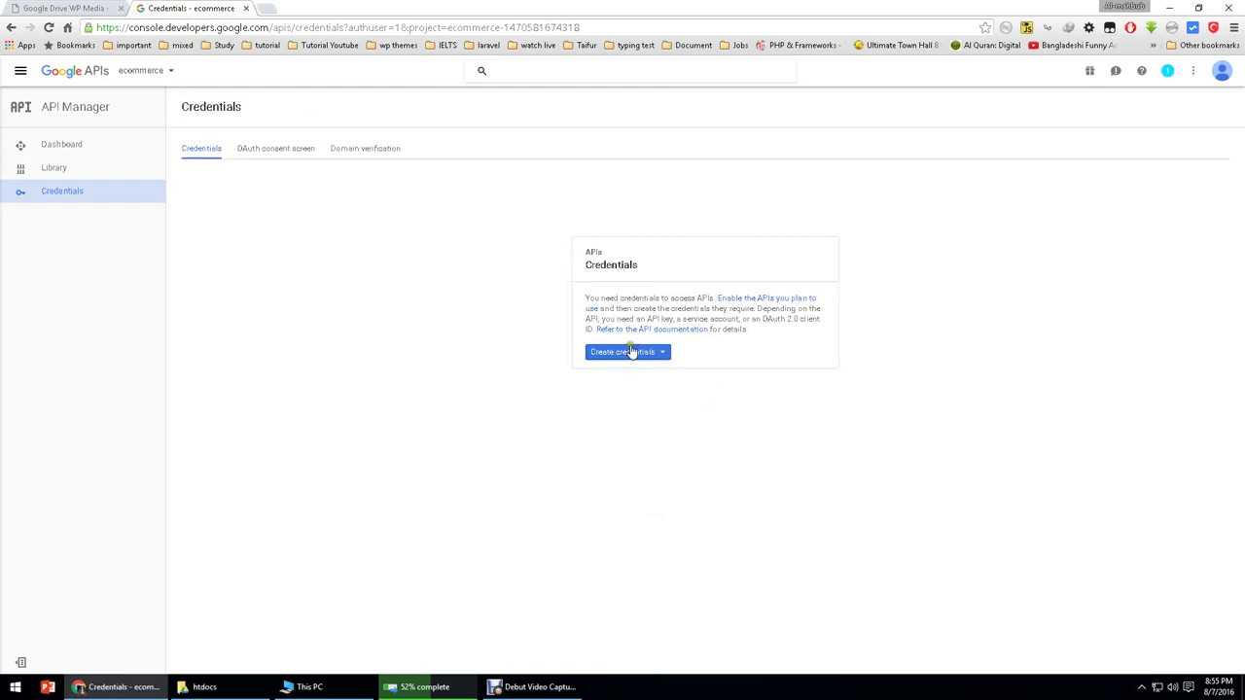
Step: Begin an OAuth client ID via the consent screen, then go to the ecommerce Dashboard
click(628, 356)
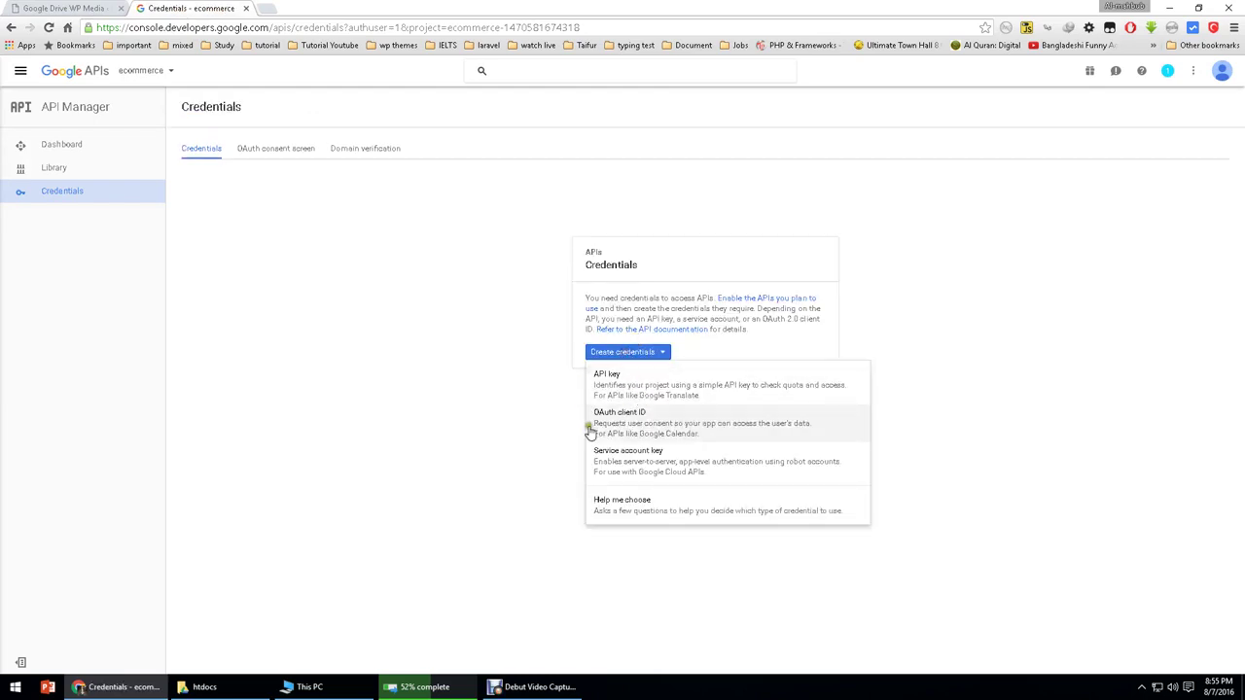
click(657, 428)
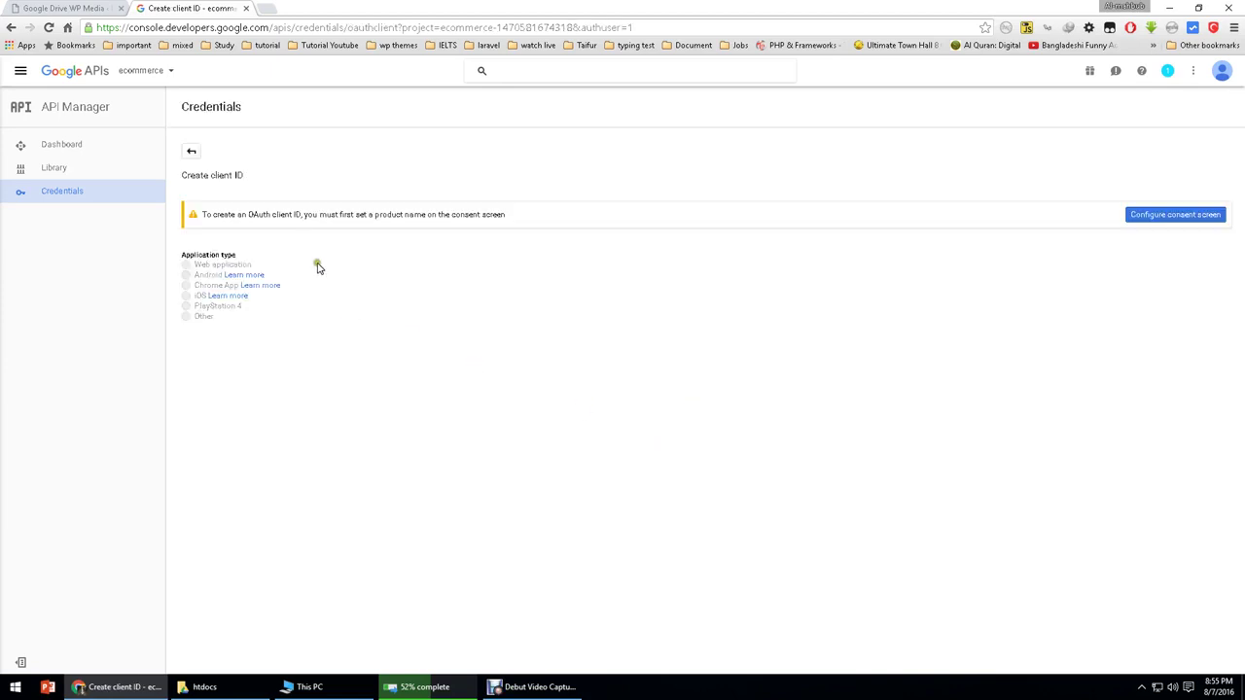
click(1154, 216)
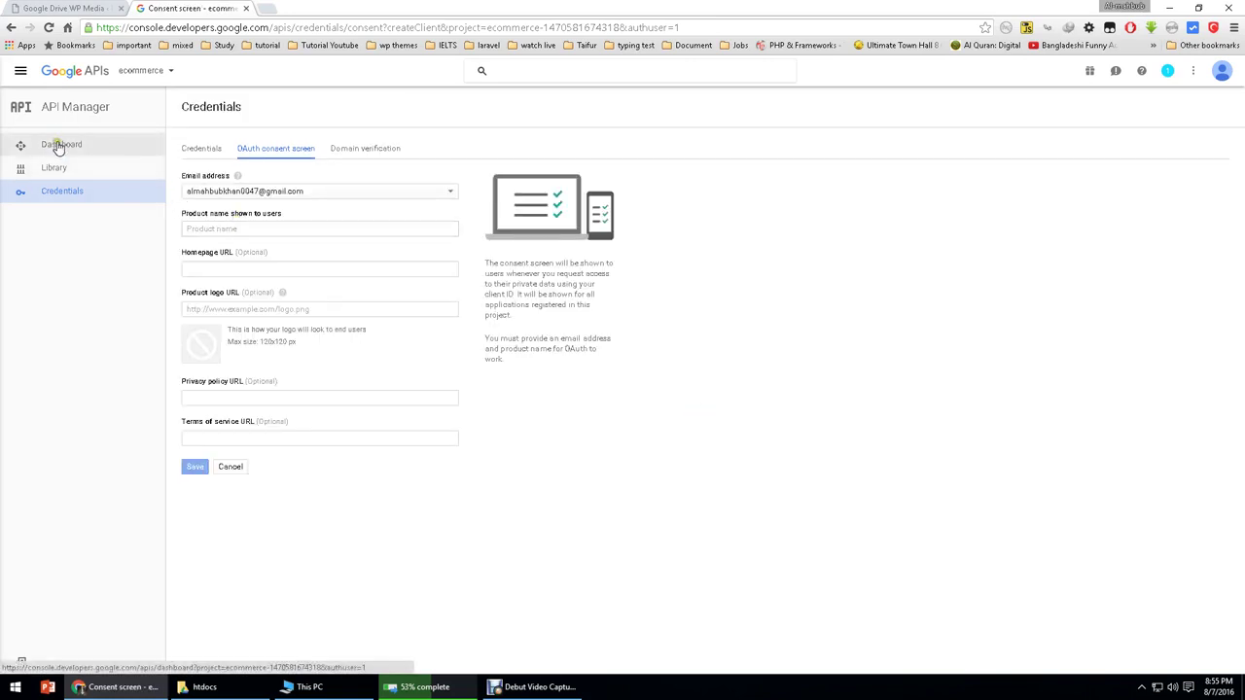
click(242, 268)
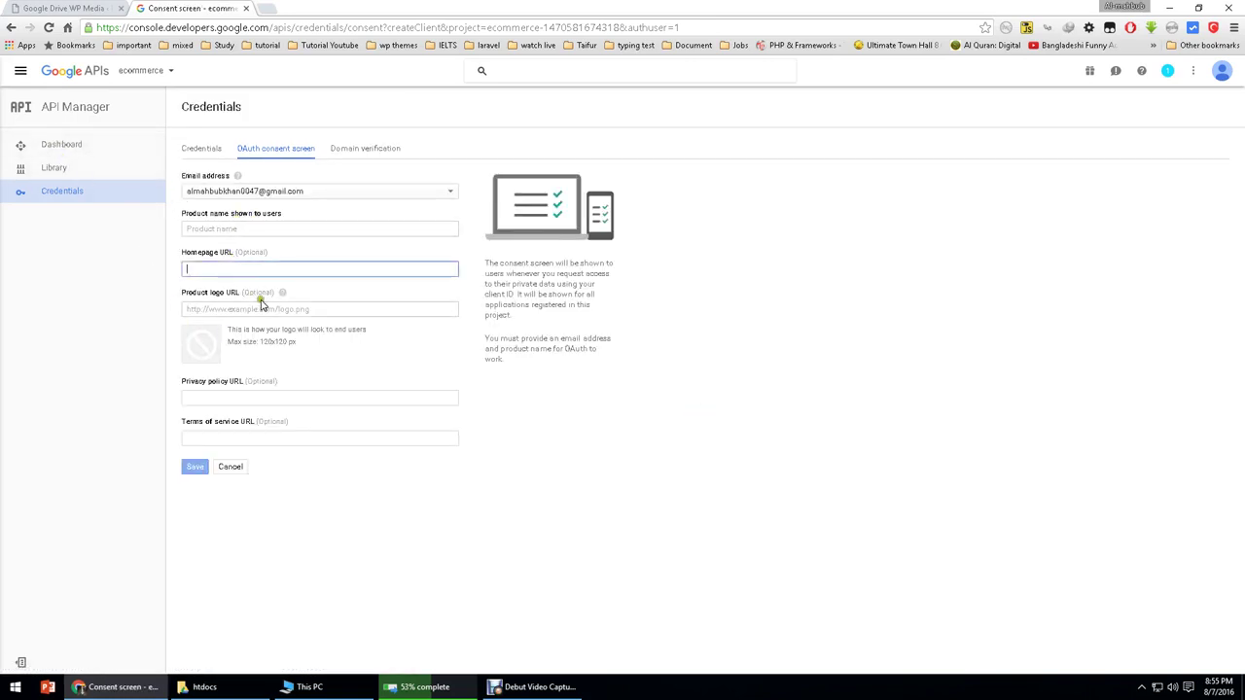
click(66, 144)
click(554, 71)
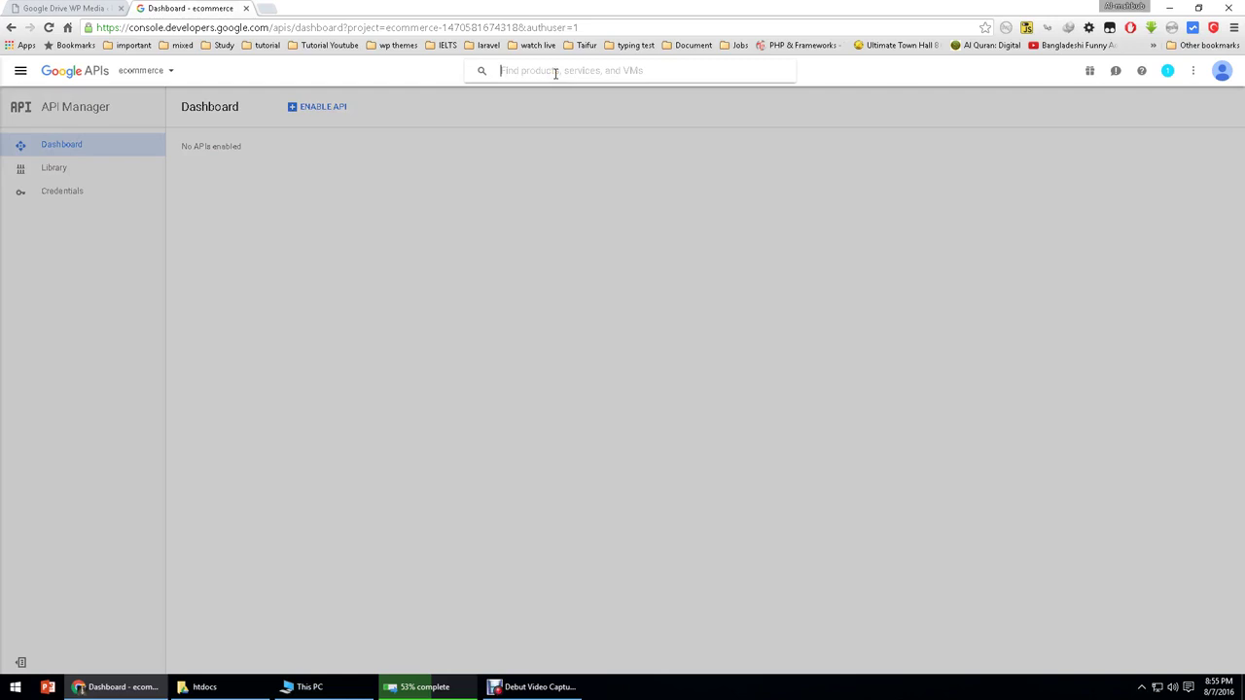
Step: Enable the Google Drive API and the Google Picker API for the ecommerce project
text(drive)
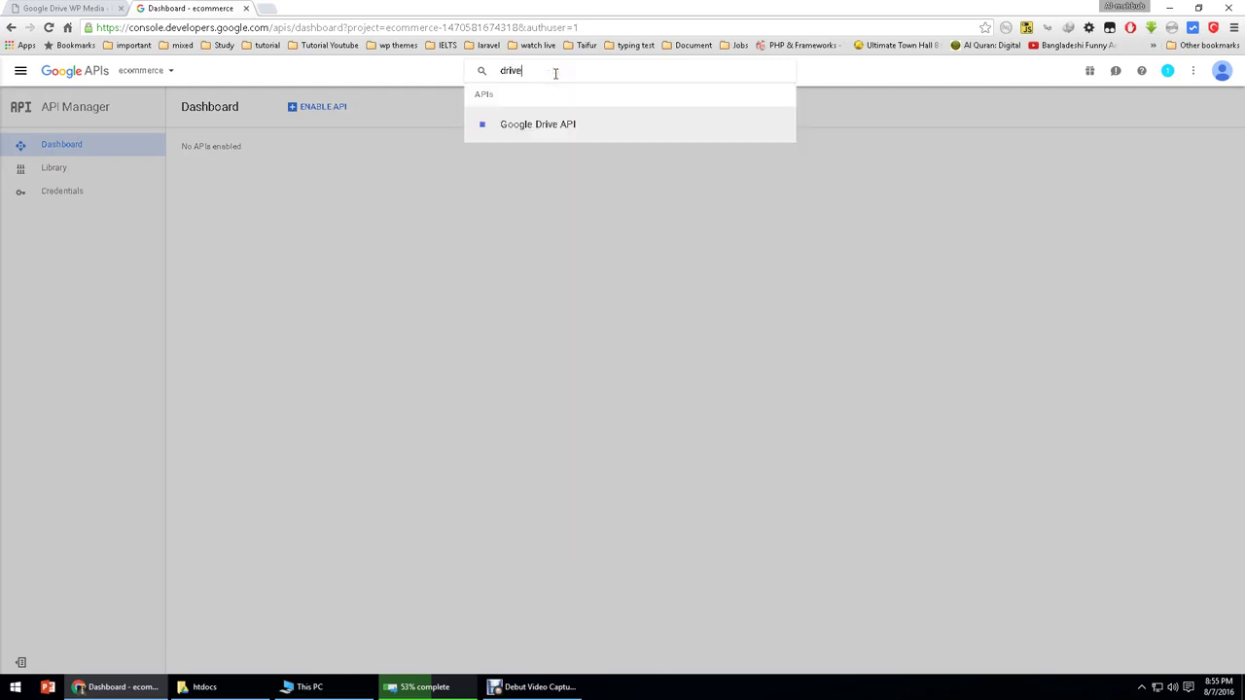
click(545, 125)
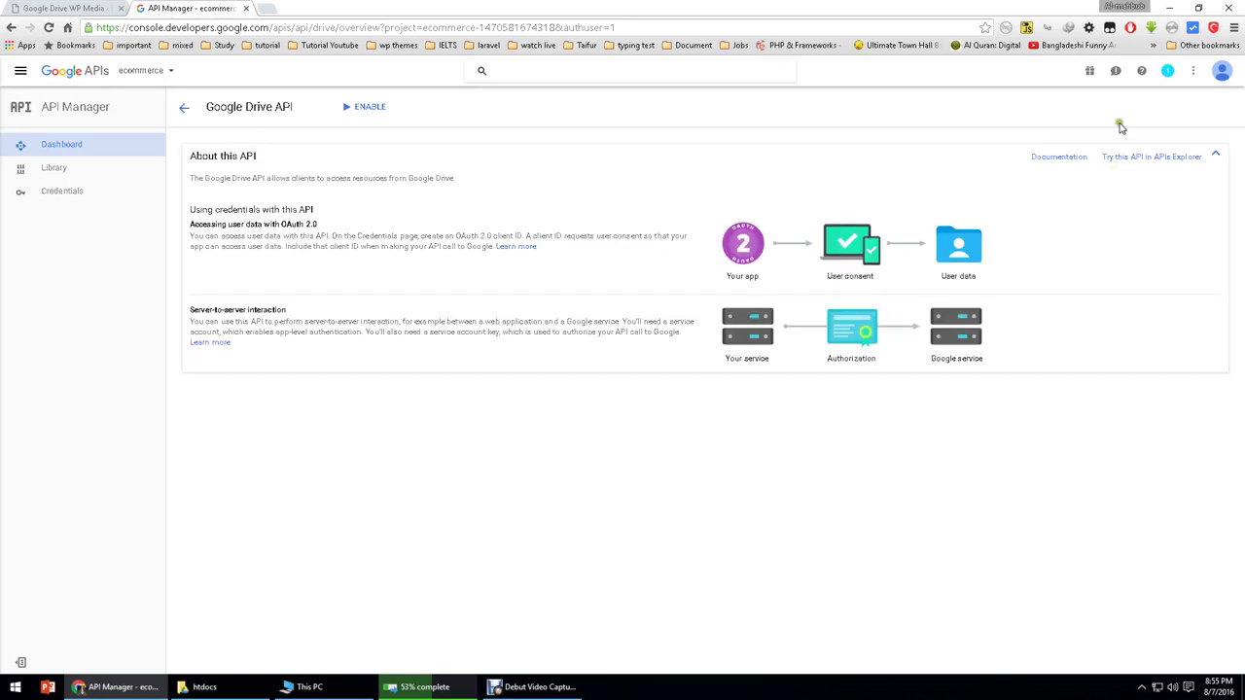
click(365, 107)
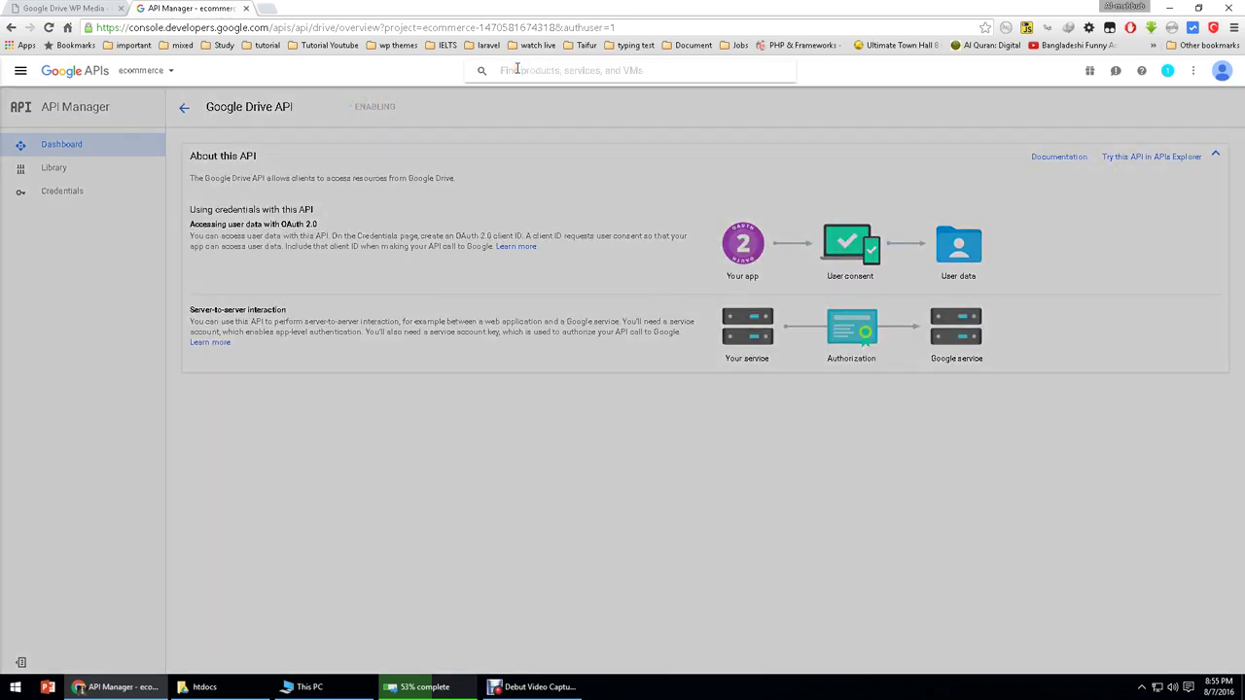
click(516, 70)
text(picker)
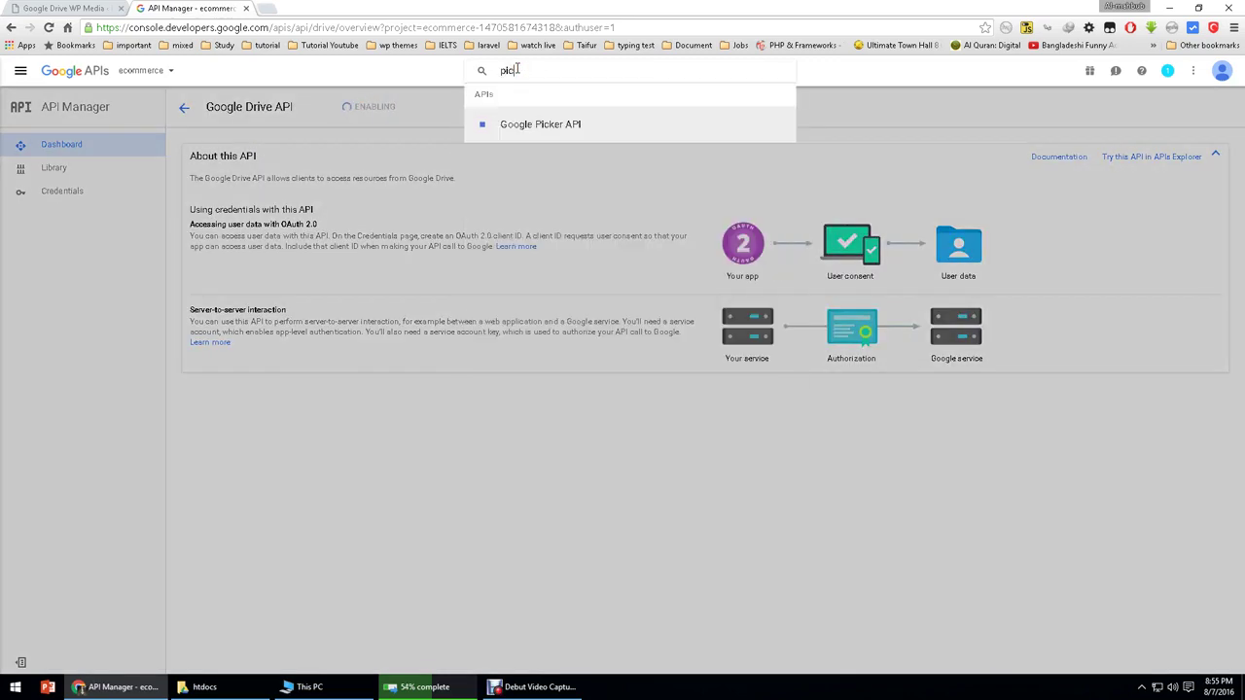
click(536, 129)
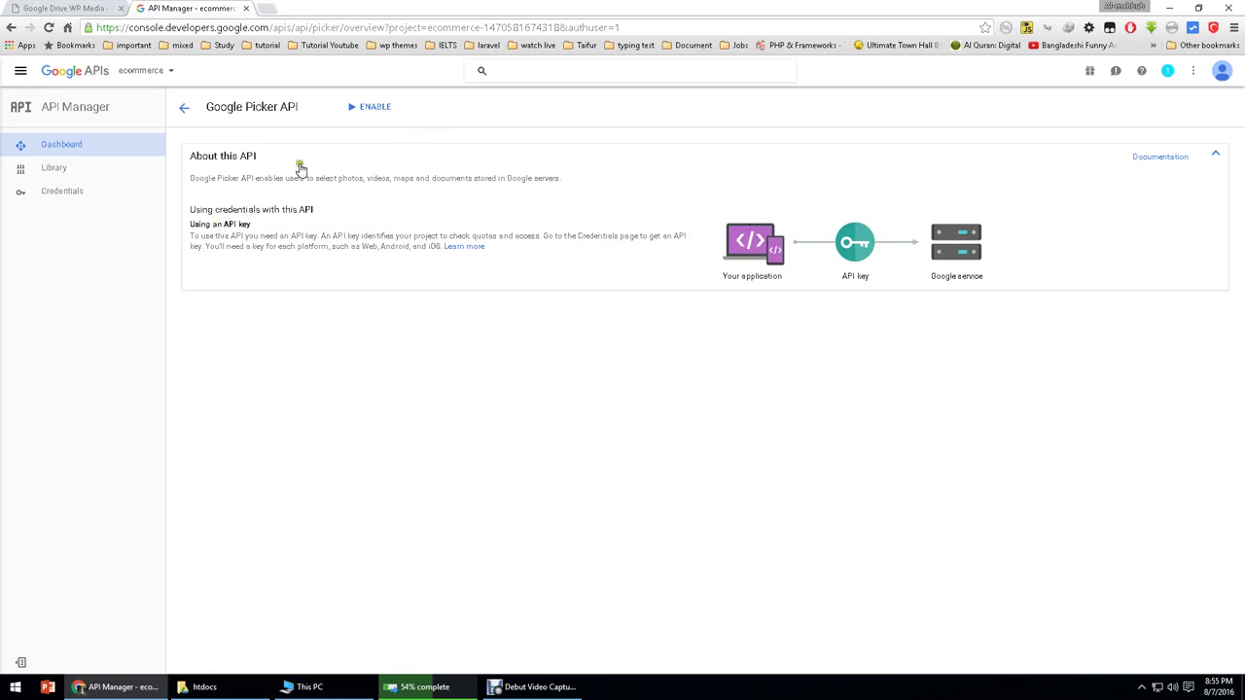
click(370, 106)
Step: Reopen the Google Drive API page to confirm it, then go to Credentials
click(537, 70)
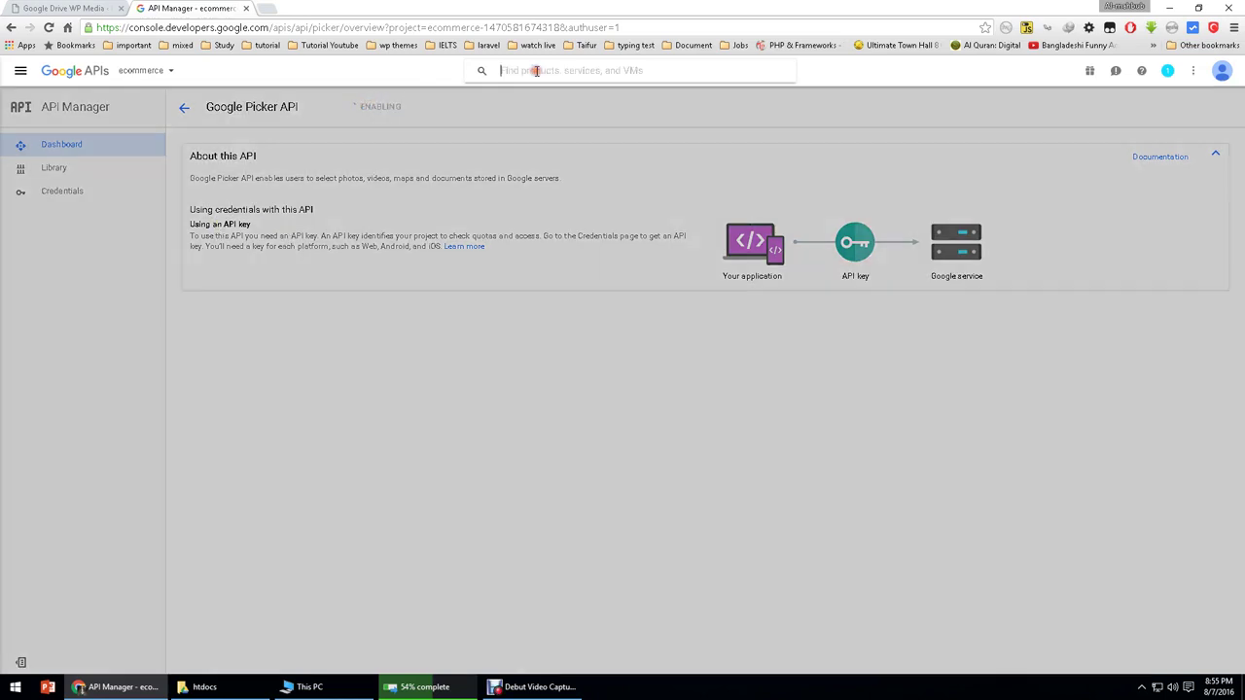
text(drive)
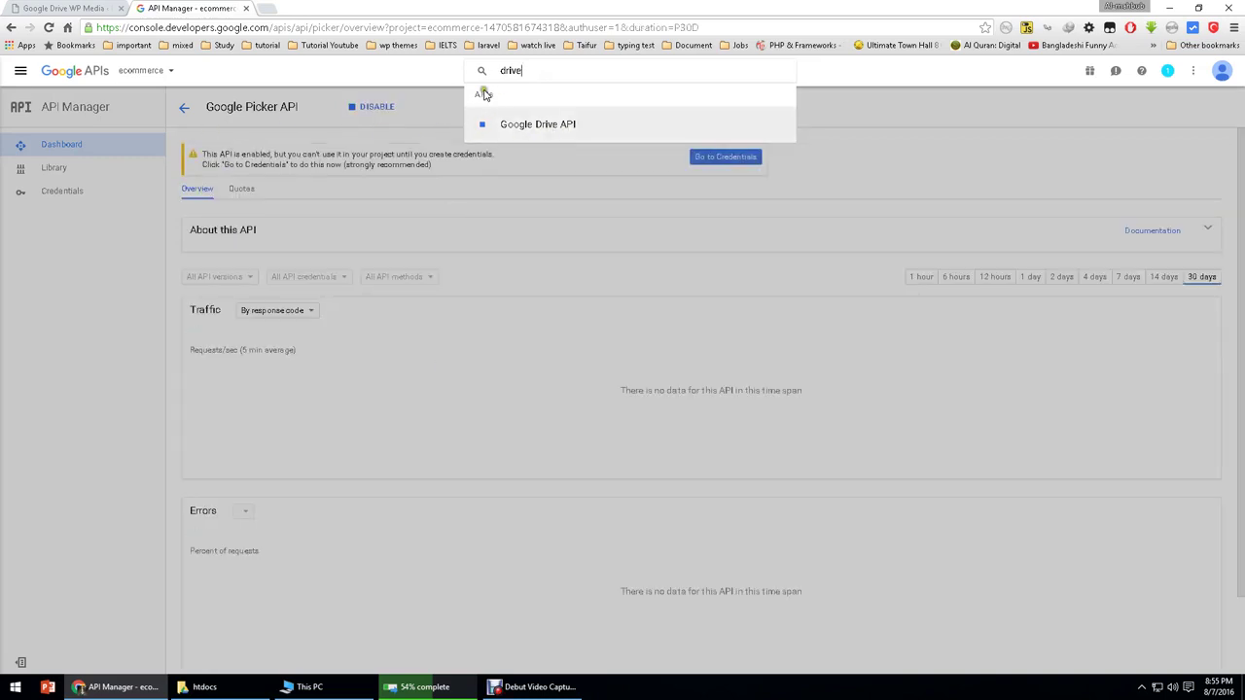
click(513, 126)
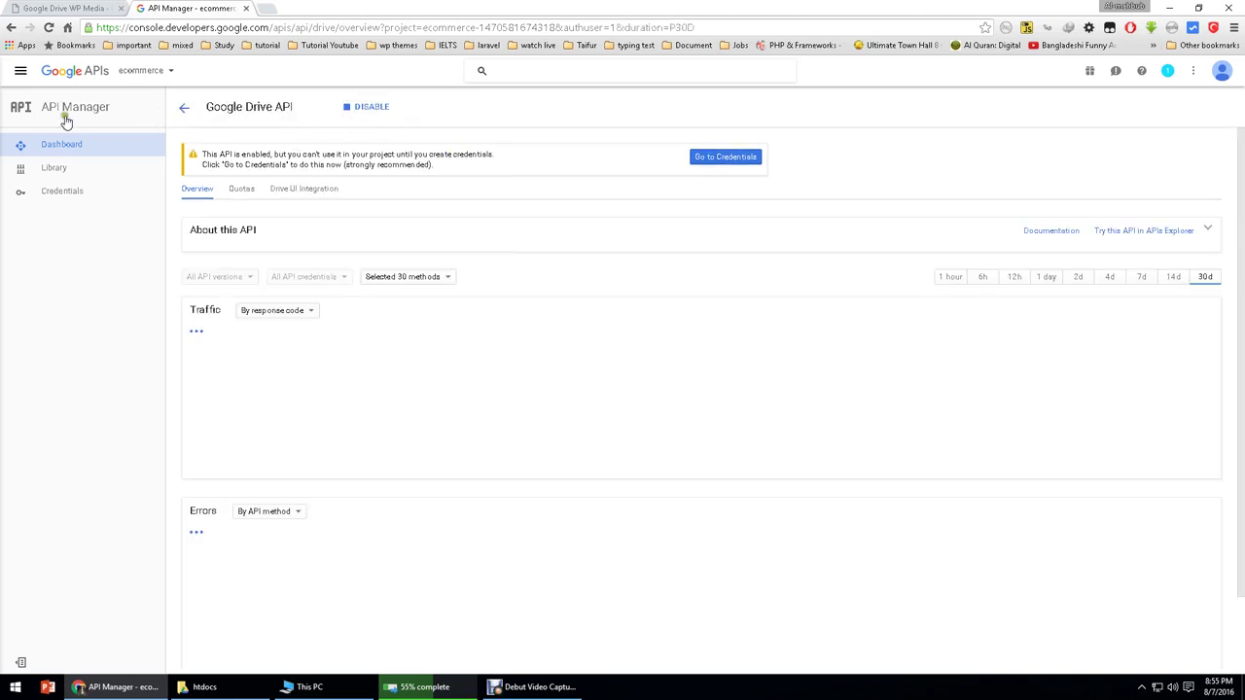
click(53, 191)
Step: Cancel an API key, then choose OAuth client ID and configure the consent screen
click(617, 352)
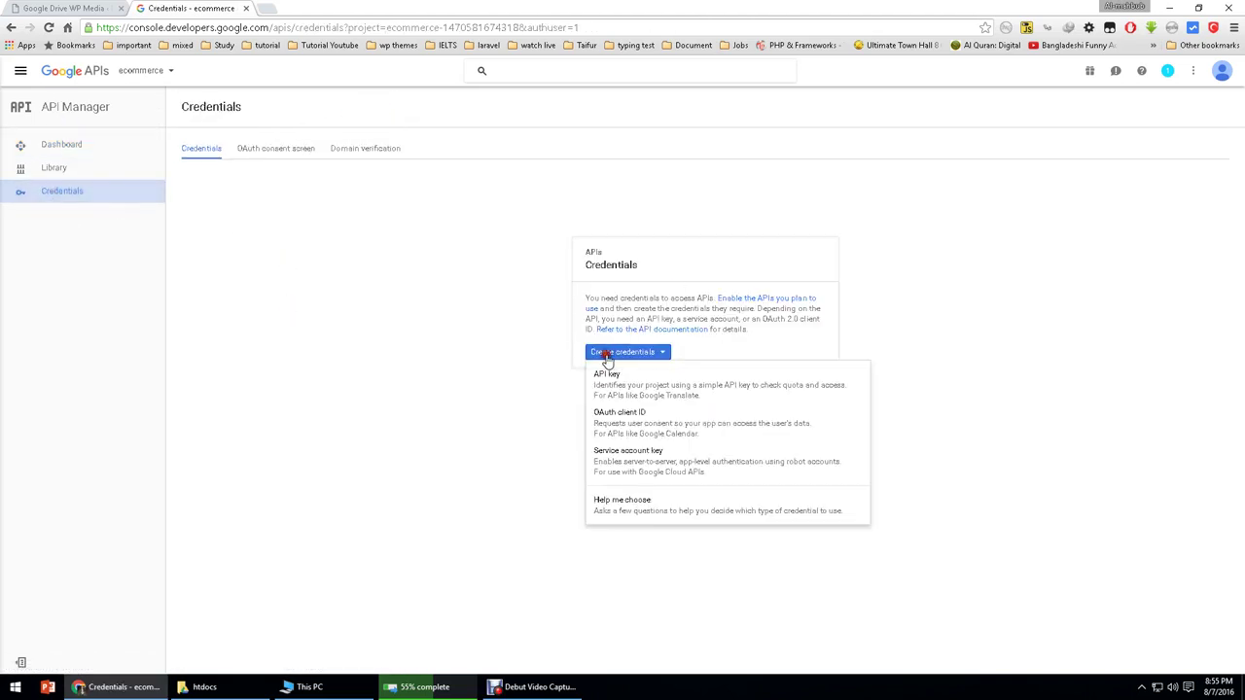
click(613, 389)
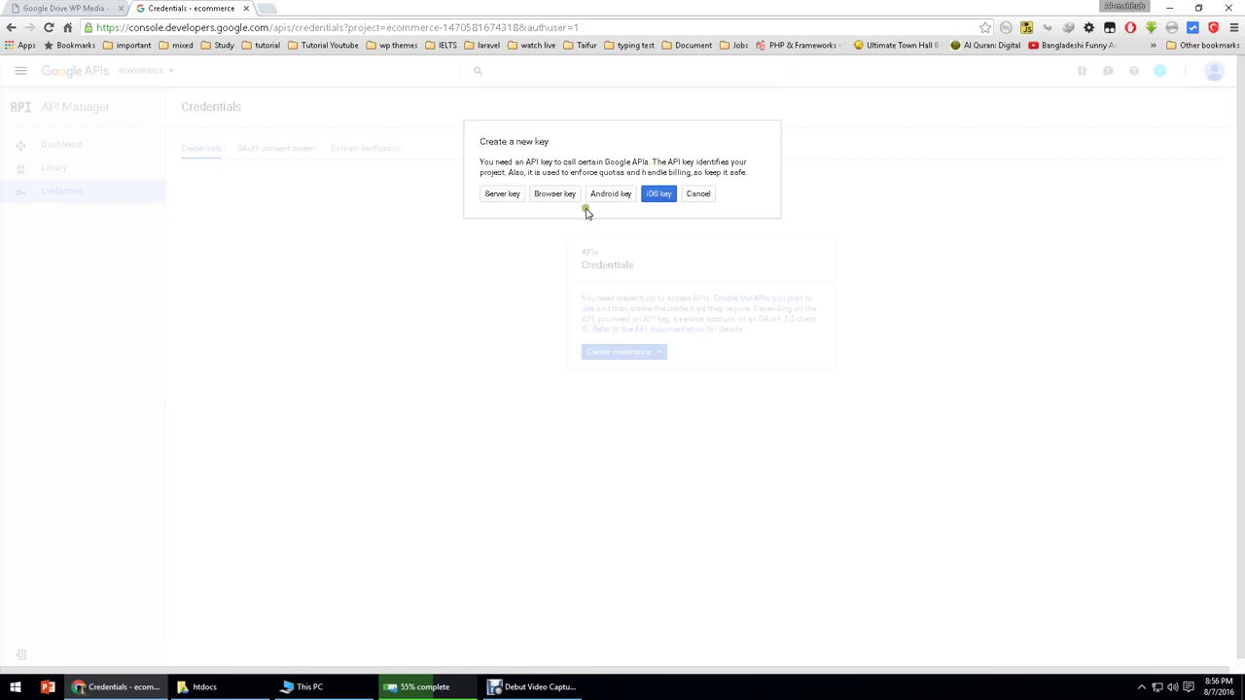
click(688, 198)
click(637, 352)
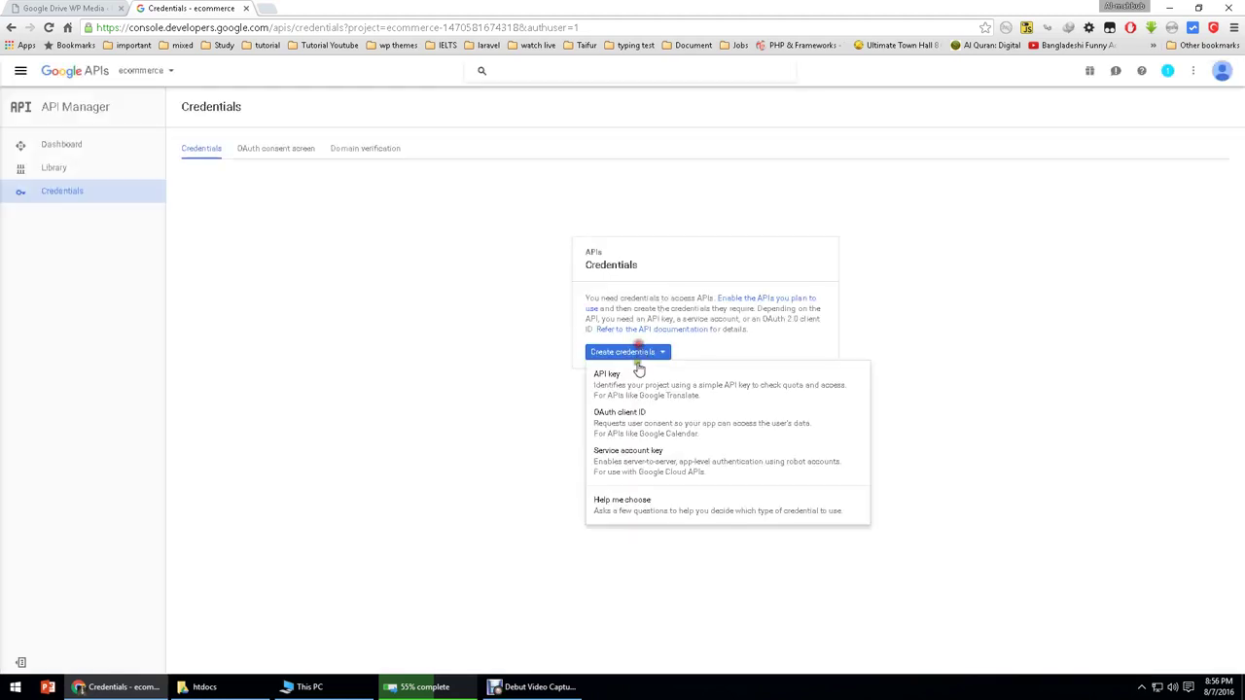
click(640, 421)
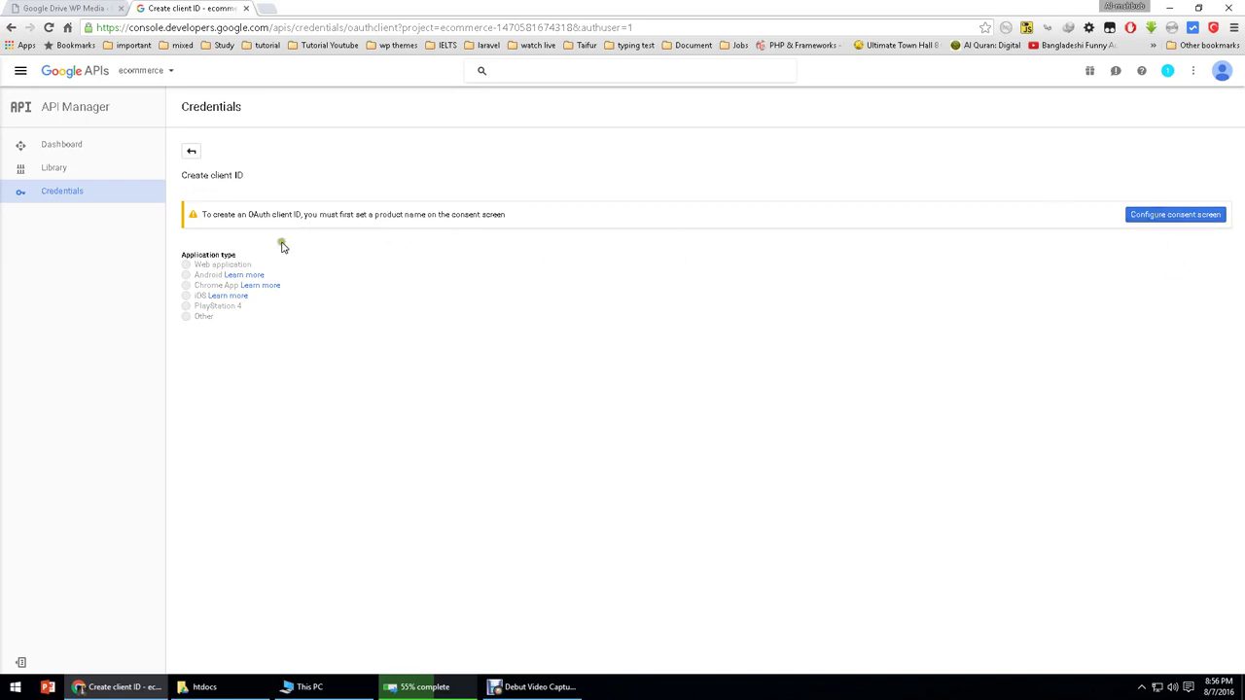
click(1174, 216)
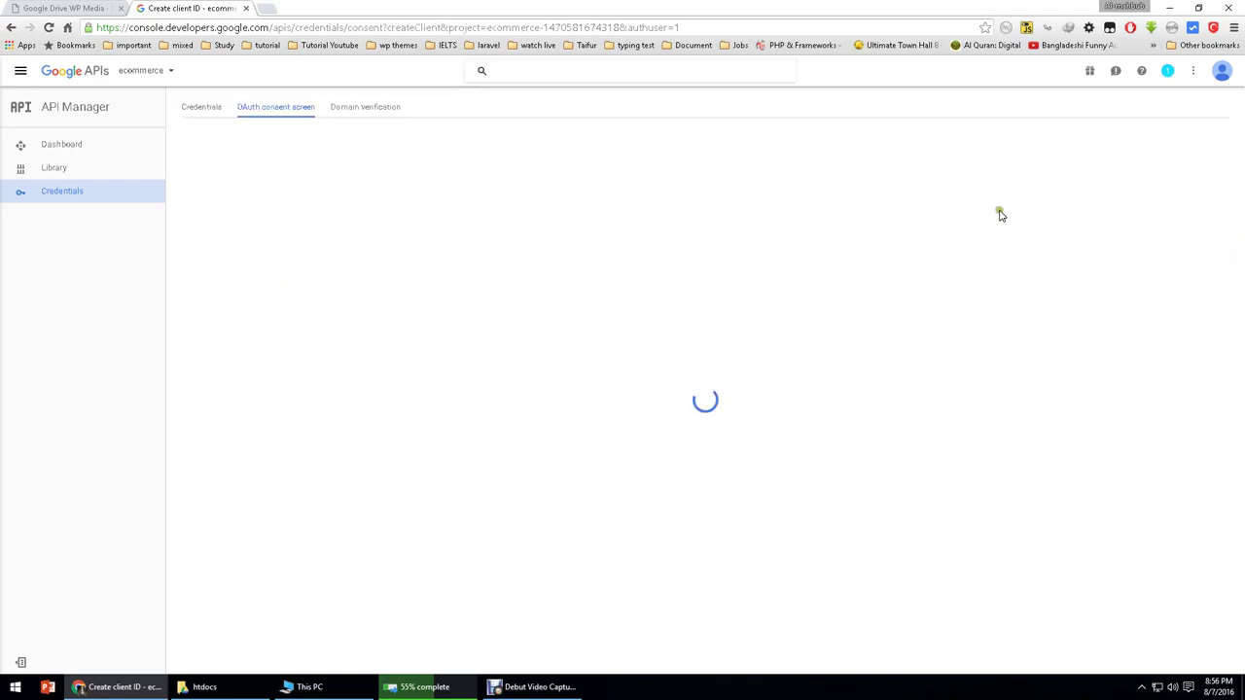
Step: Choose the account email and enter 'ecommerce' as the product name
click(248, 197)
click(248, 197)
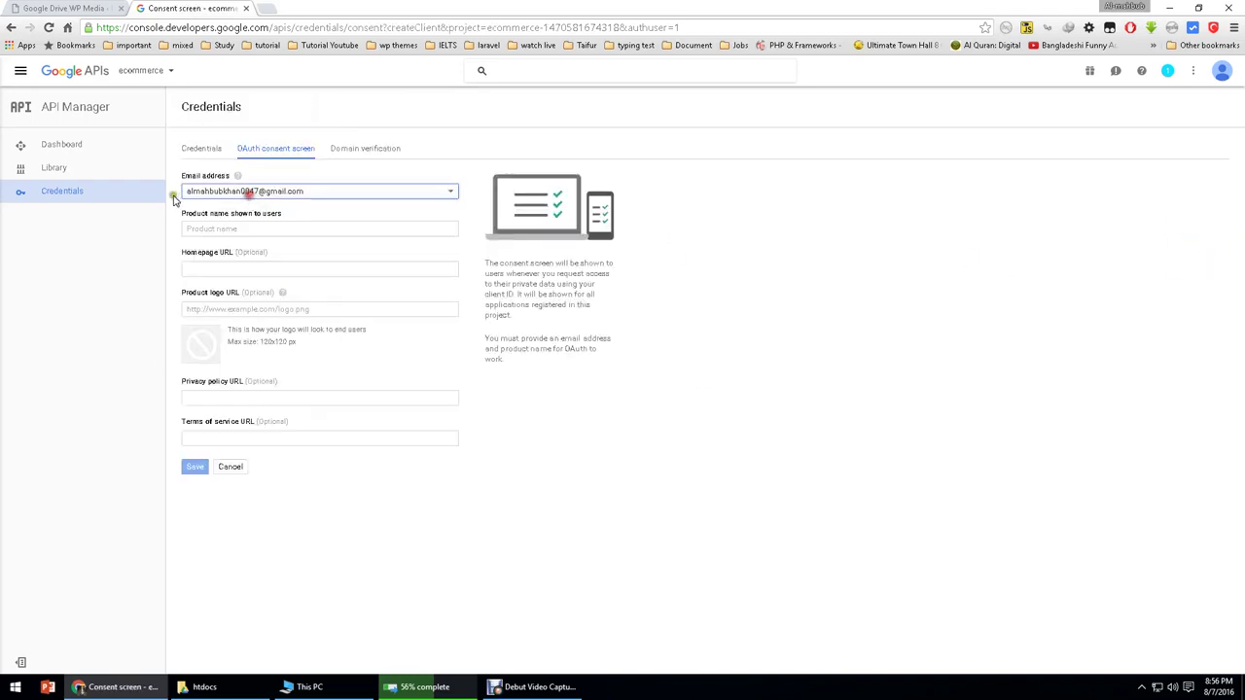
click(232, 229)
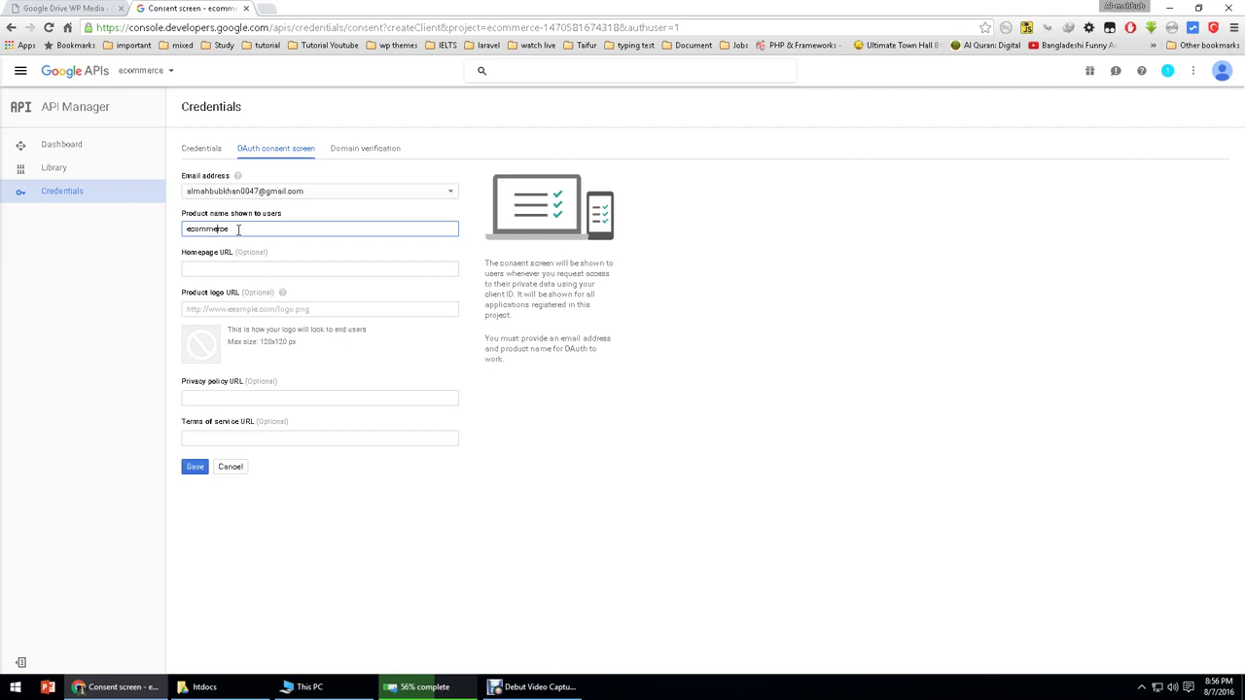
double_click(235, 226)
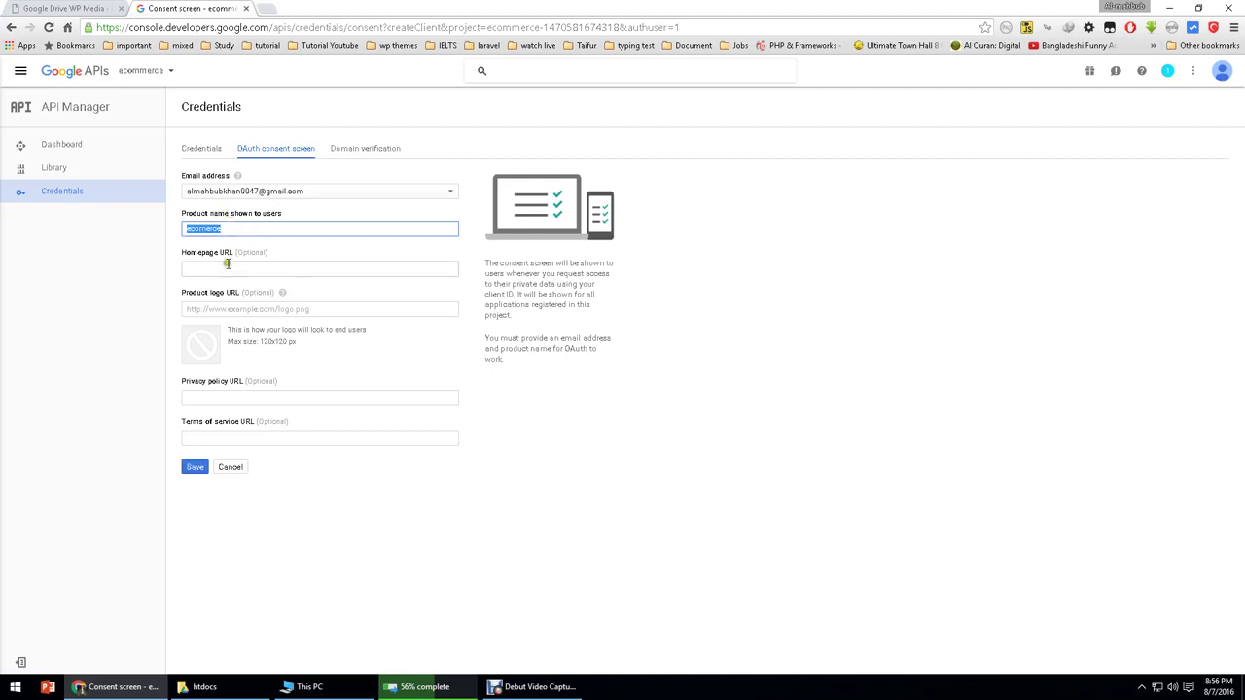
click(226, 266)
click(69, 8)
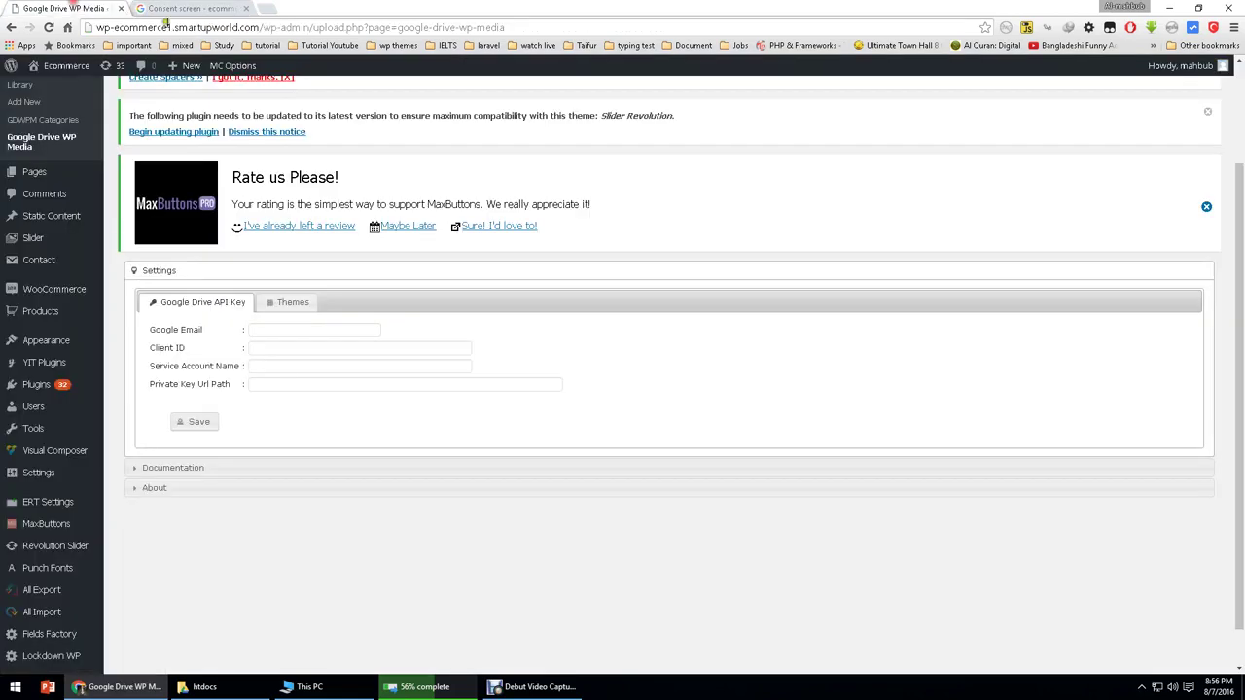
click(258, 28)
click(257, 27)
drag(259, 27, 97, 28)
key(ctrl+c)
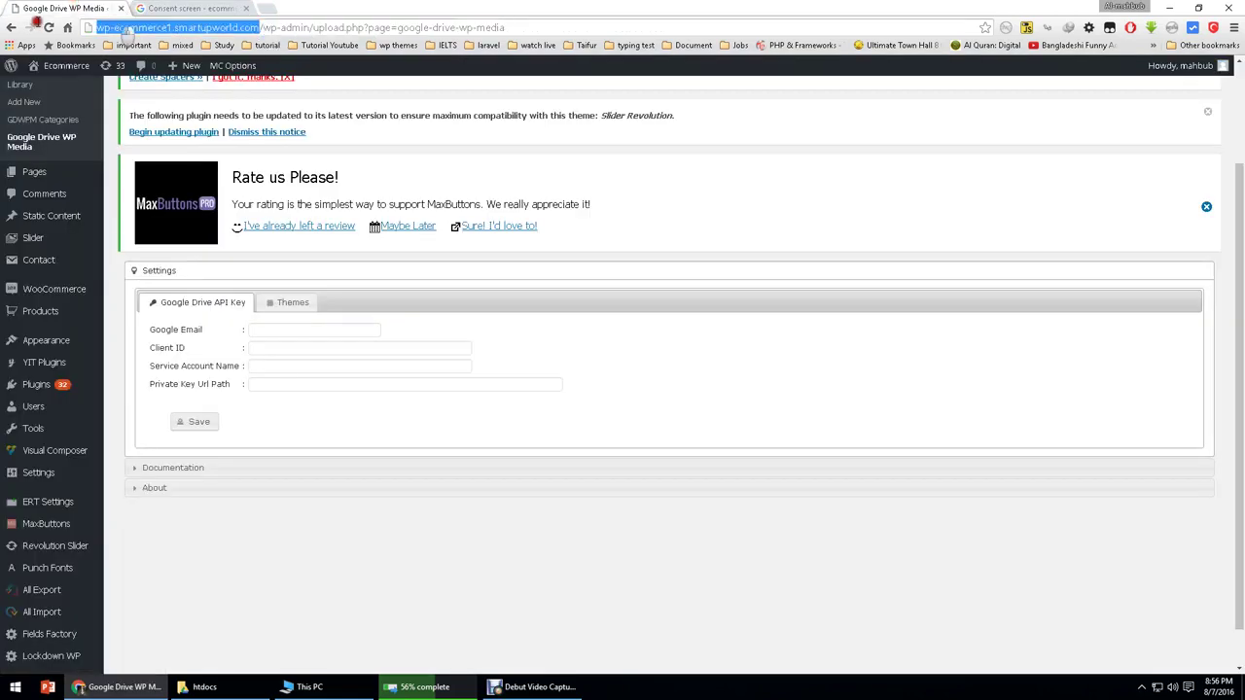
click(195, 8)
key(ctrl+v)
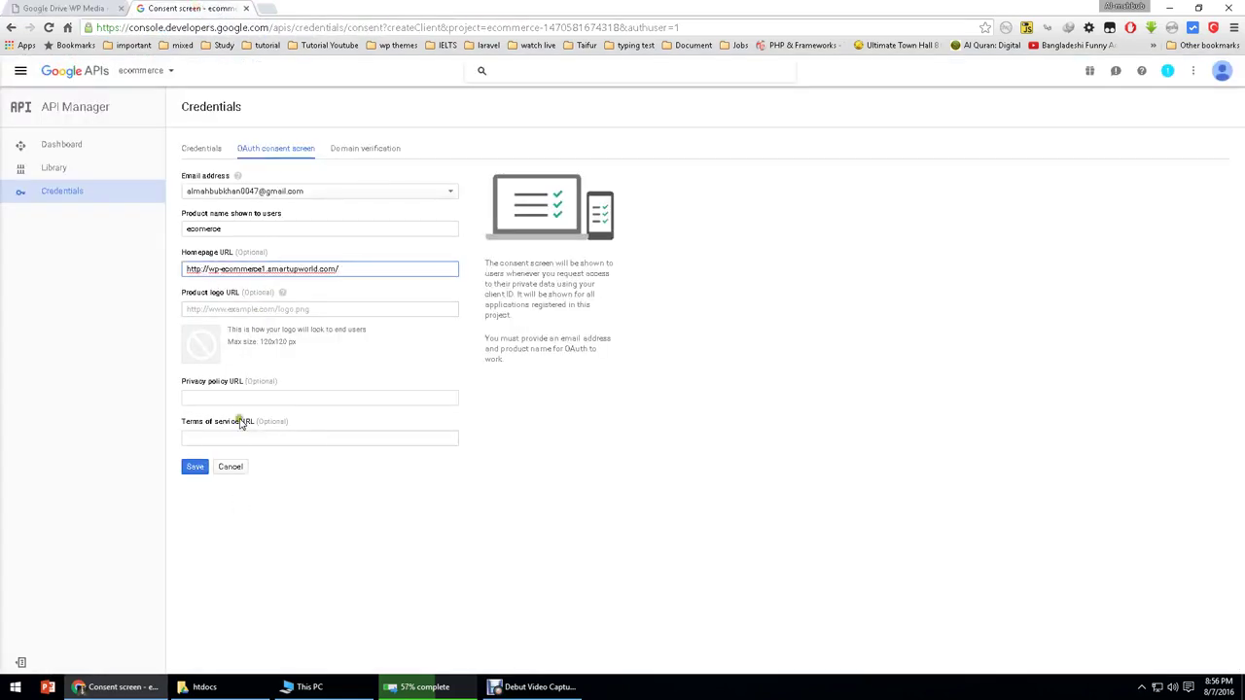
click(240, 401)
click(198, 468)
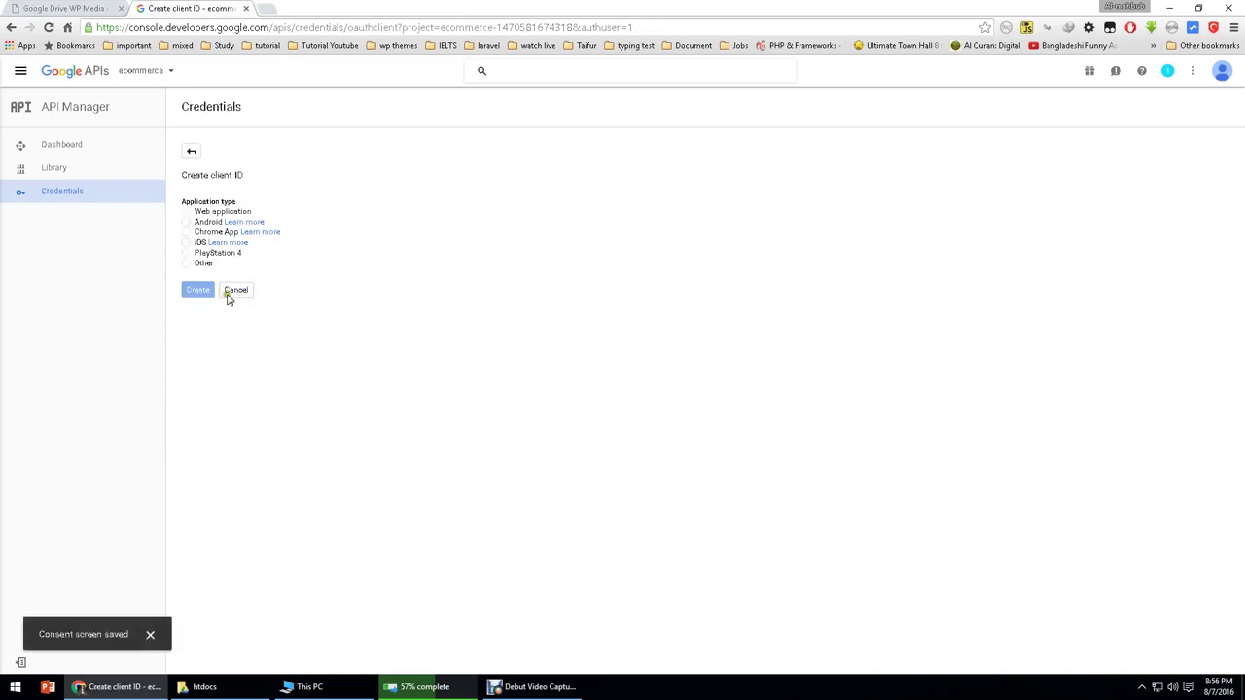
Step: Set up a Web application client named ecommerce with the site URL as JavaScript origin
click(186, 211)
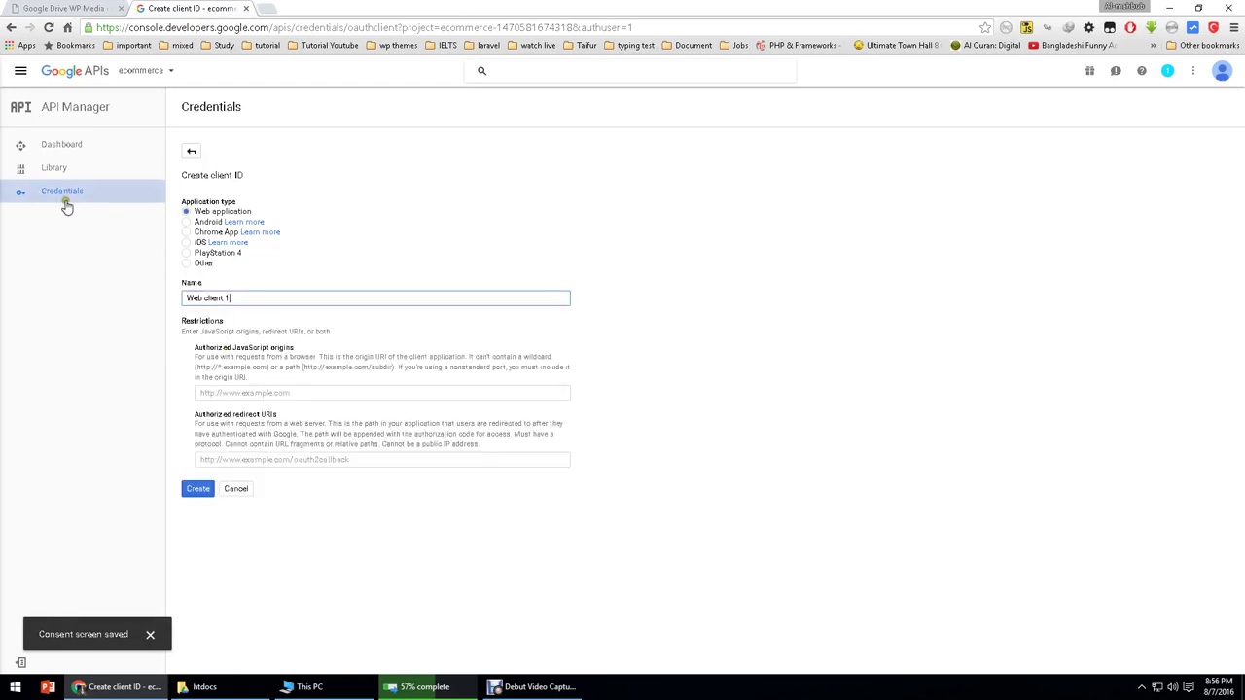
drag(185, 298, 250, 310)
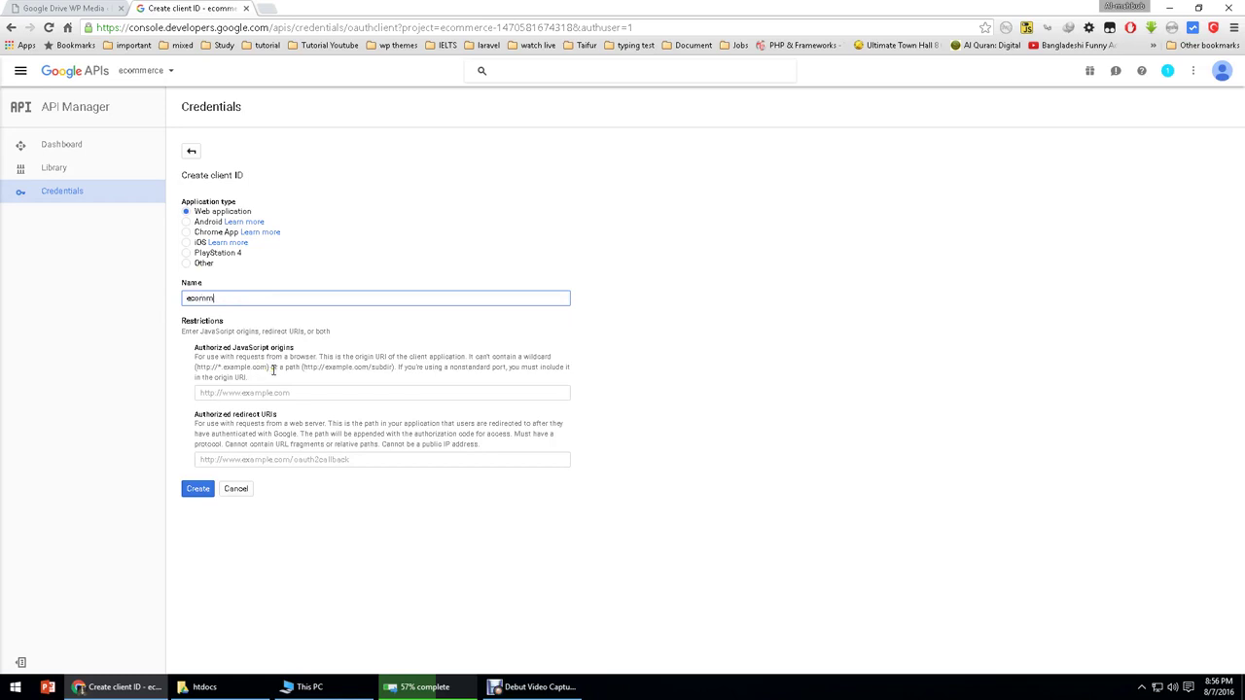
click(250, 392)
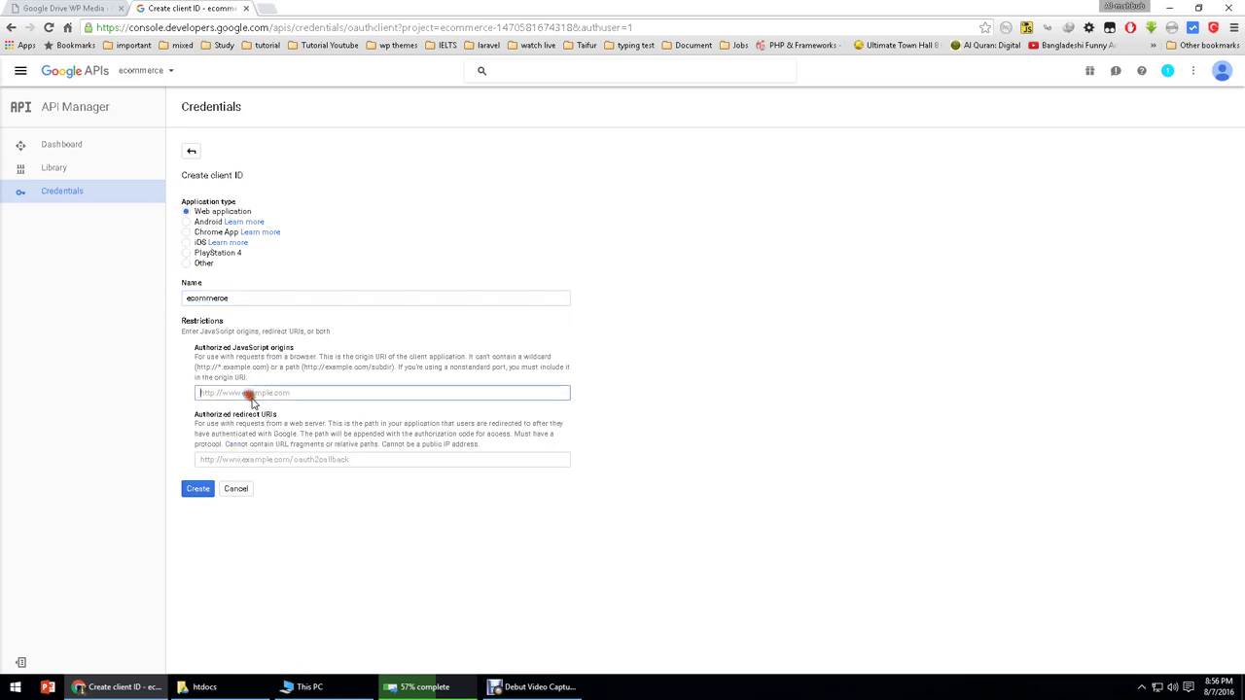
key(ctrl+v)
click(191, 493)
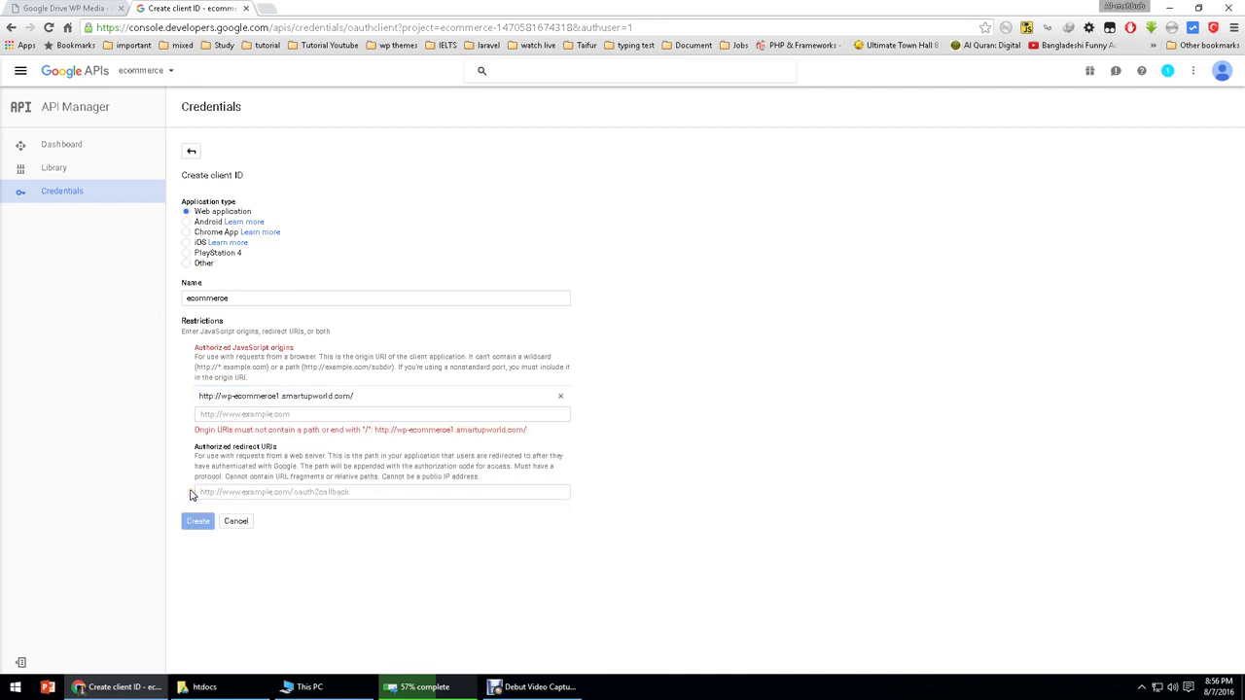
Step: Remove the rejected origin URL entry and create the client ID without an origin
drag(370, 399, 100, 383)
triple_click(408, 394)
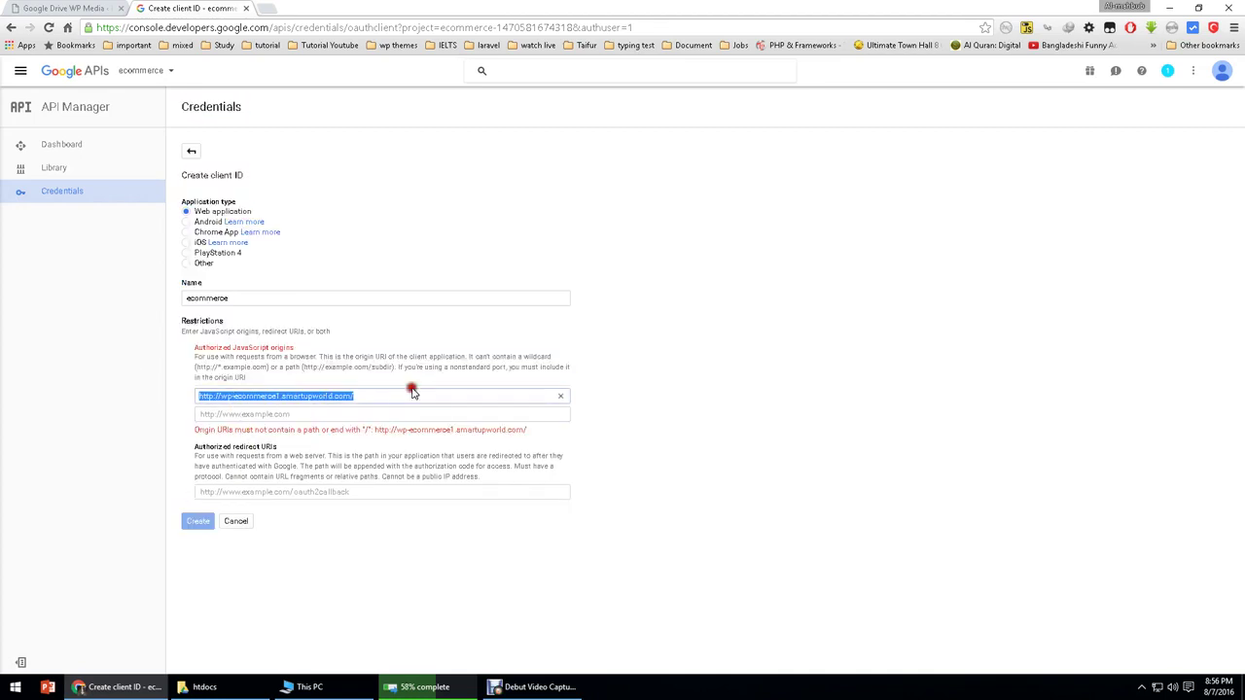
click(392, 397)
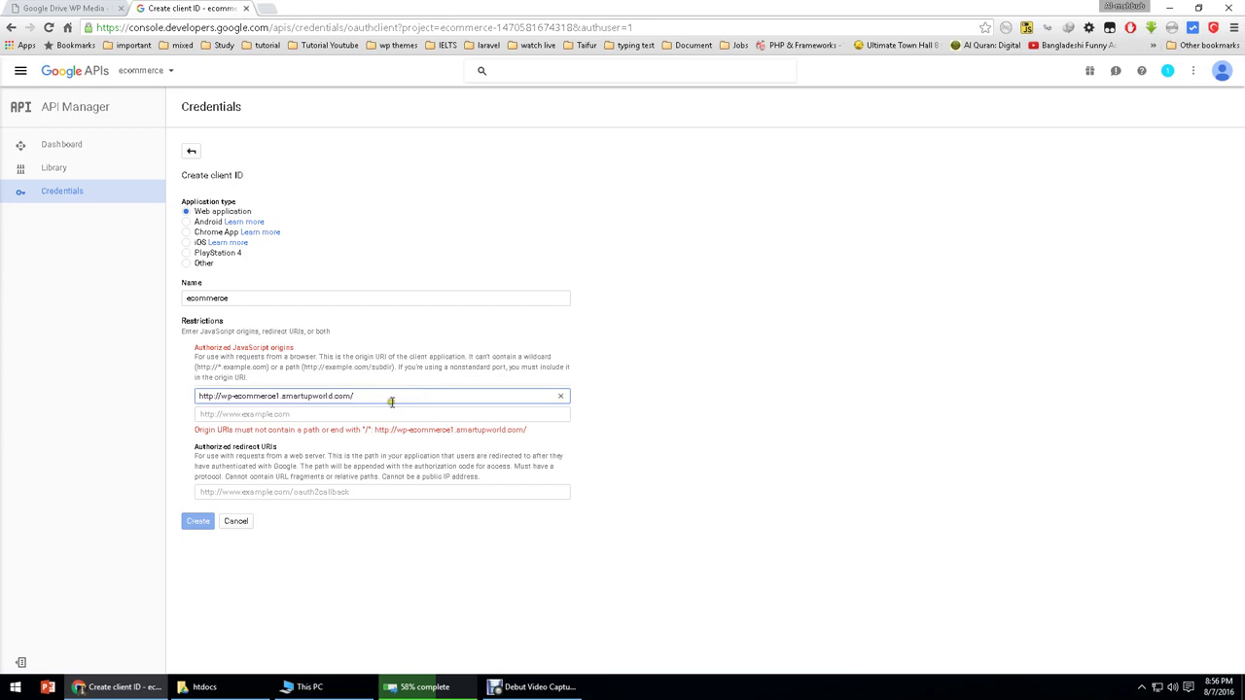
drag(224, 399, 331, 395)
click(356, 395)
triple_click(249, 395)
drag(259, 408, 180, 444)
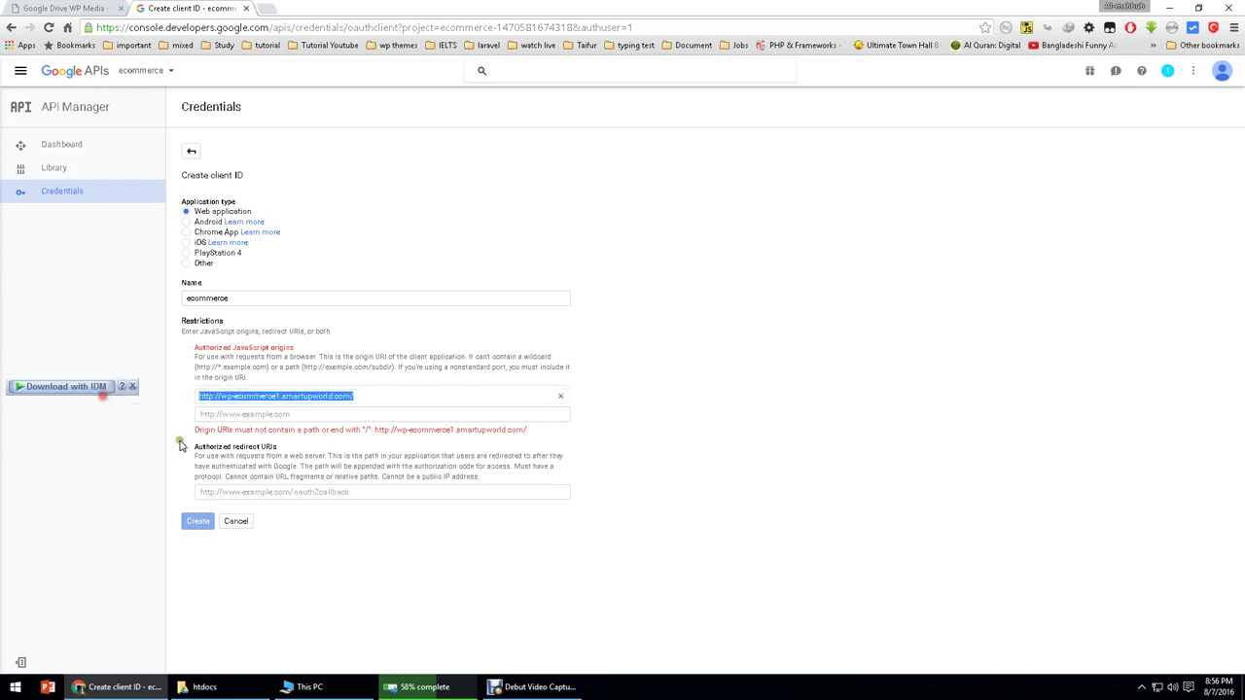
click(240, 428)
click(560, 396)
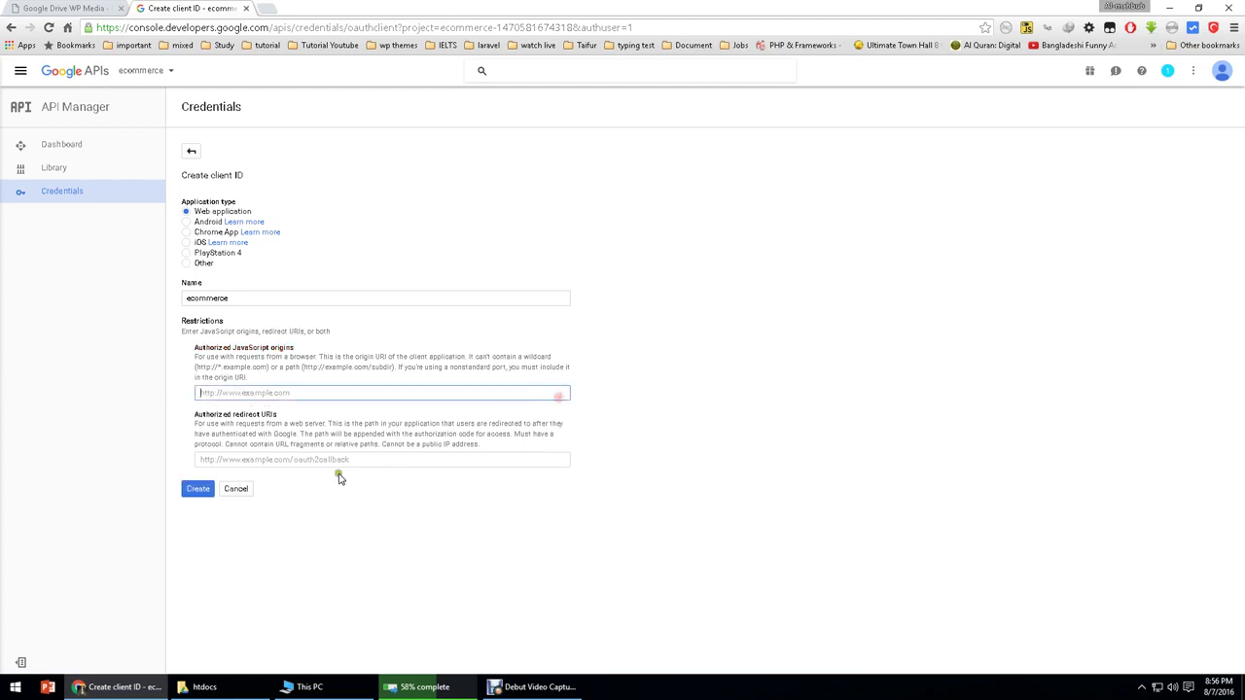
click(198, 490)
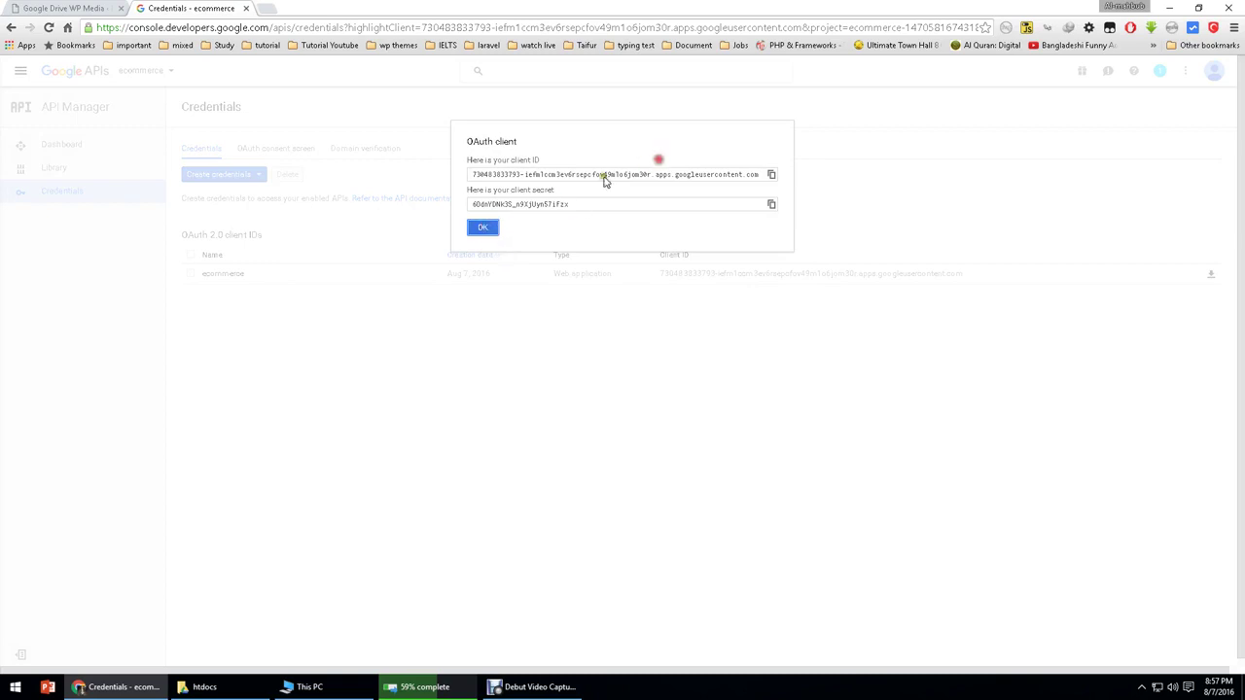
Step: Copy the new client ID into the WordPress plugin's Client ID field
click(473, 175)
drag(473, 176, 768, 175)
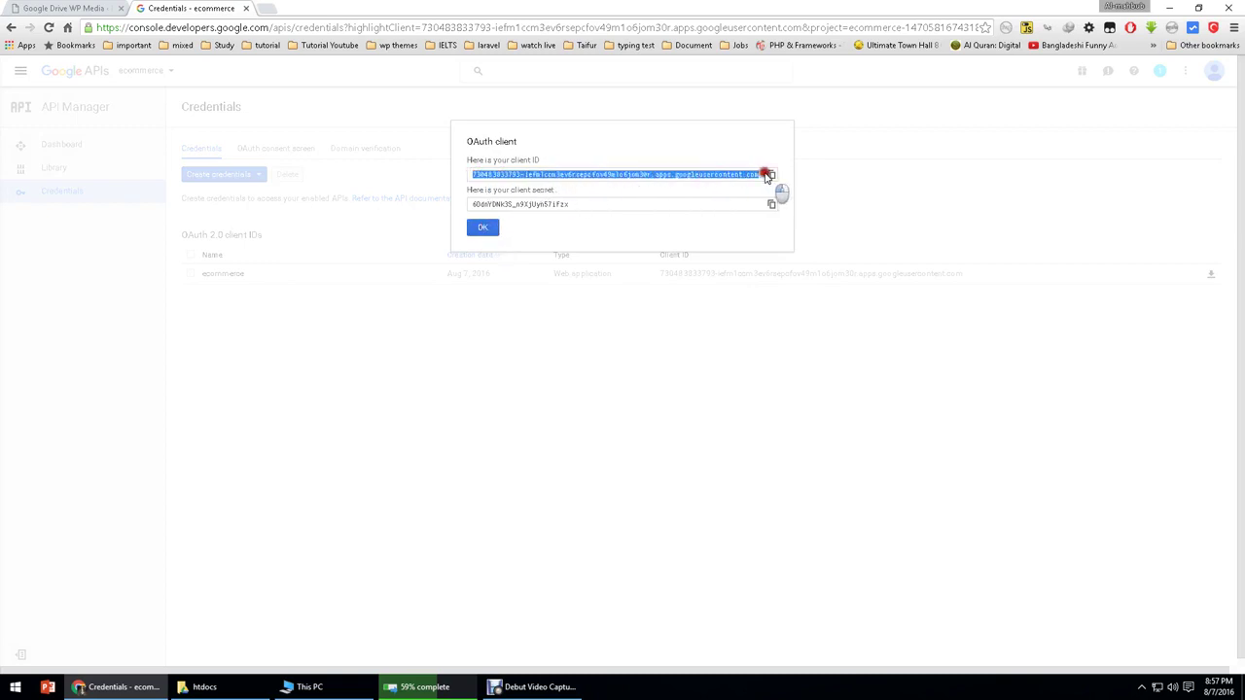
click(58, 8)
click(316, 328)
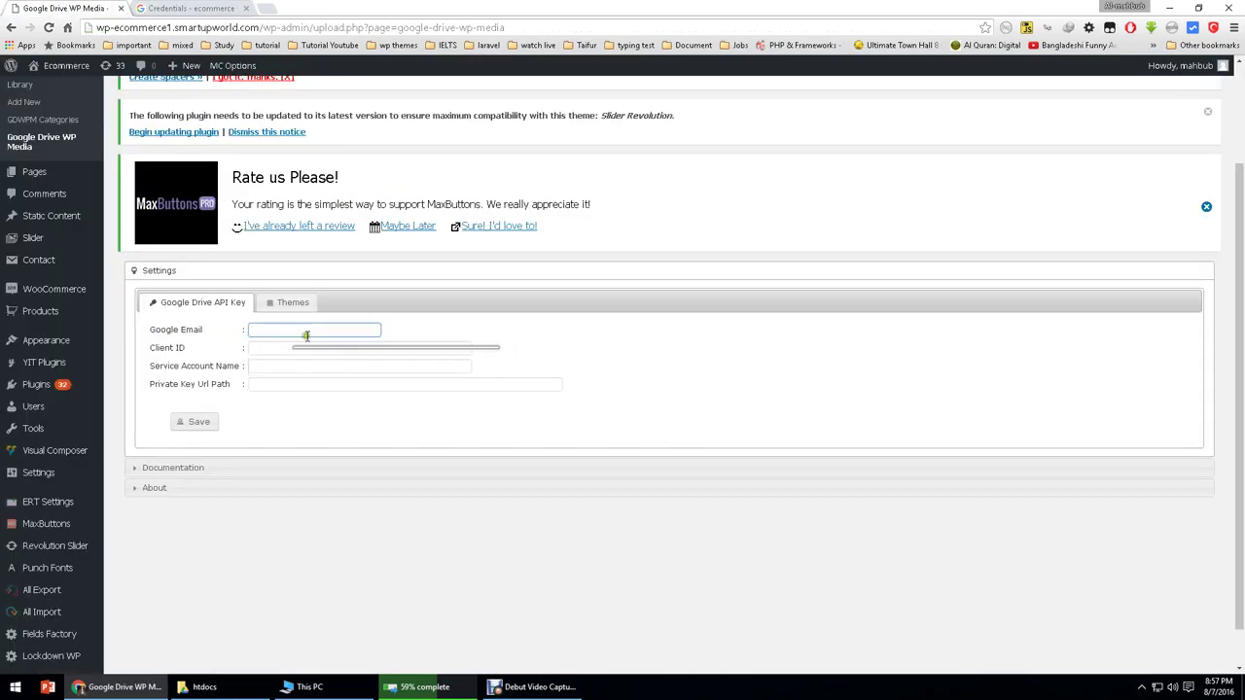
click(325, 346)
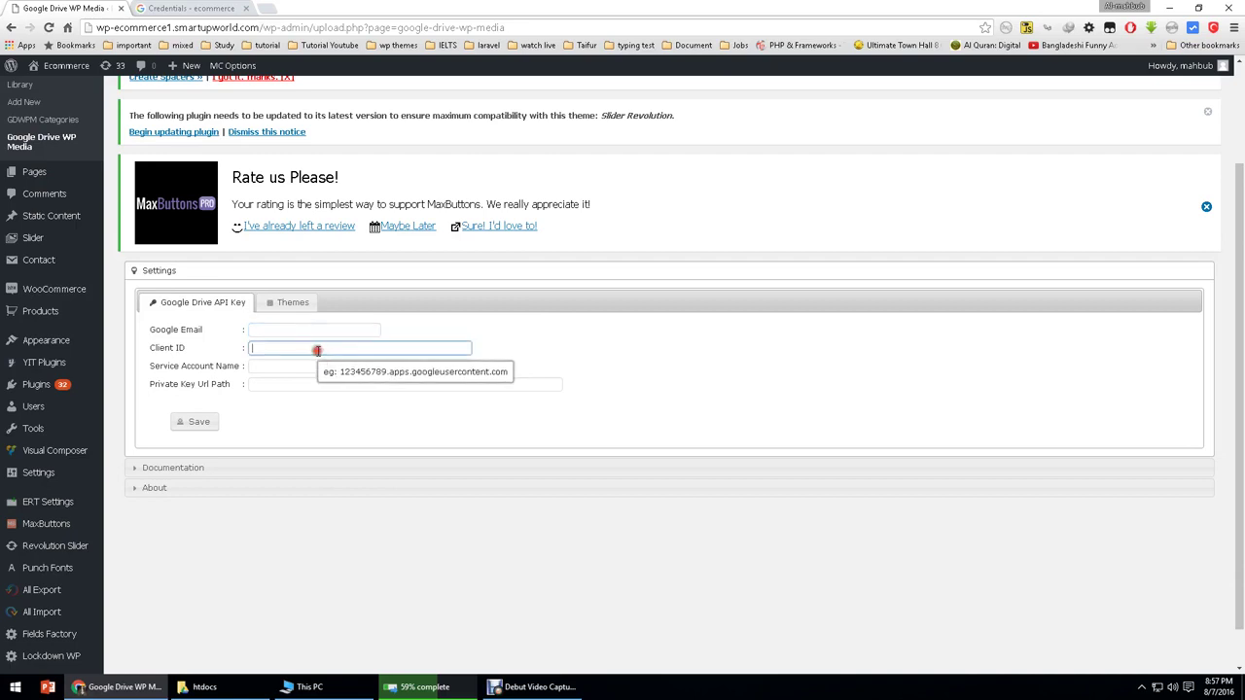
key(ctrl+v)
click(312, 332)
Step: Back in the console, close the OAuth client details and the Google account menu
click(200, 8)
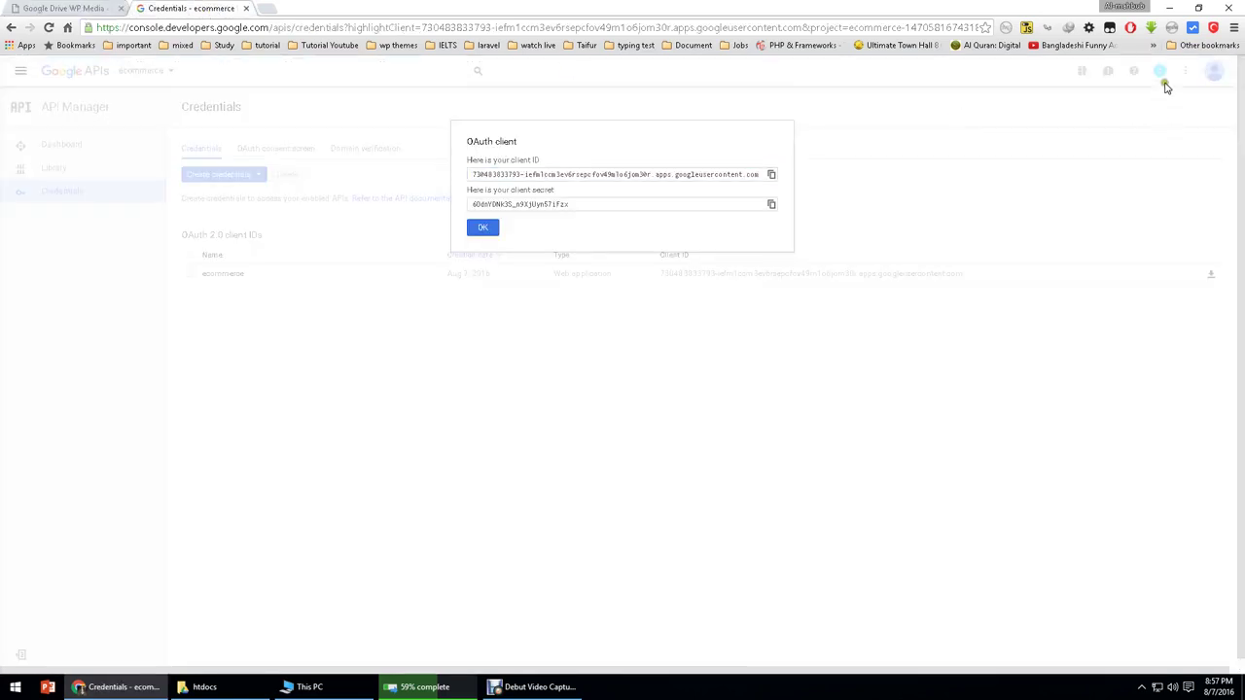
click(483, 229)
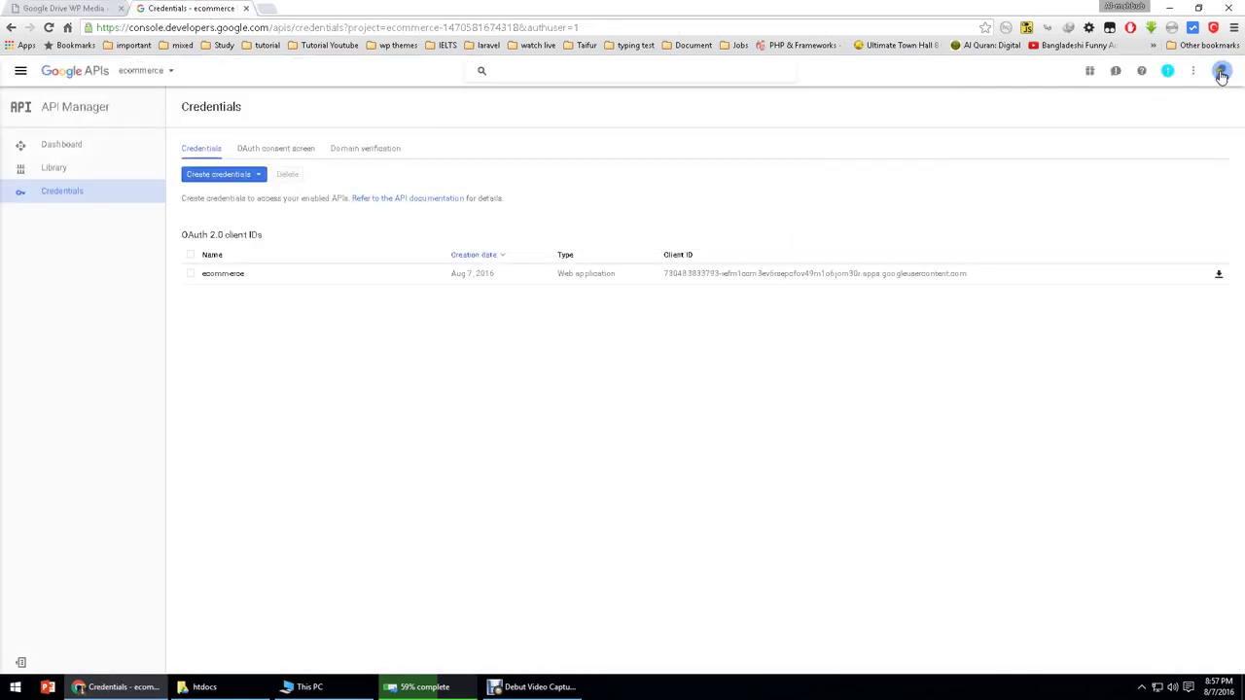
click(1222, 76)
click(850, 196)
Step: Enter the Google account's Gmail address in the plugin's Google Email field
key(ctrl+Tab)
click(308, 330)
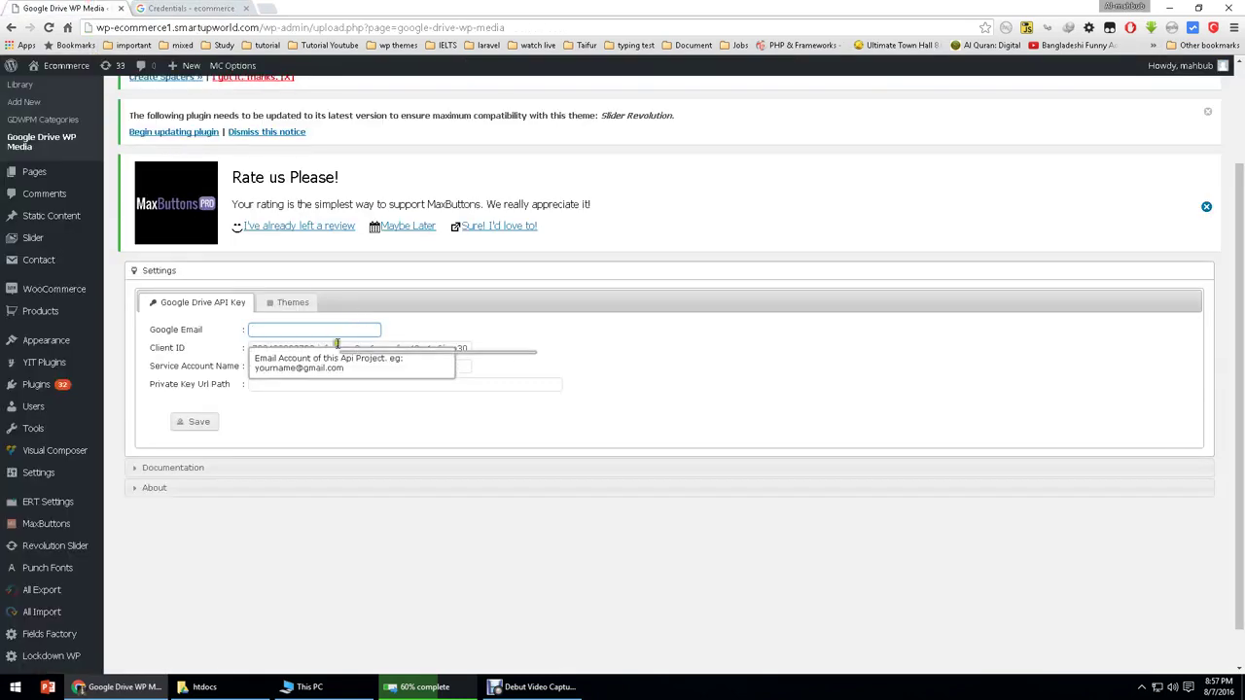
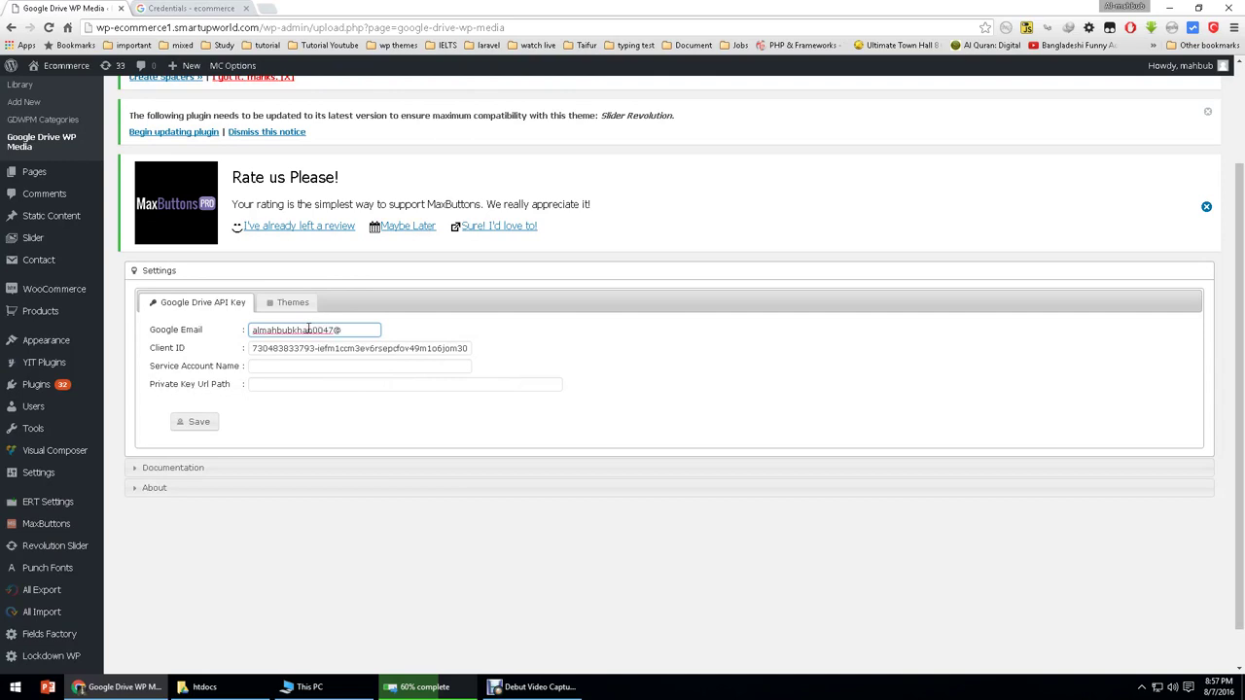
key(Tab)
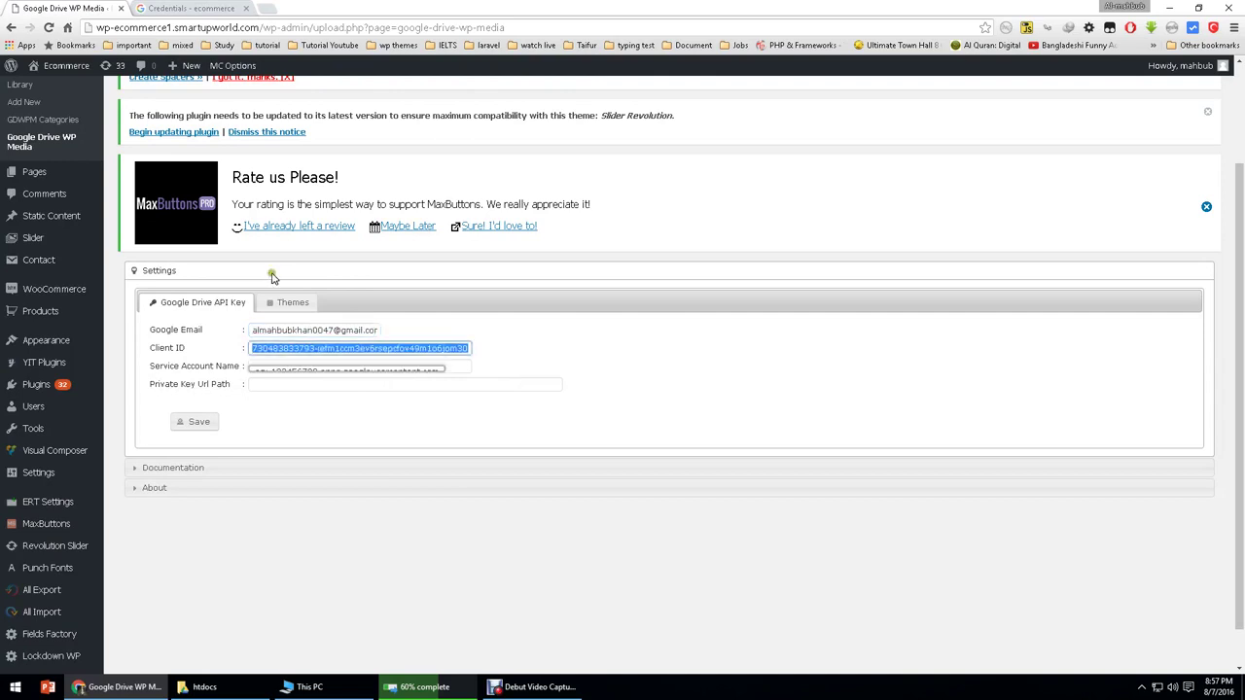
Step: Leave Service Account Name and Private Key Url Path empty and return to the Credentials page
click(261, 367)
text(li)
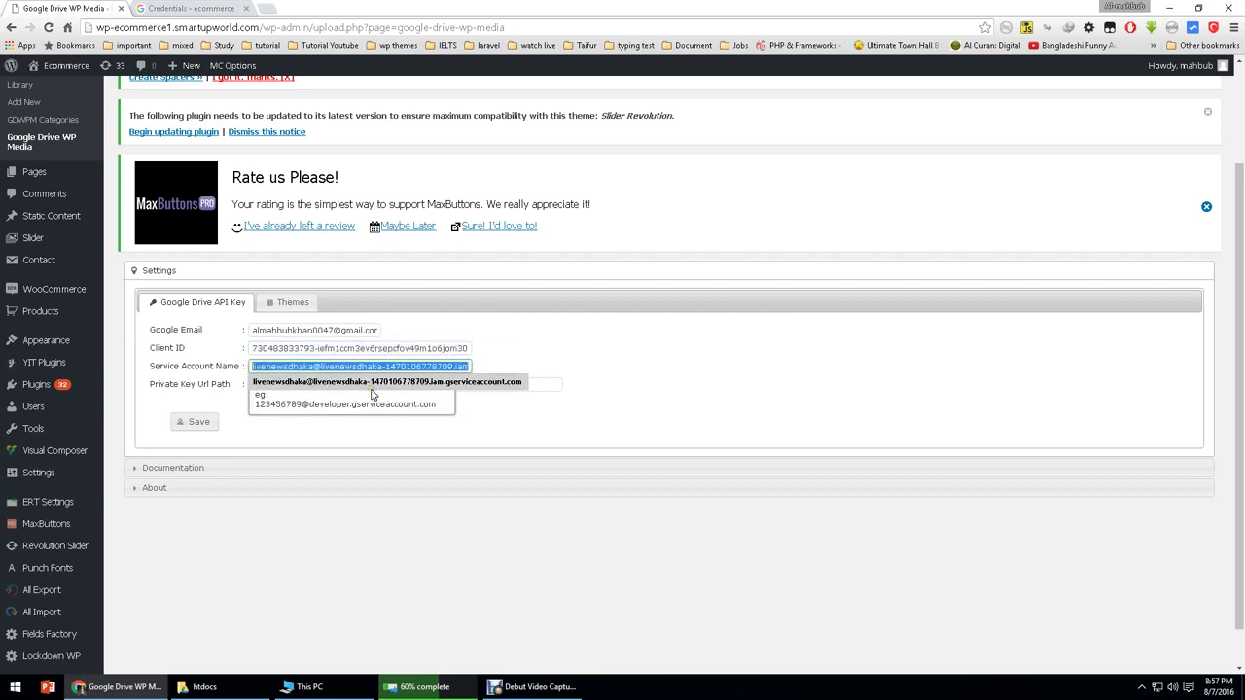
key(BackSpace)
key(BackSpace)
click(260, 384)
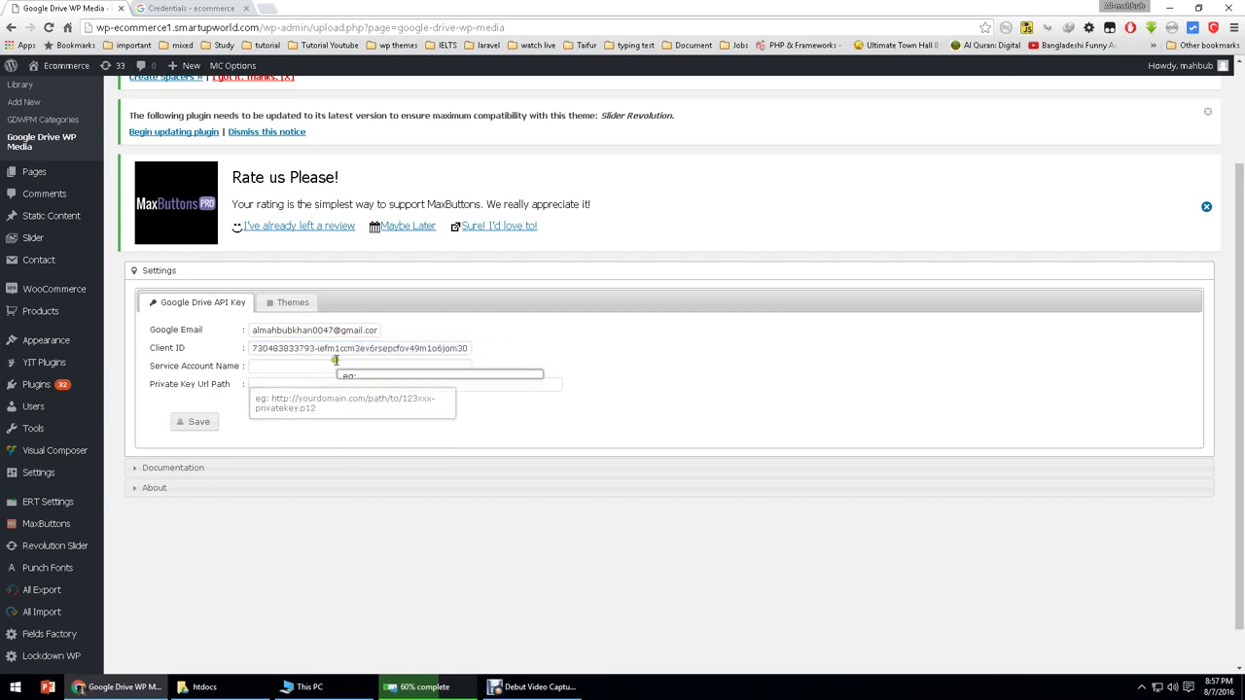
click(361, 385)
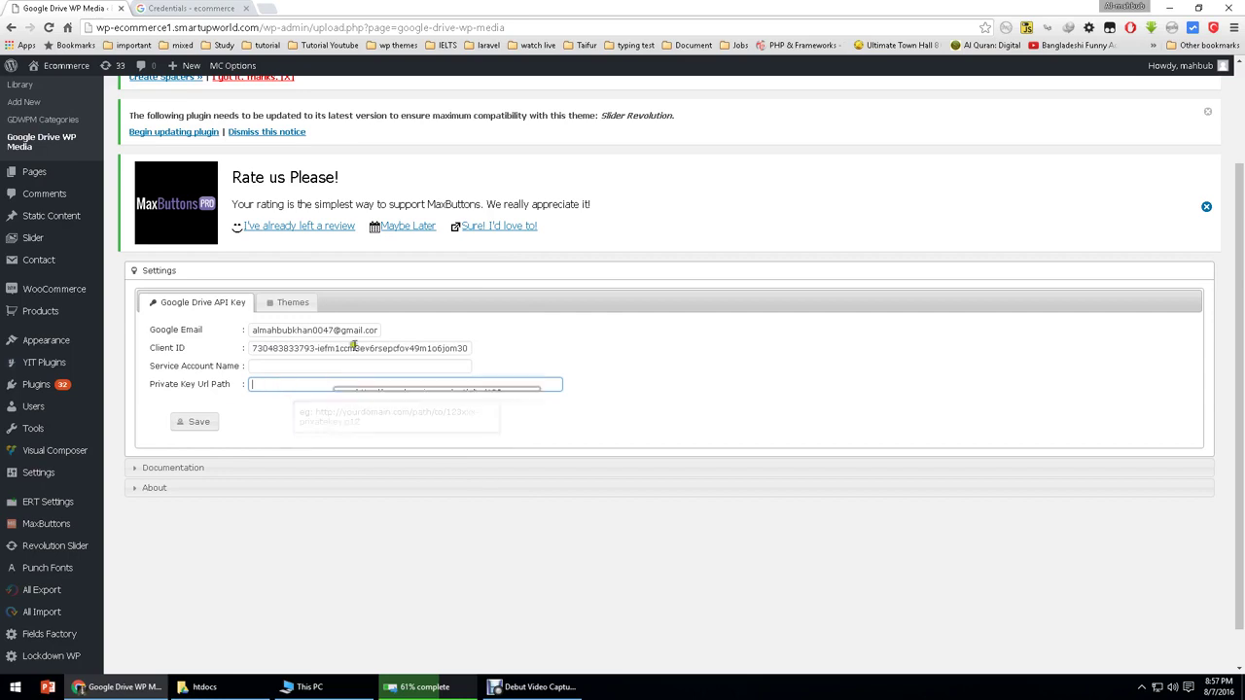
click(194, 9)
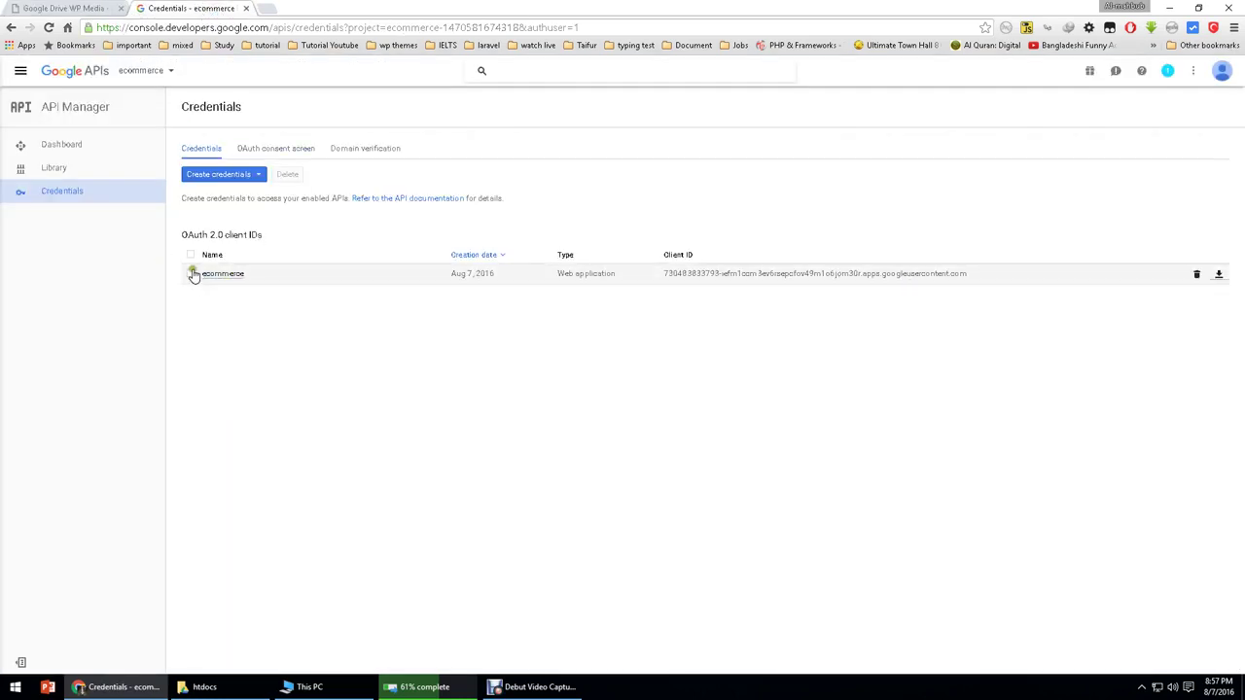
Step: Start a new service account key in P12 format
click(245, 176)
click(248, 178)
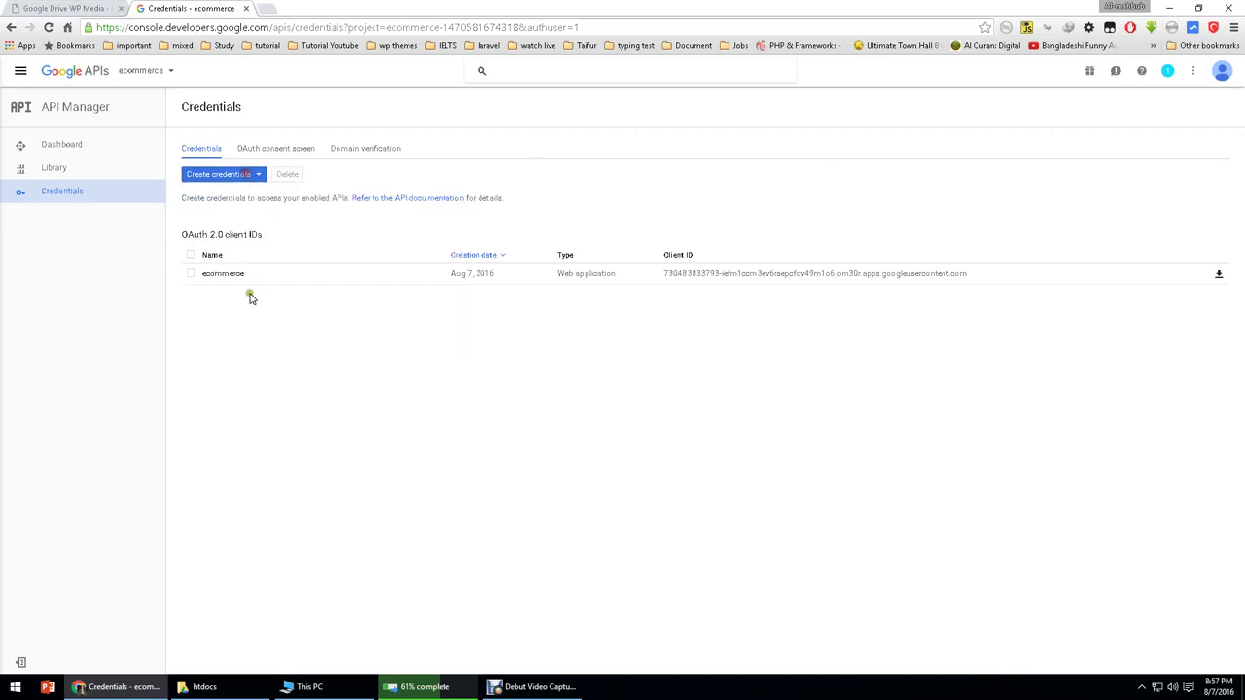
click(249, 177)
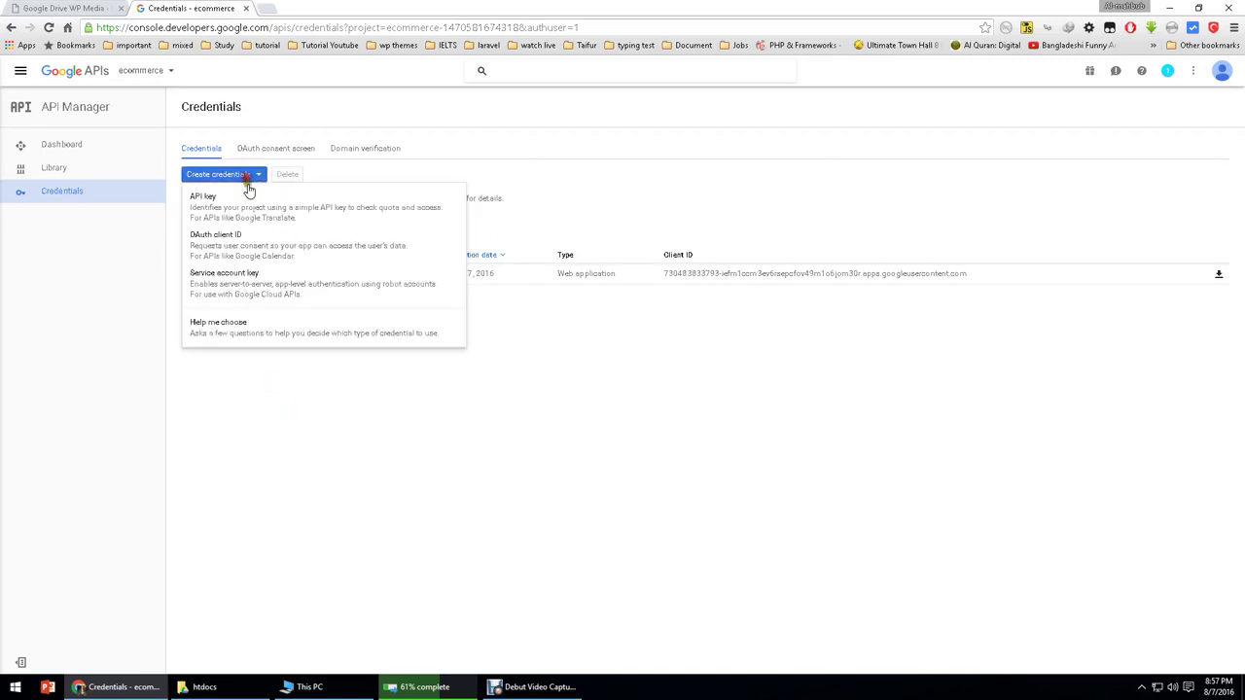
click(257, 283)
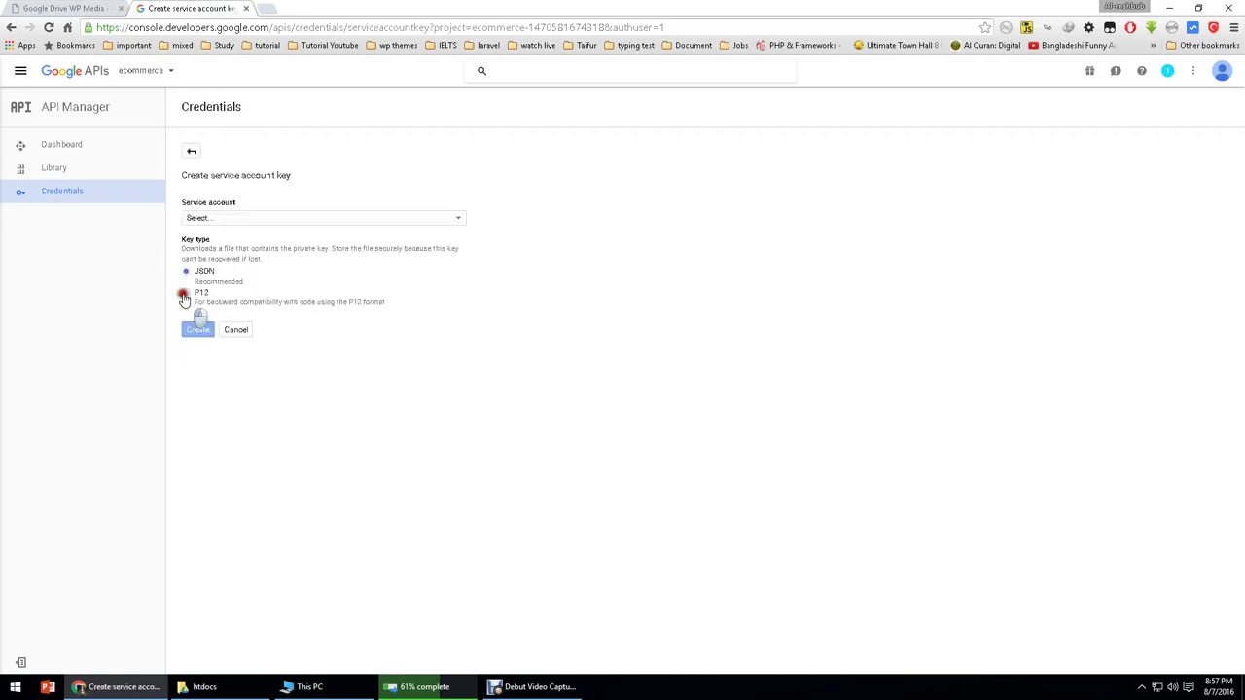
click(186, 293)
Step: Choose a new service account and name it ecommerce
click(258, 218)
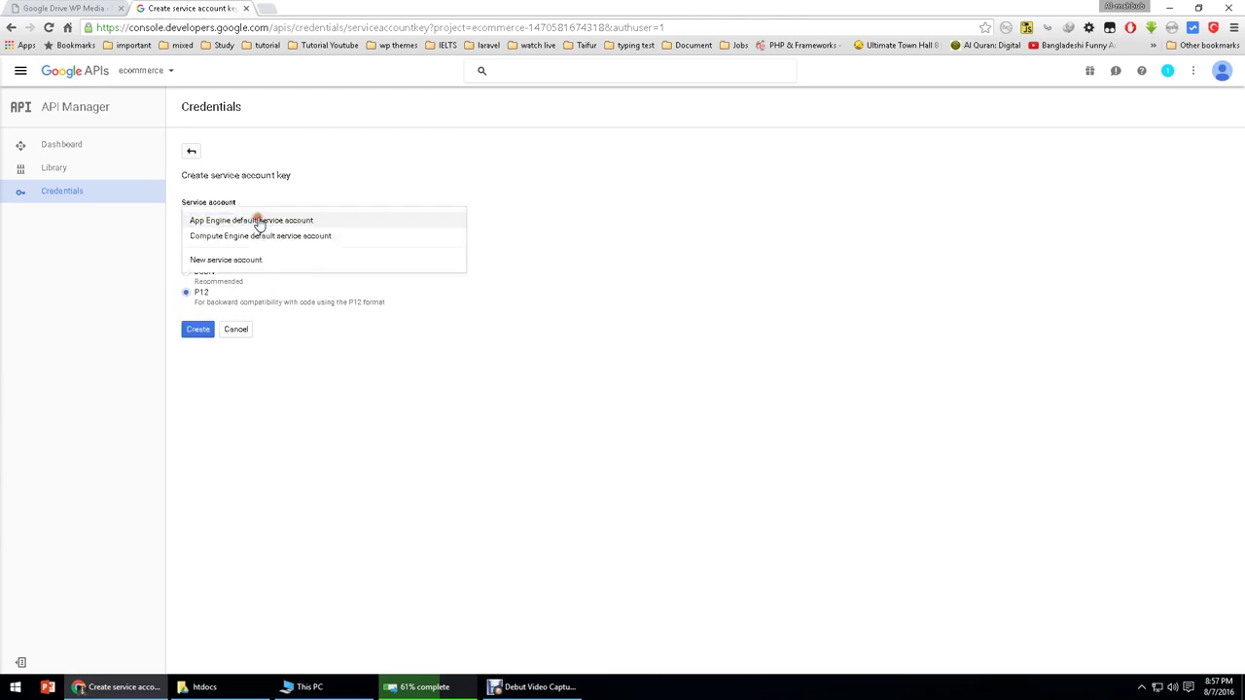
click(230, 258)
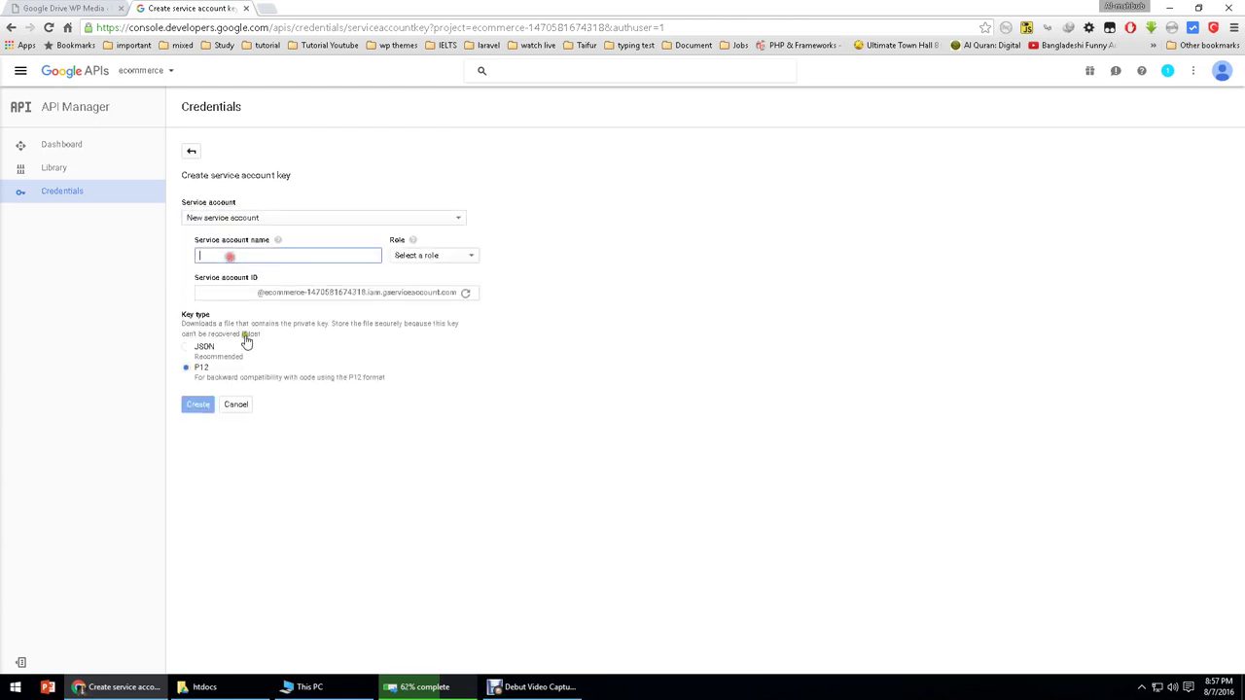
click(233, 290)
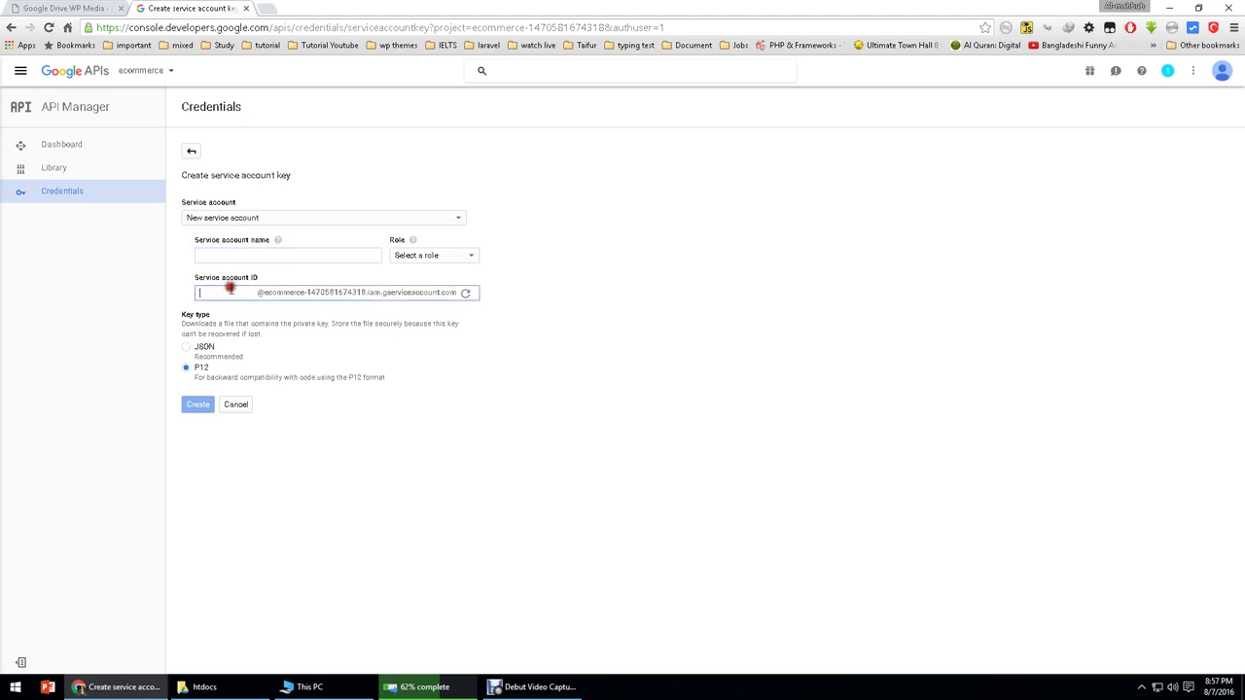
click(242, 262)
key(ctrl+v)
key(ctrl+a)
text(eco)
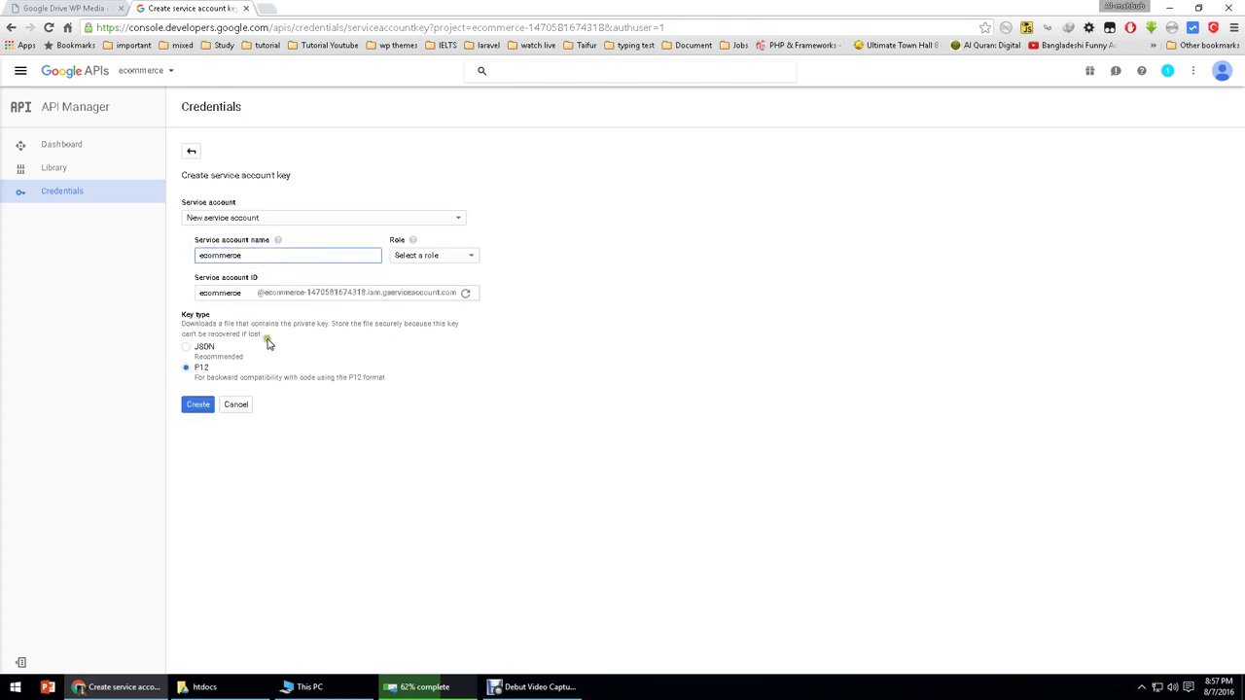
Step: Create the P12 key without a role and dismiss the private key notice
click(458, 256)
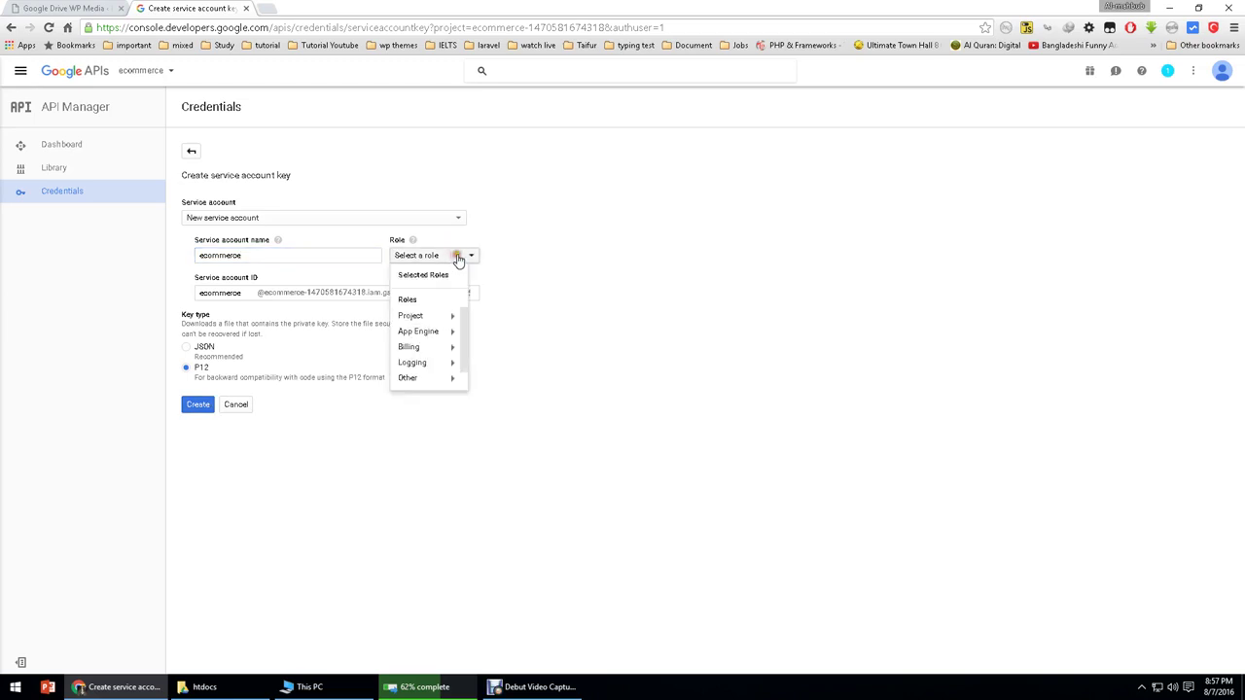
click(457, 255)
click(197, 404)
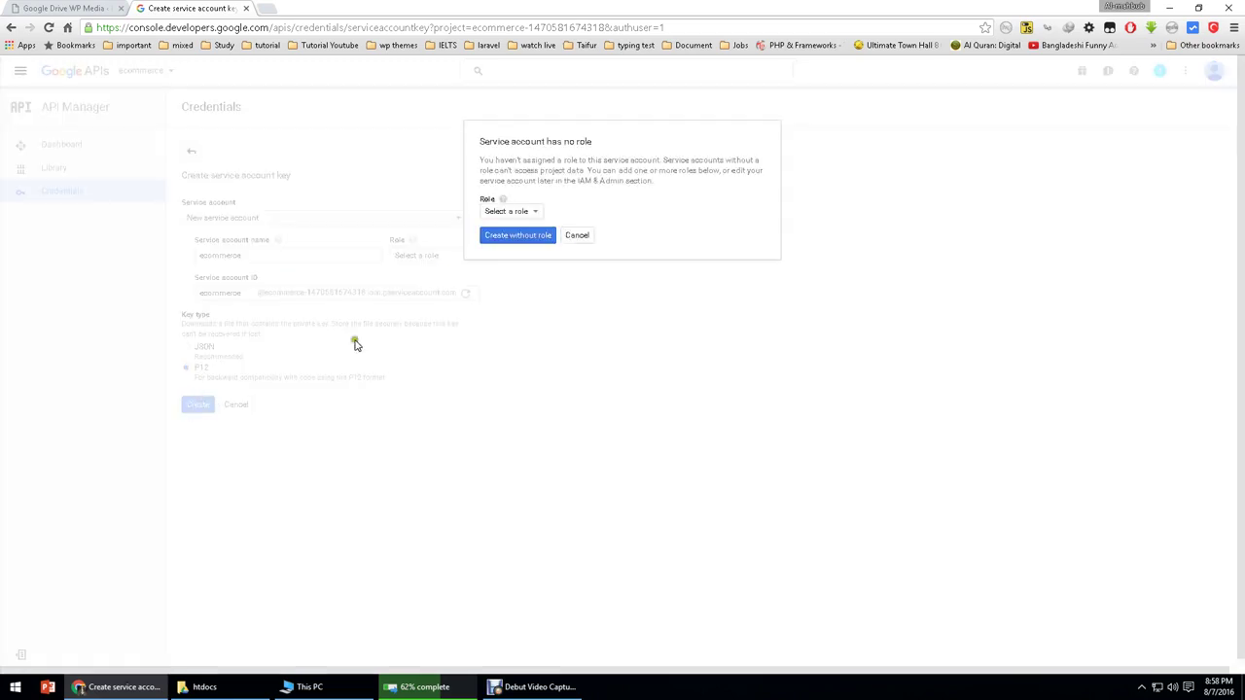
click(514, 214)
click(606, 202)
click(512, 236)
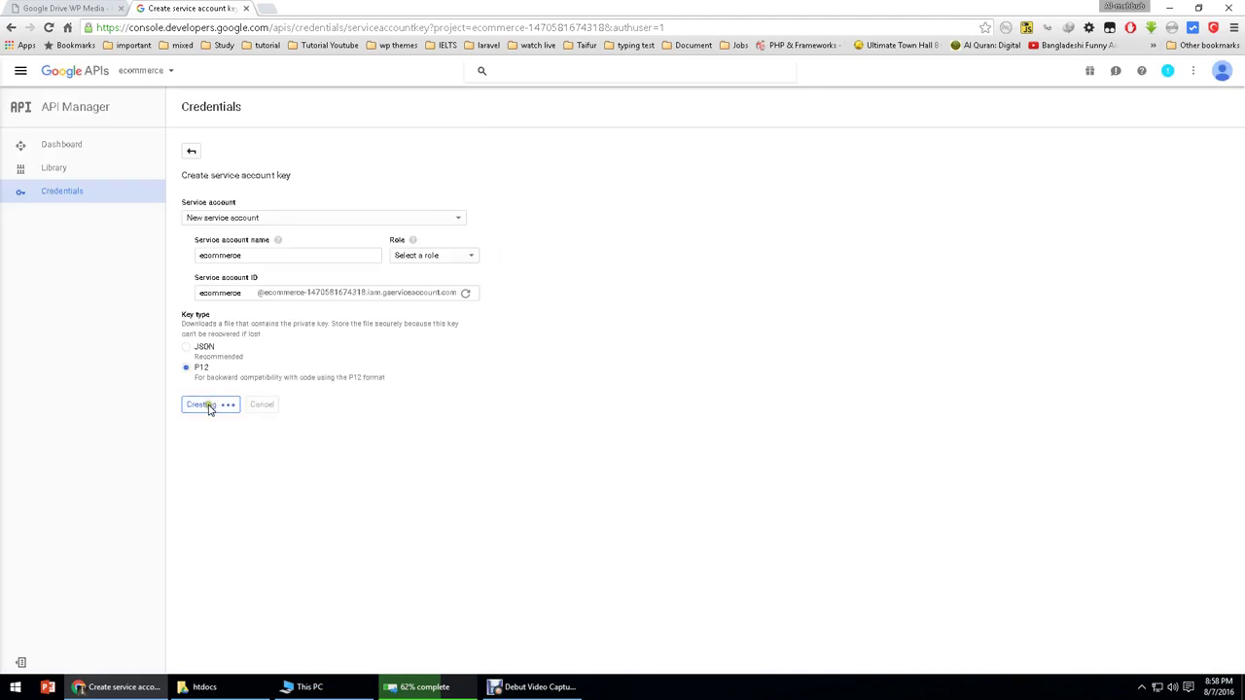
click(498, 255)
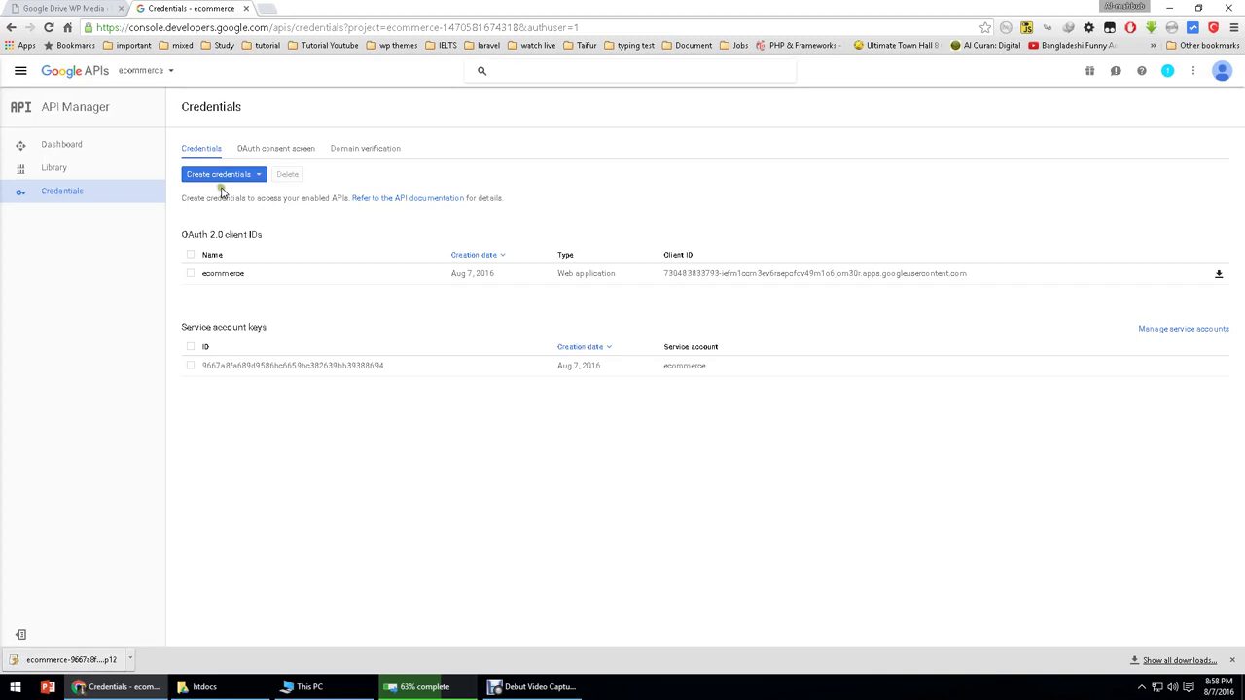
Step: In Manage service accounts, tick the ecommerce account and select its service account ID
click(1174, 328)
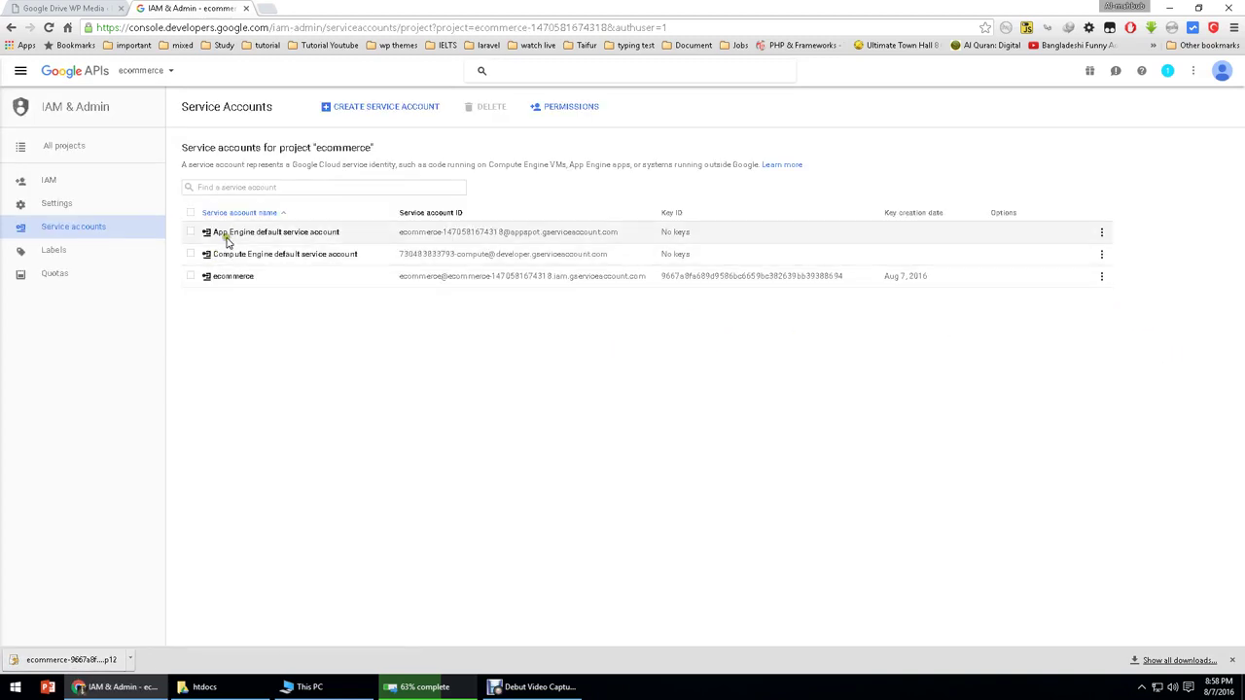
click(190, 276)
click(189, 277)
click(189, 277)
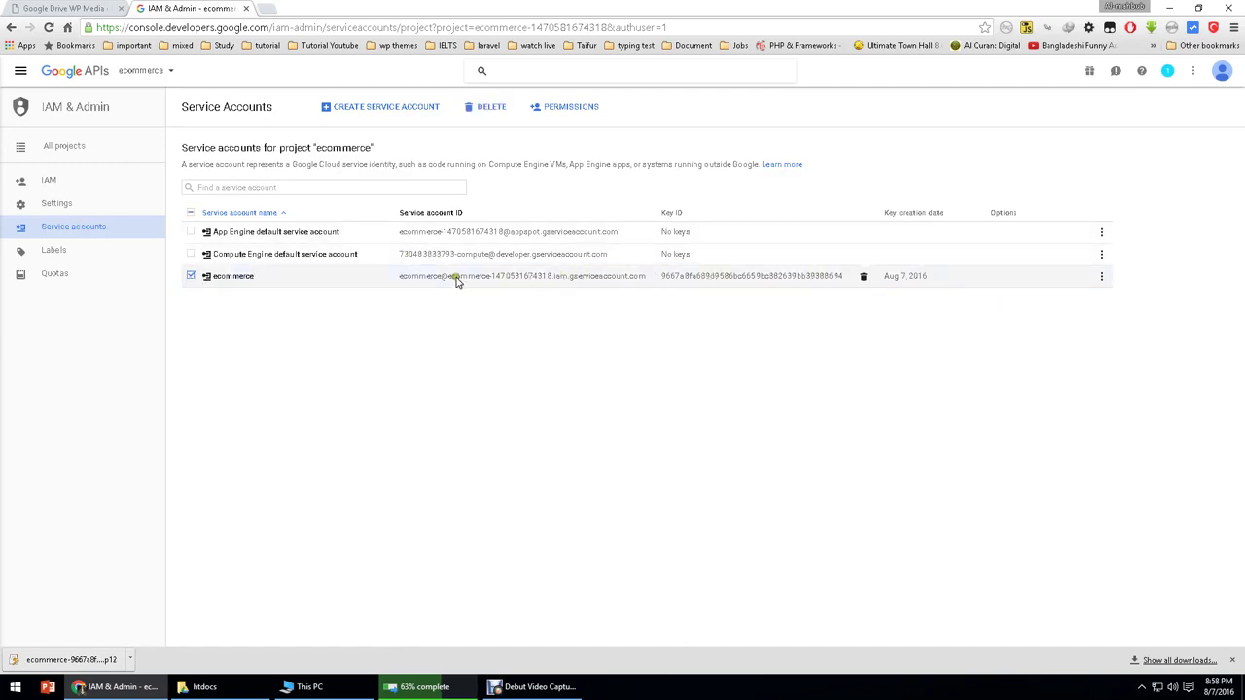
drag(396, 281, 645, 283)
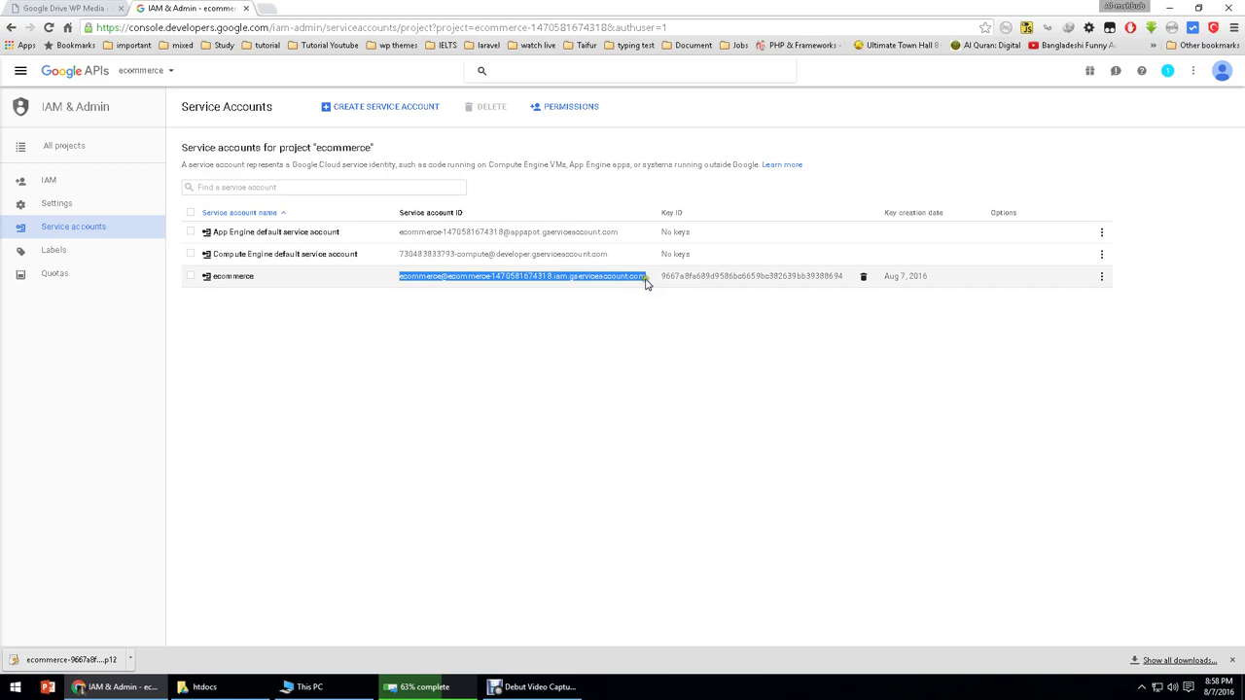
Step: Paste the ecommerce service account ID into the plugin's Service Account Name field
key(ctrl+shift+Tab)
click(280, 367)
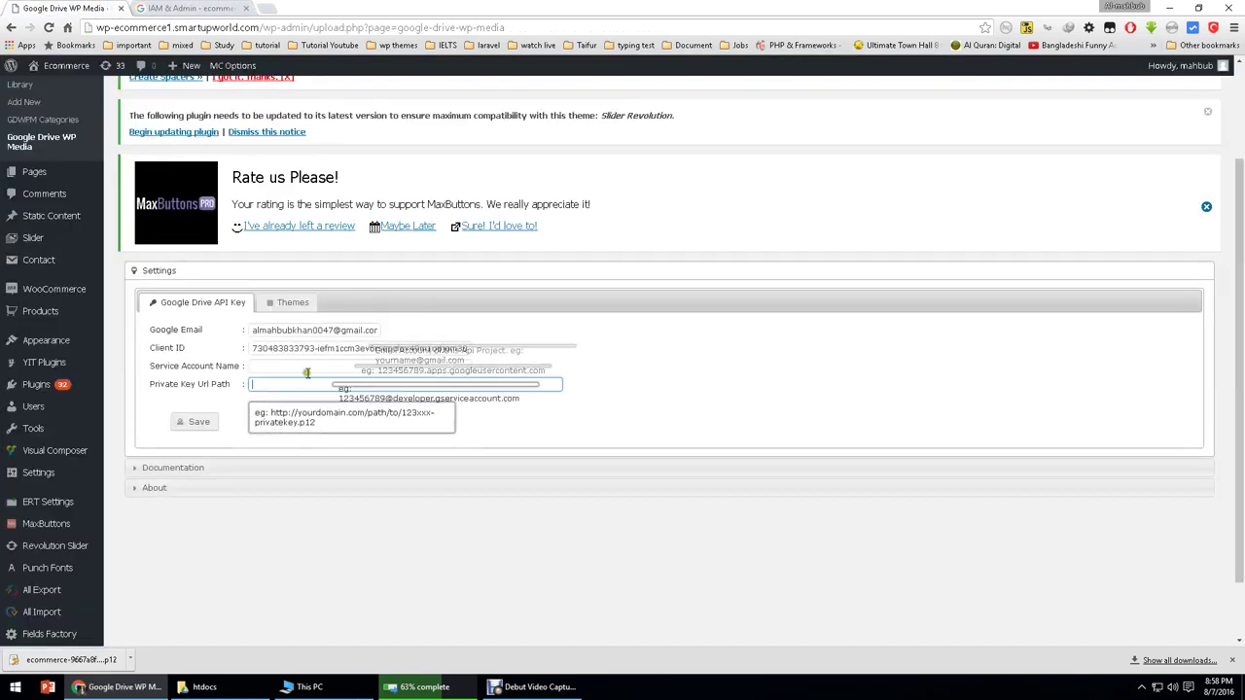
key(ctrl+v)
click(282, 385)
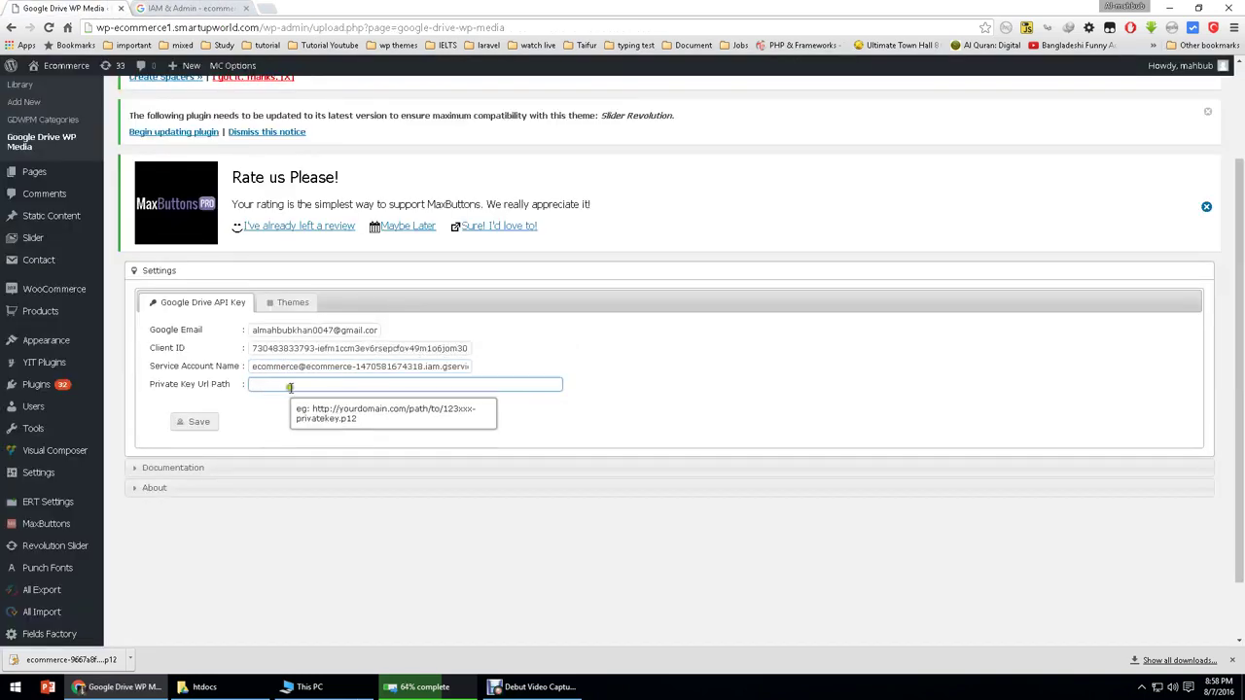
click(536, 689)
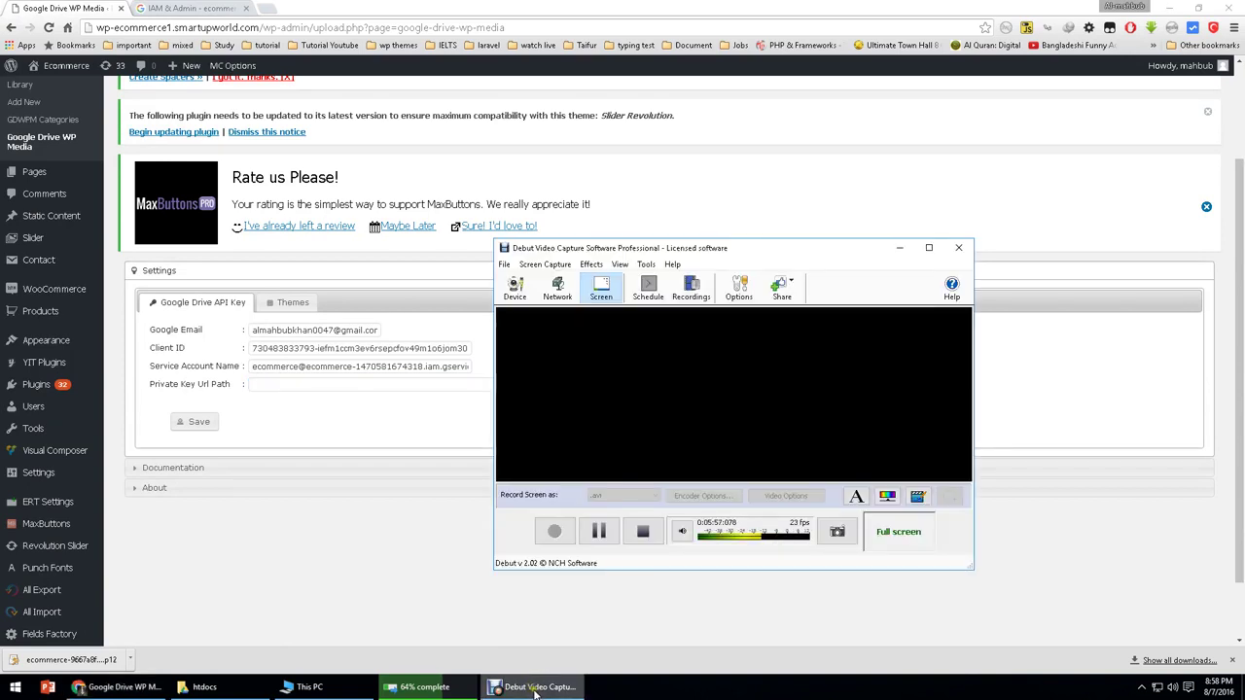
click(538, 688)
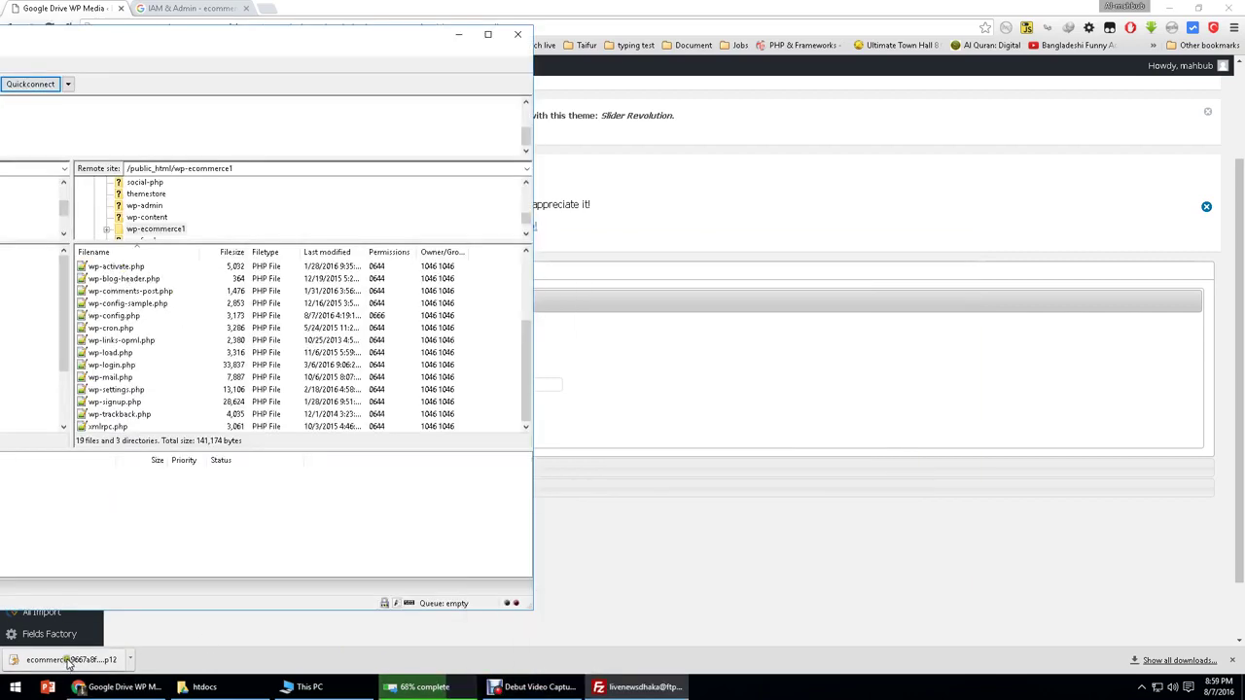
Step: Upload the downloaded P12 key to /public_html/wp-ecommerce1 and rename it ecommerce.p12
click(418, 687)
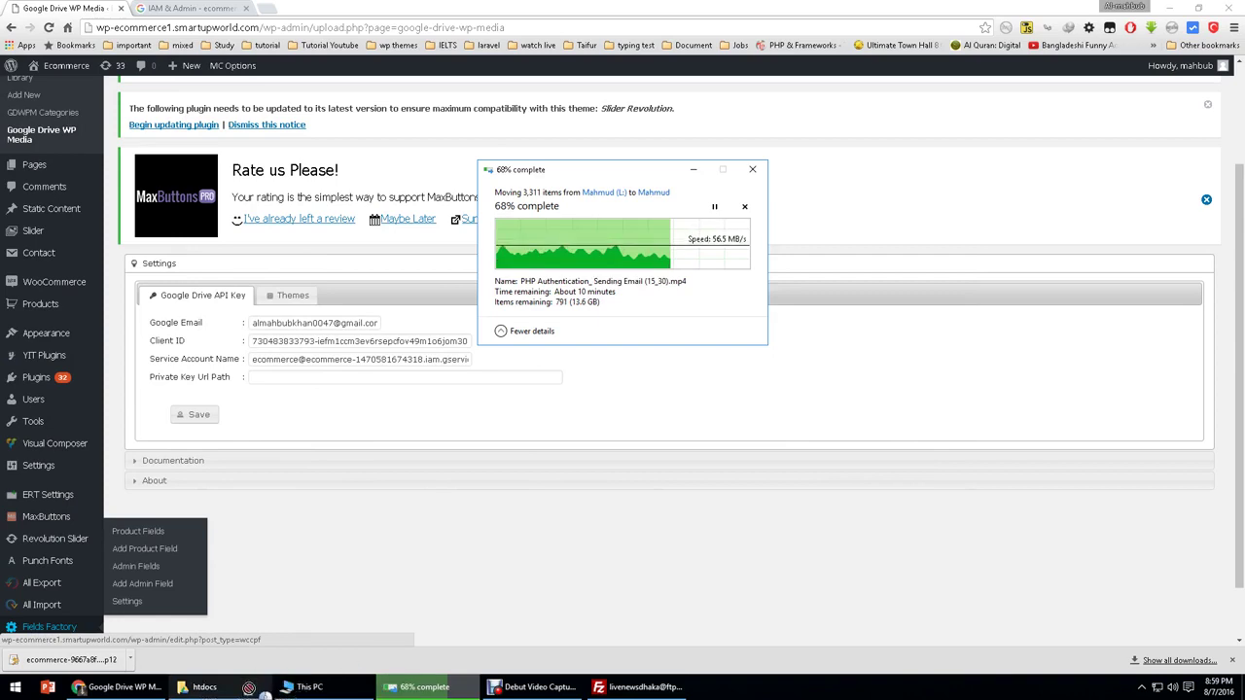
drag(249, 688, 507, 402)
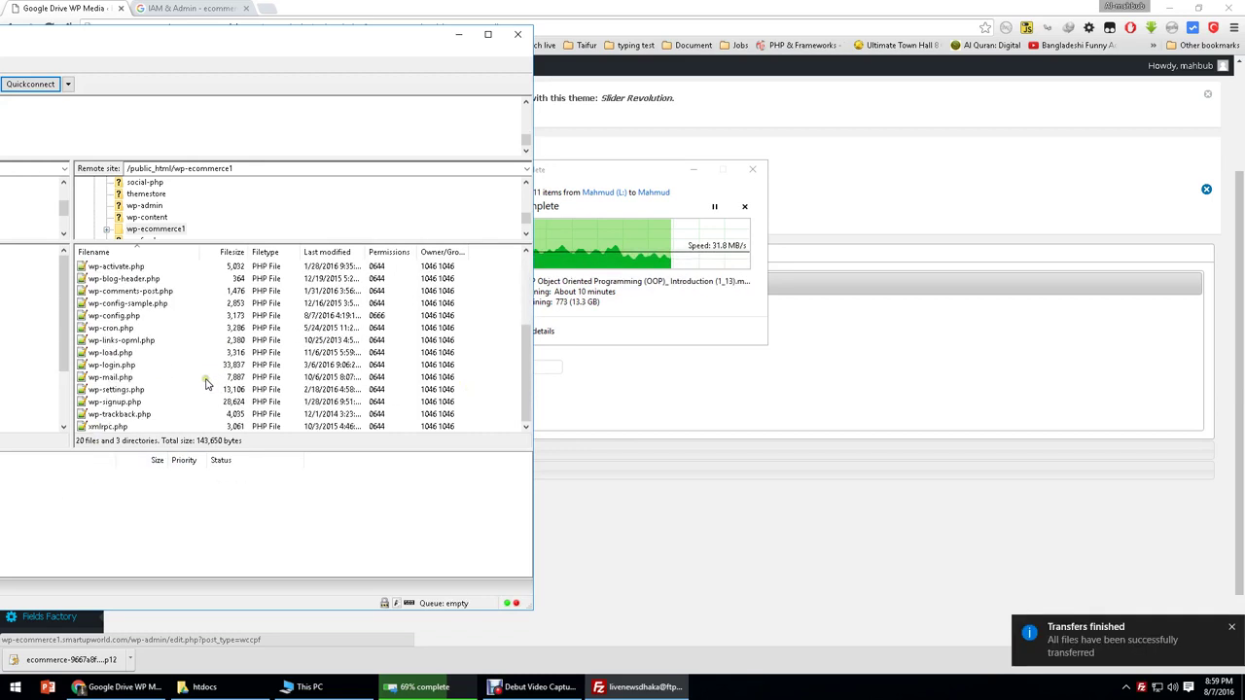
click(124, 328)
click(129, 329)
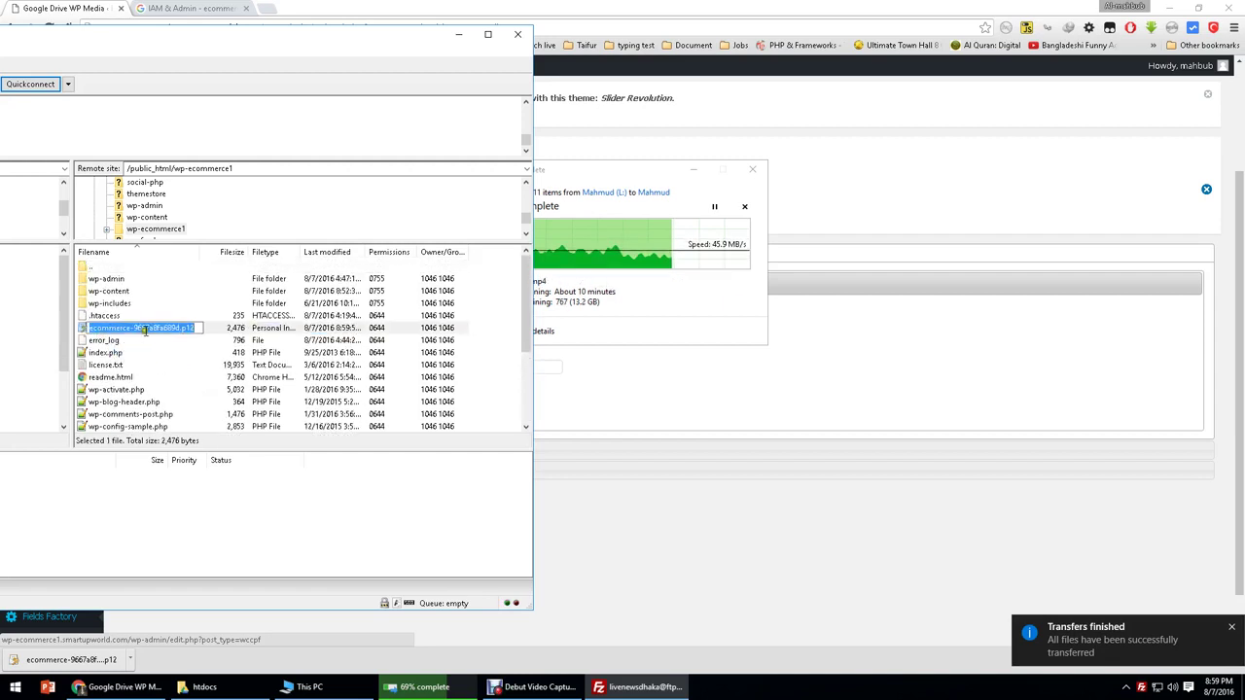
drag(134, 330, 33, 337)
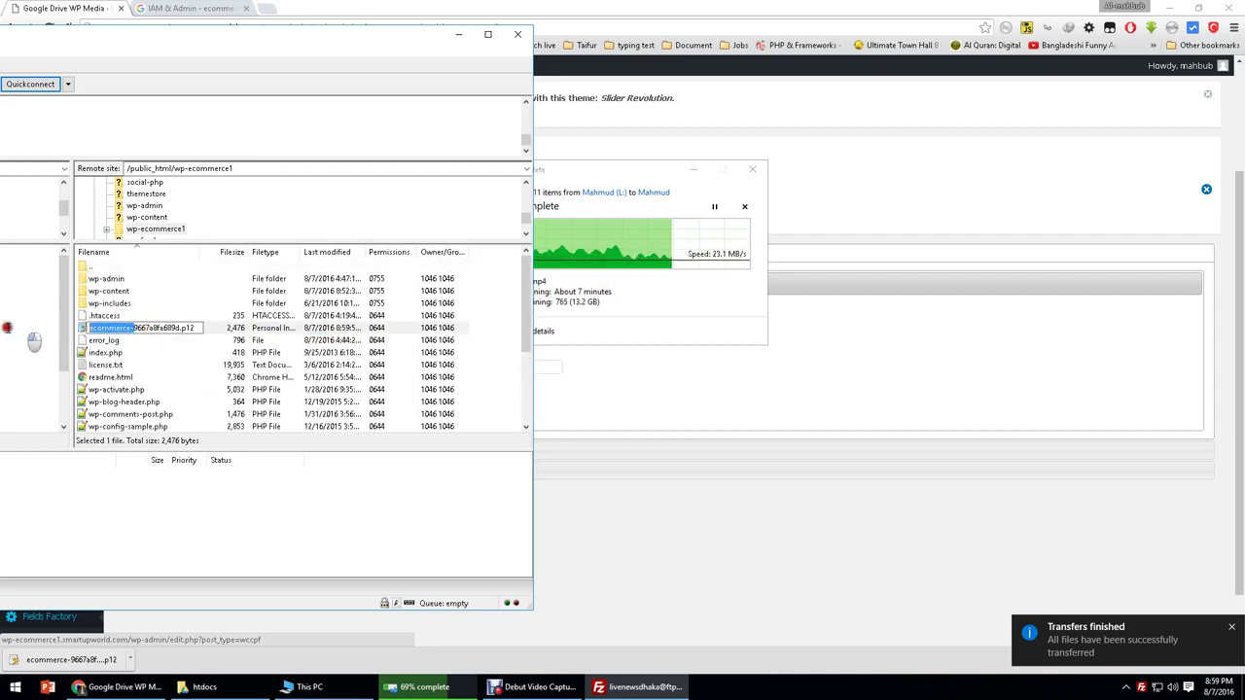
click(126, 330)
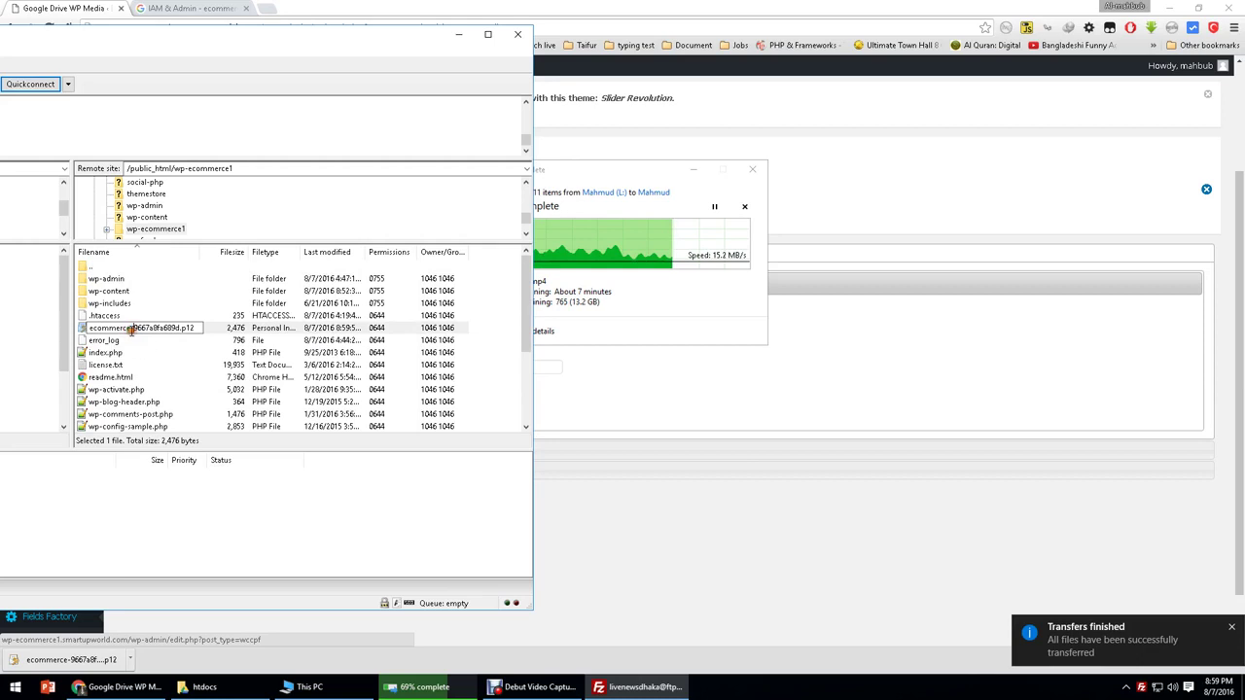
drag(131, 331, 182, 330)
key(BackSpace)
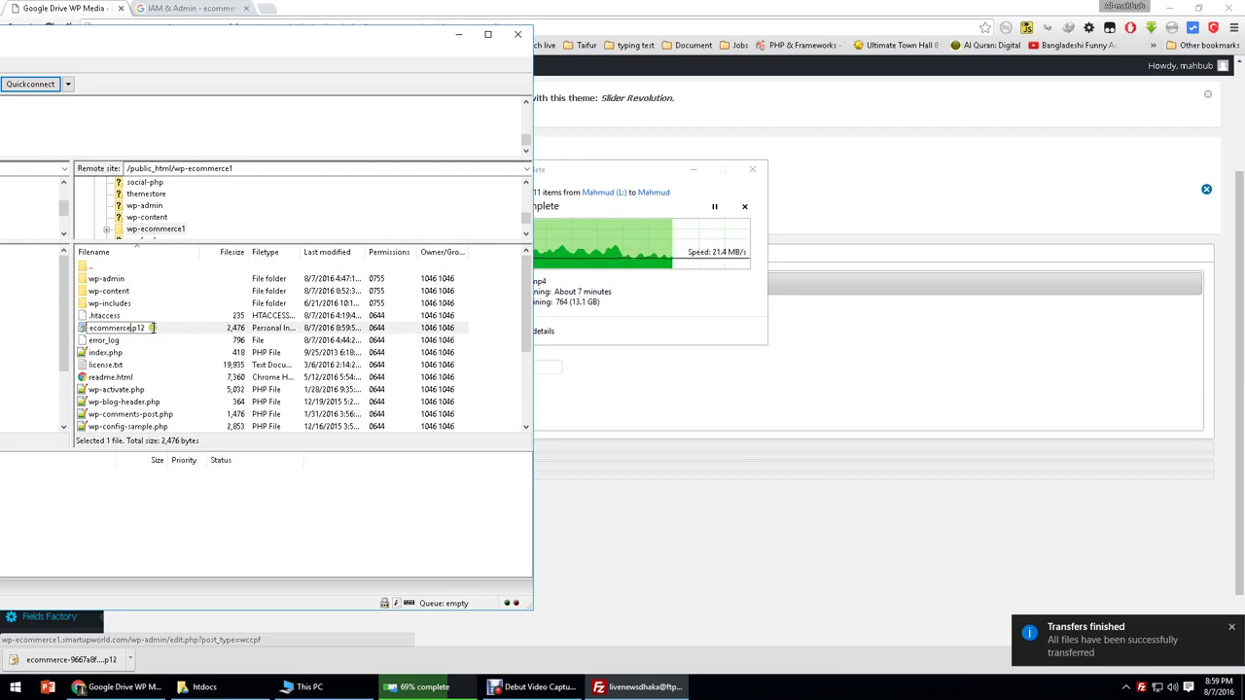
click(153, 352)
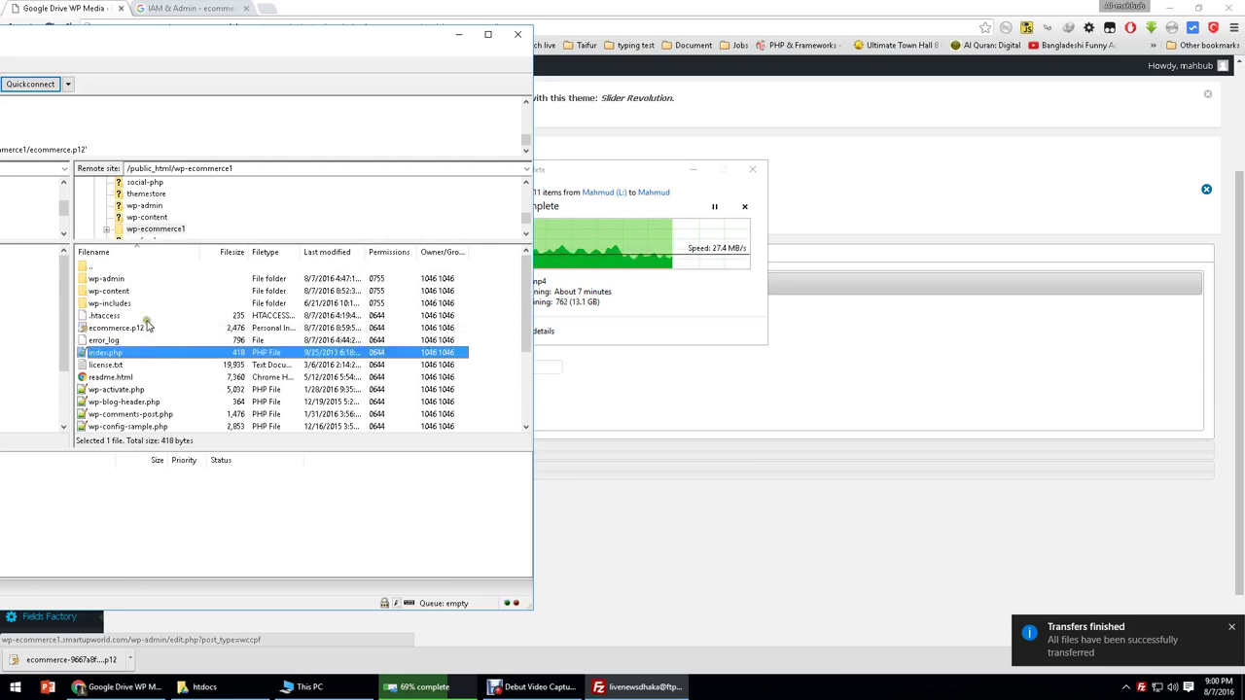
click(146, 328)
click(144, 330)
key(ctrl+c)
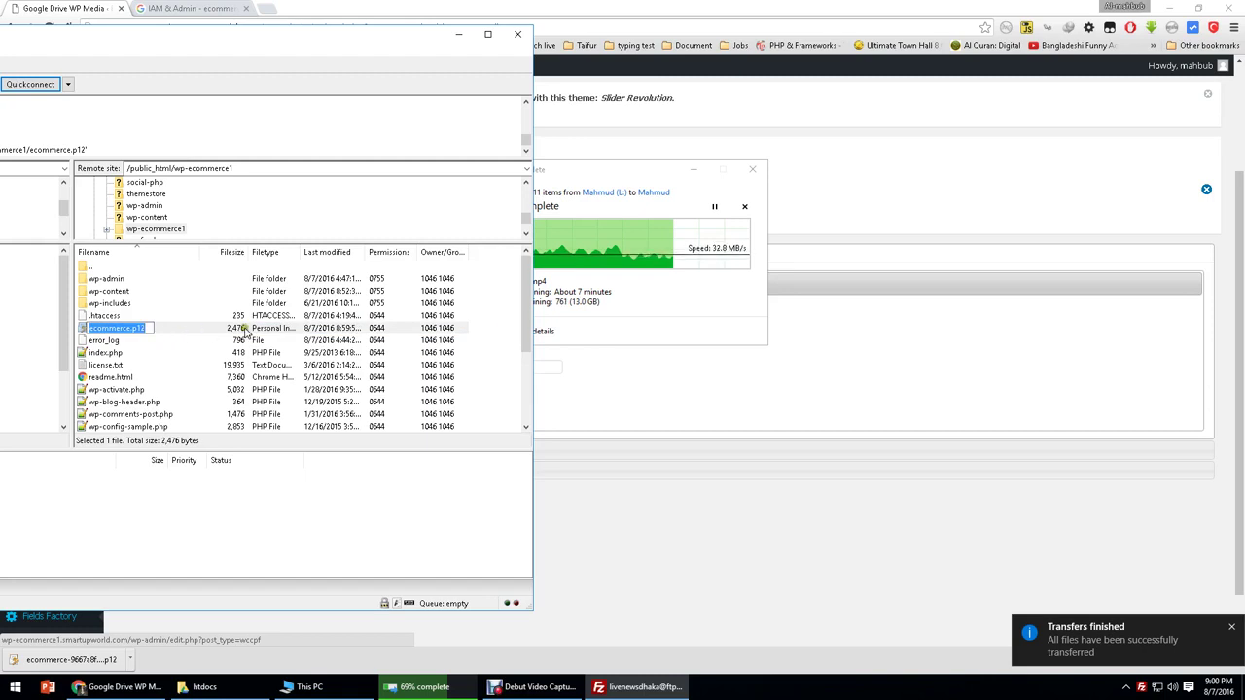
click(459, 34)
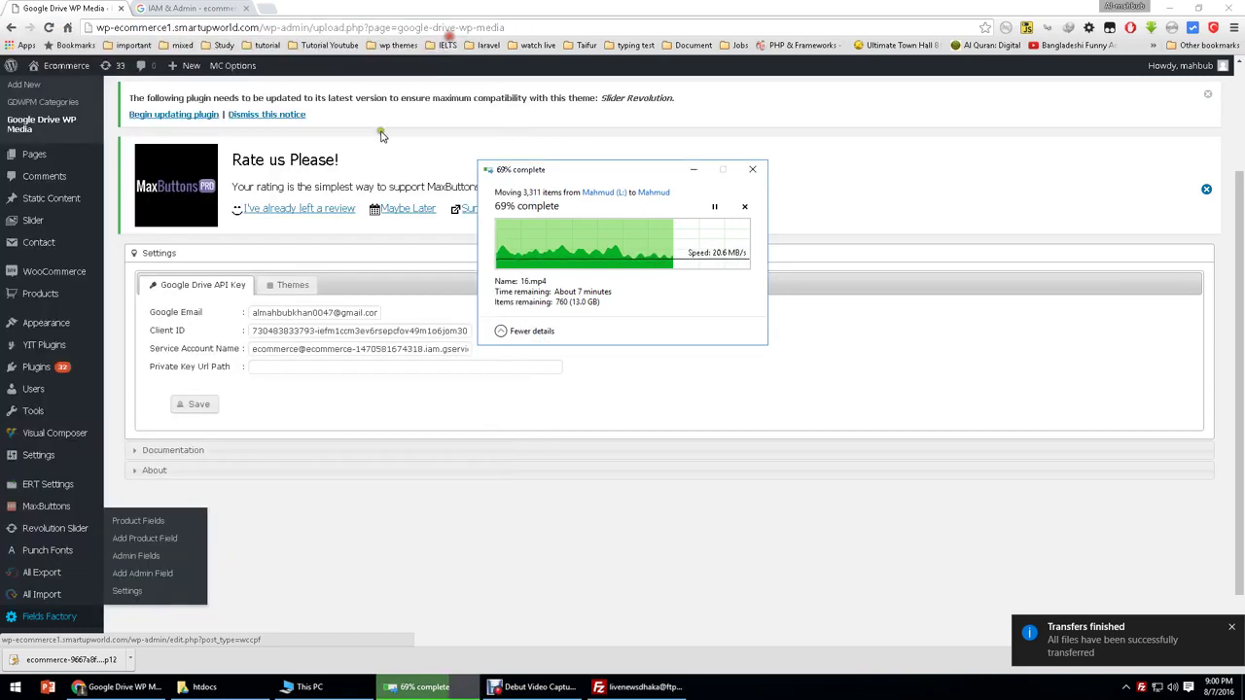
click(316, 367)
key(ctrl+v)
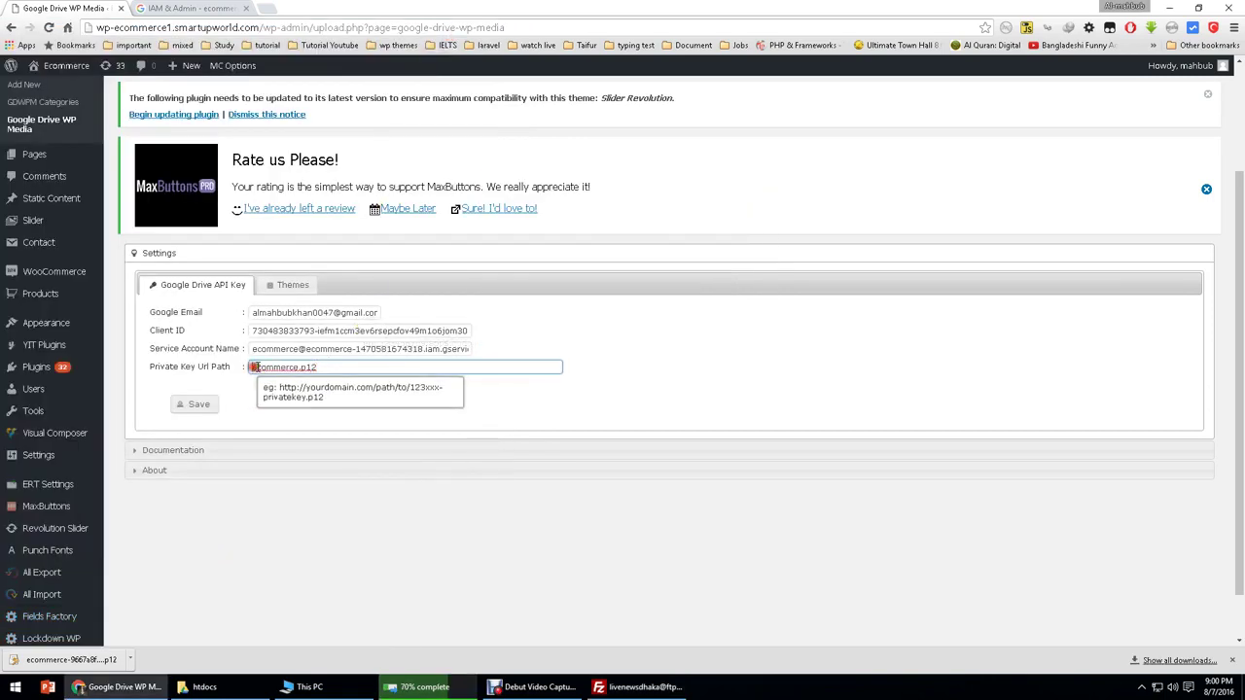
click(254, 367)
text(/)
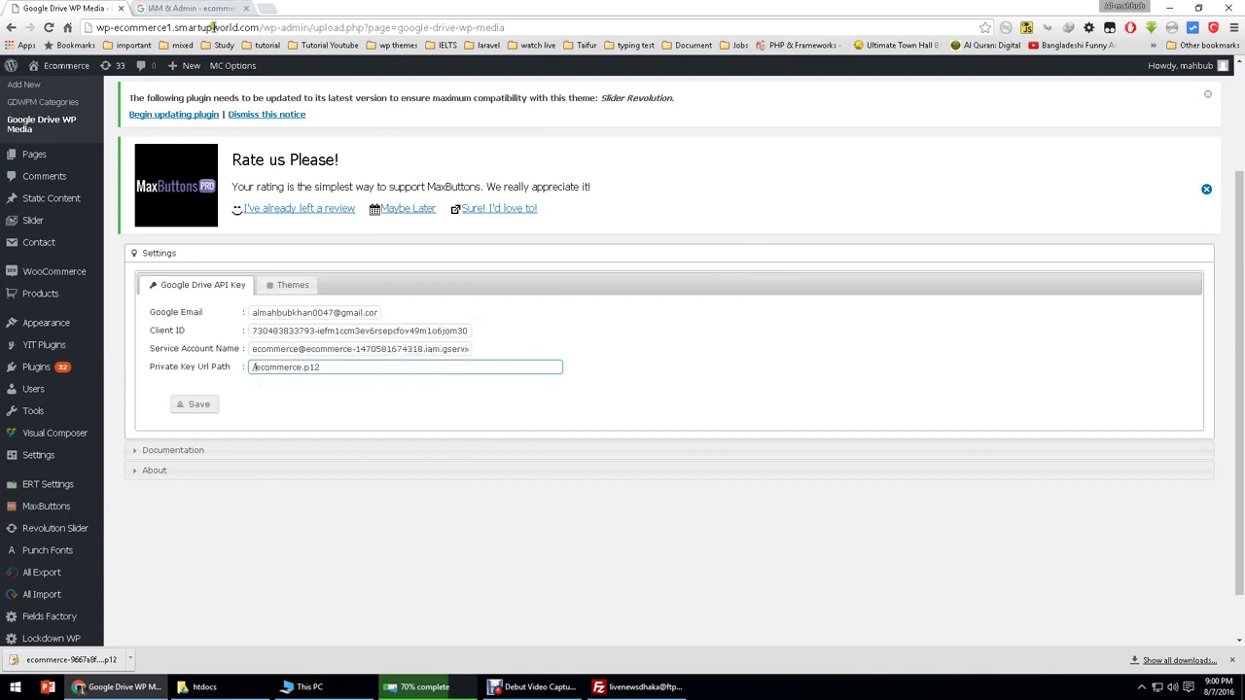
drag(264, 29, 84, 29)
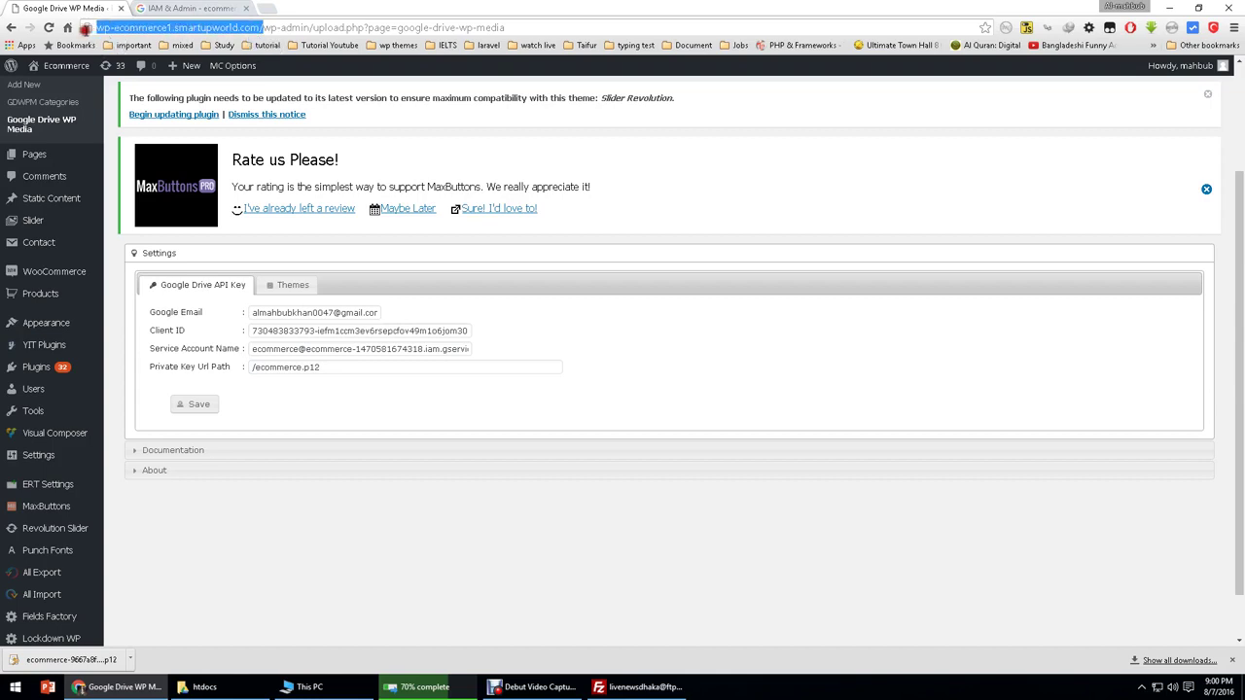
drag(234, 379, 247, 367)
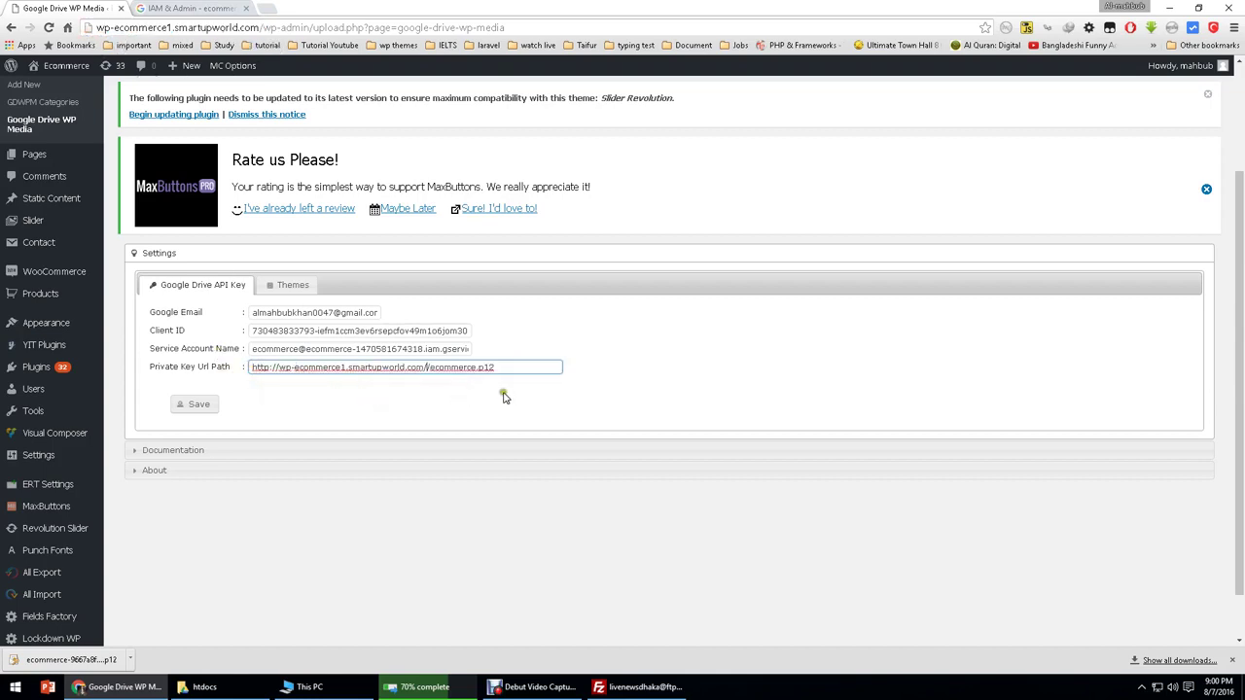
key(BackSpace)
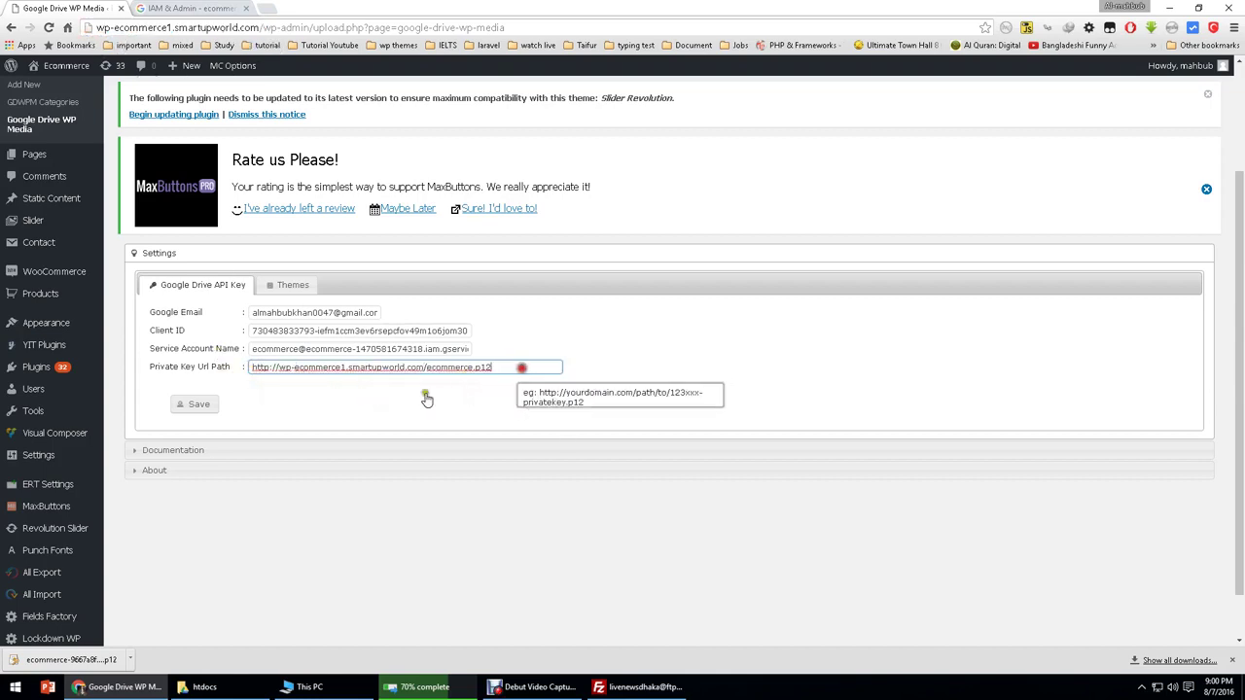
click(197, 409)
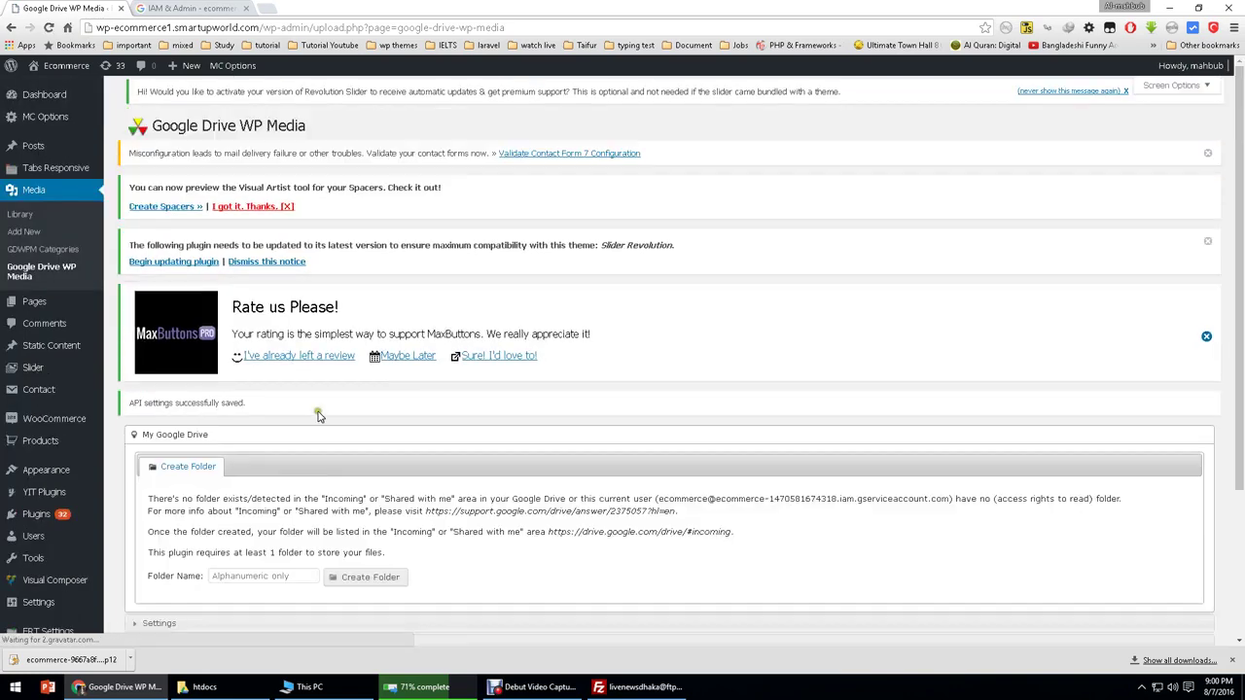
Step: Create a Google Drive folder named Ecommerce from the plugin page
scroll(320, 415, down, 3)
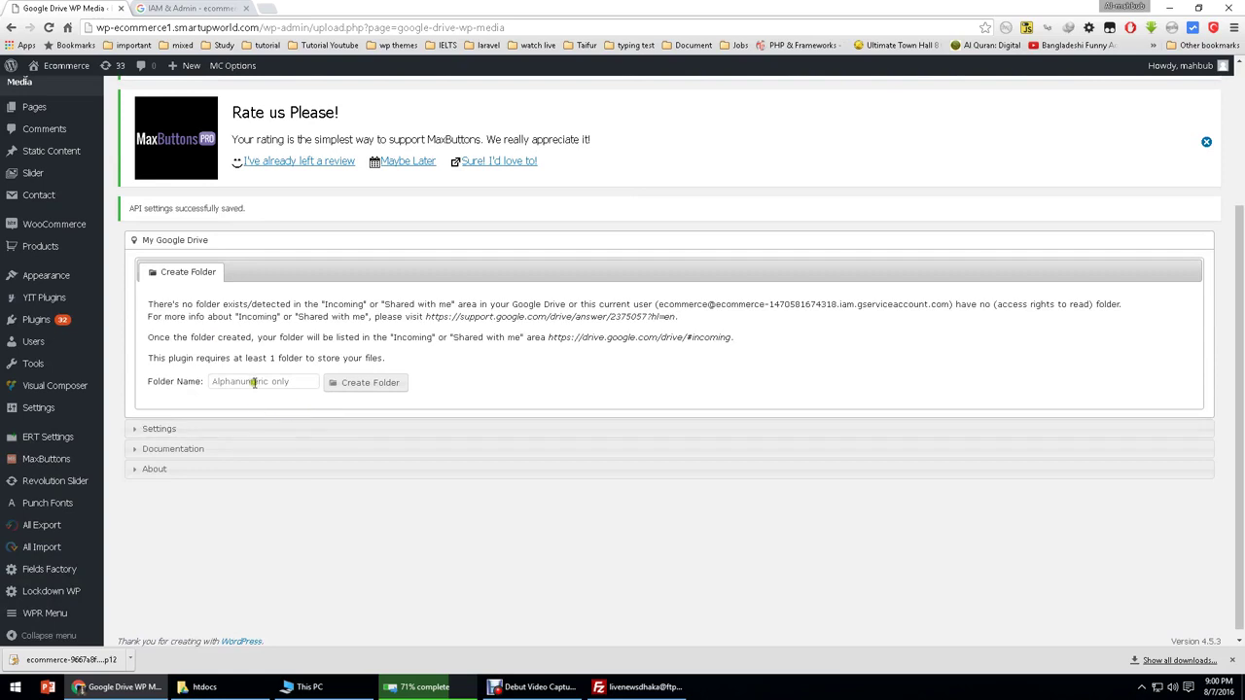
click(251, 382)
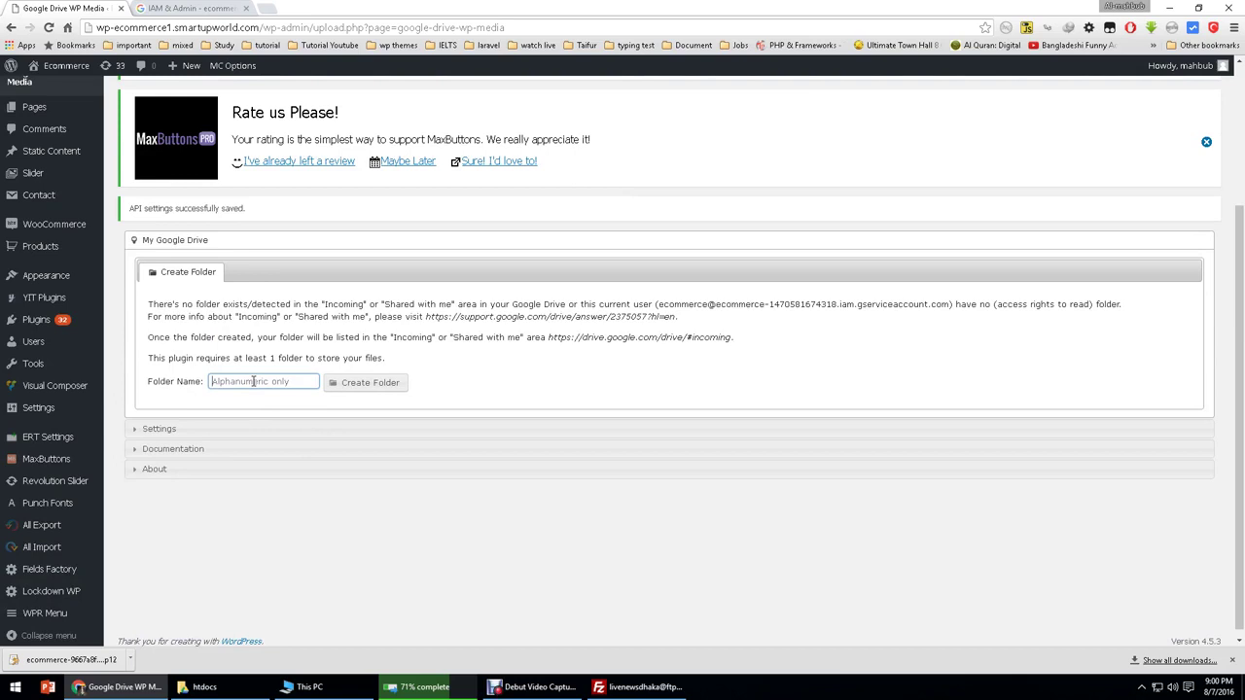
text(Ecommerce)
click(247, 358)
click(366, 389)
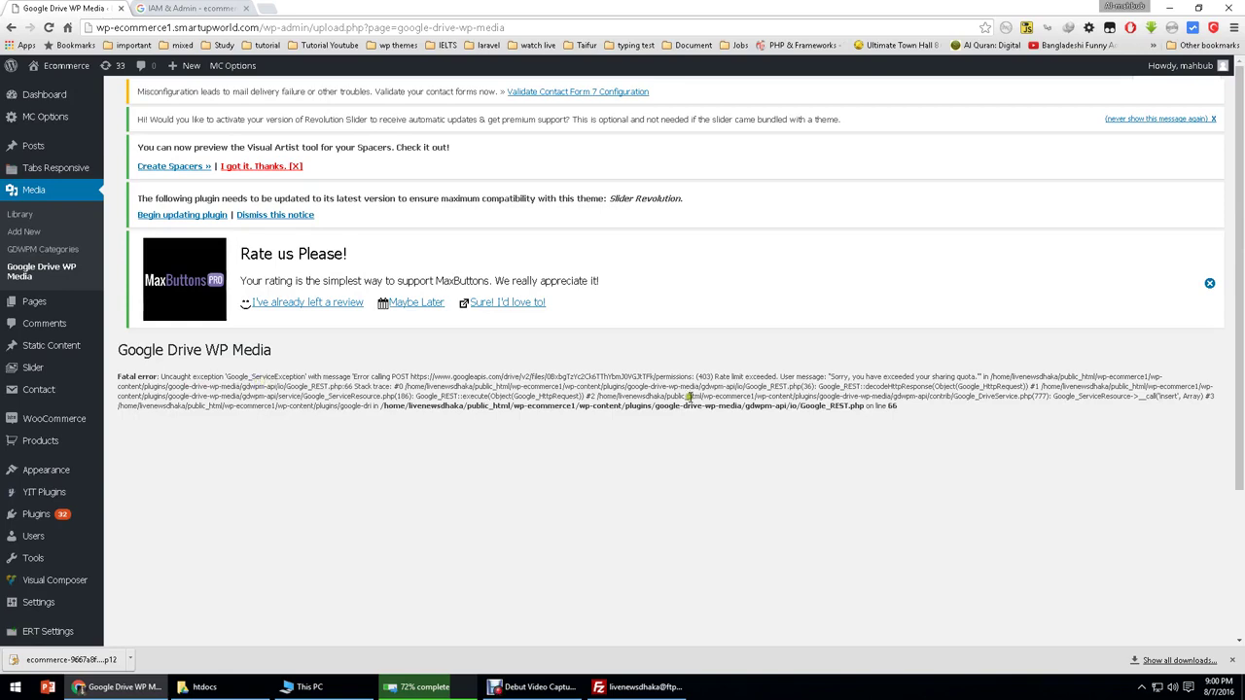
Step: Reload the plugin page and check the Ecommerce folder appears in the folder list
click(26, 276)
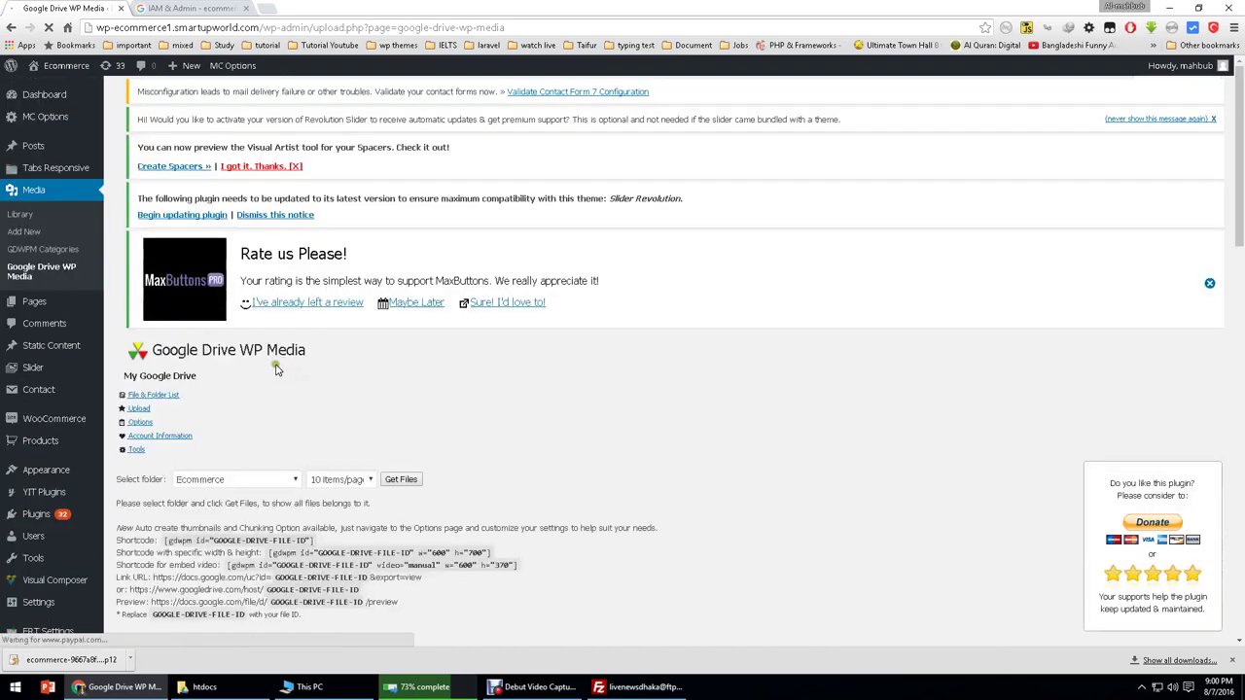
scroll(277, 375, down, 2)
click(277, 274)
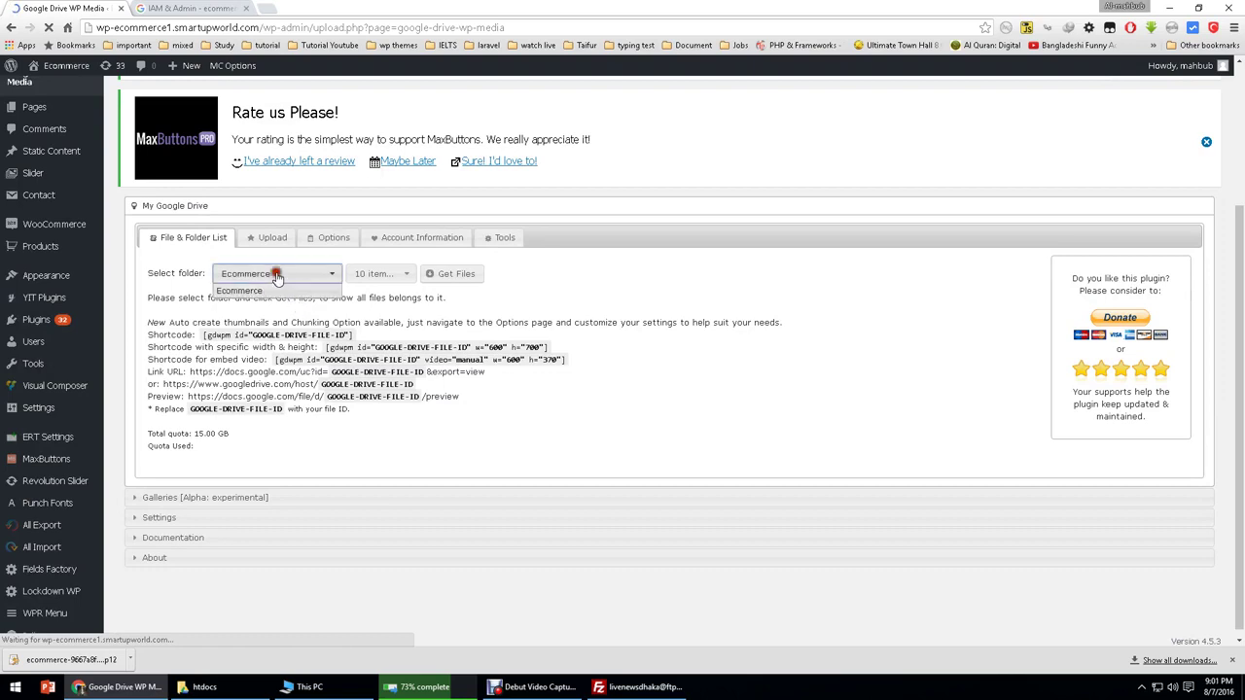
click(217, 9)
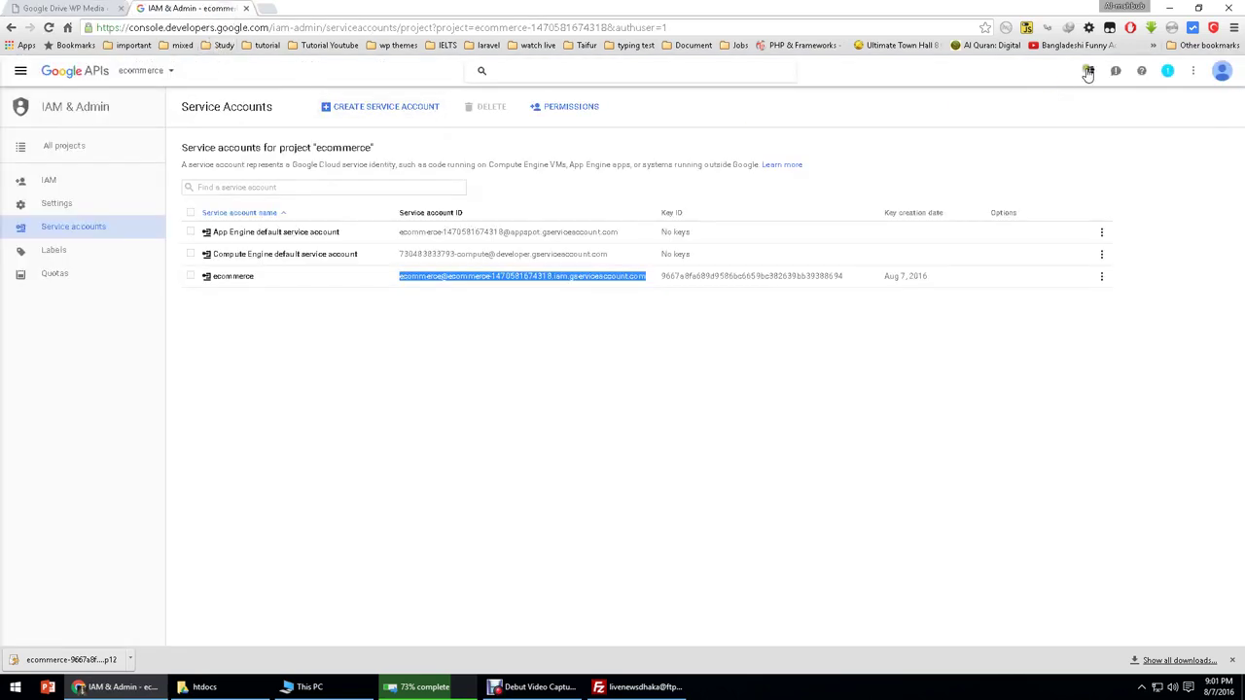
Step: Open the account's Google profile in a new tab and move that tab ahead of the console
click(1221, 72)
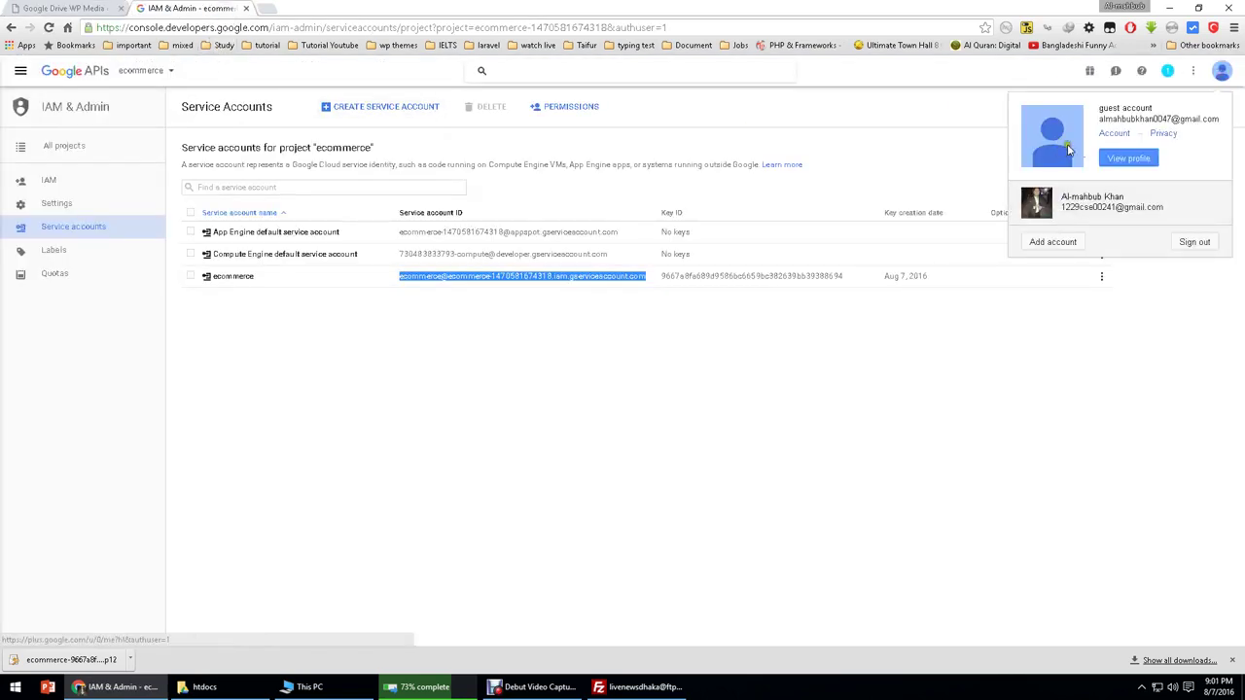
click(1222, 71)
click(1201, 74)
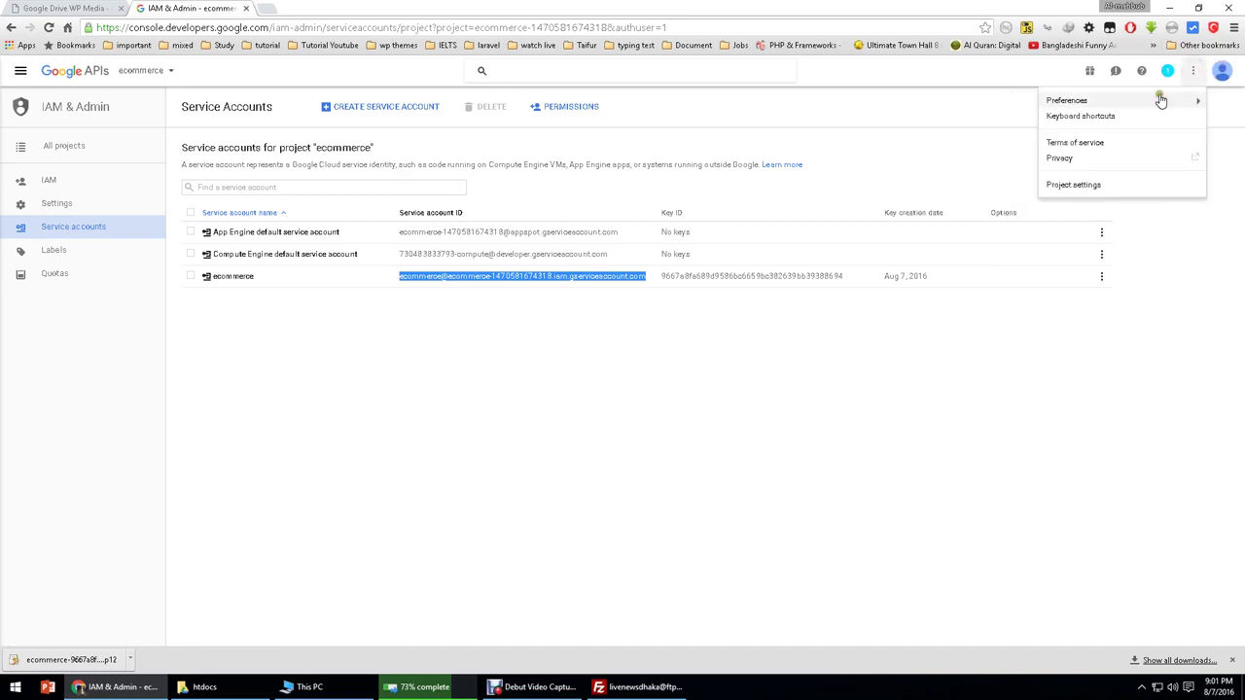
click(1218, 73)
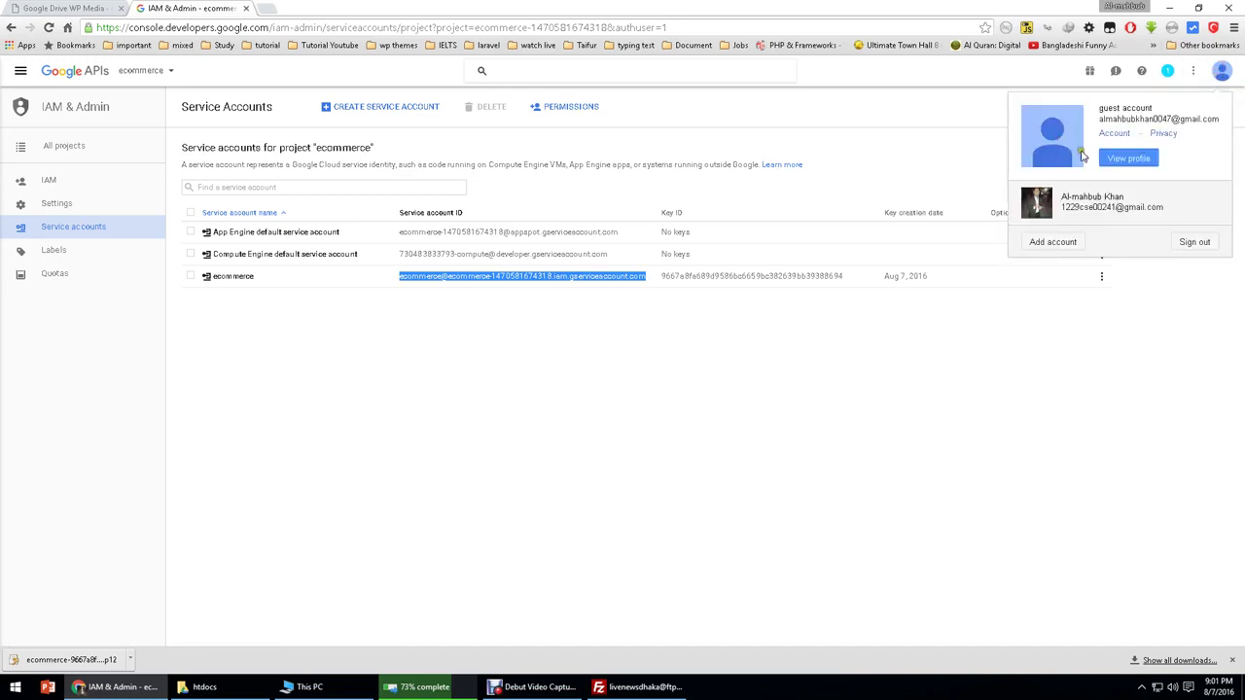
click(1129, 158)
click(202, 8)
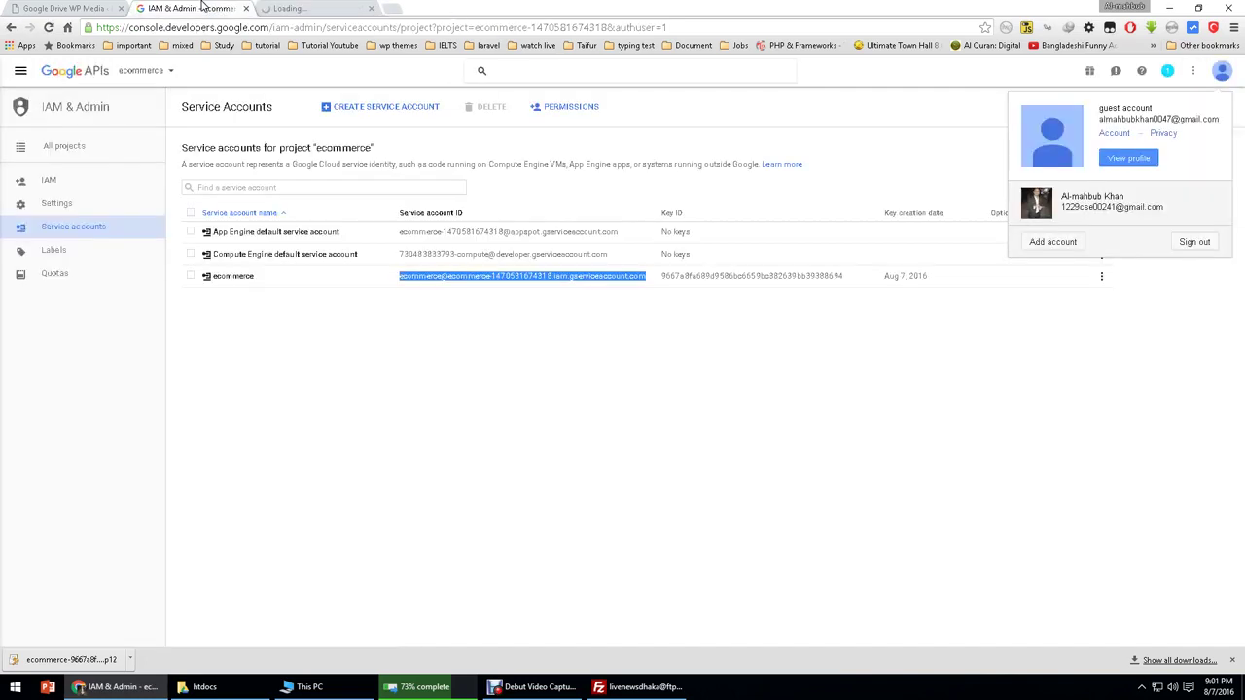
click(305, 11)
click(233, 8)
drag(286, 10, 232, 8)
Step: Open and close the Google account switcher on the profile setup page
click(536, 79)
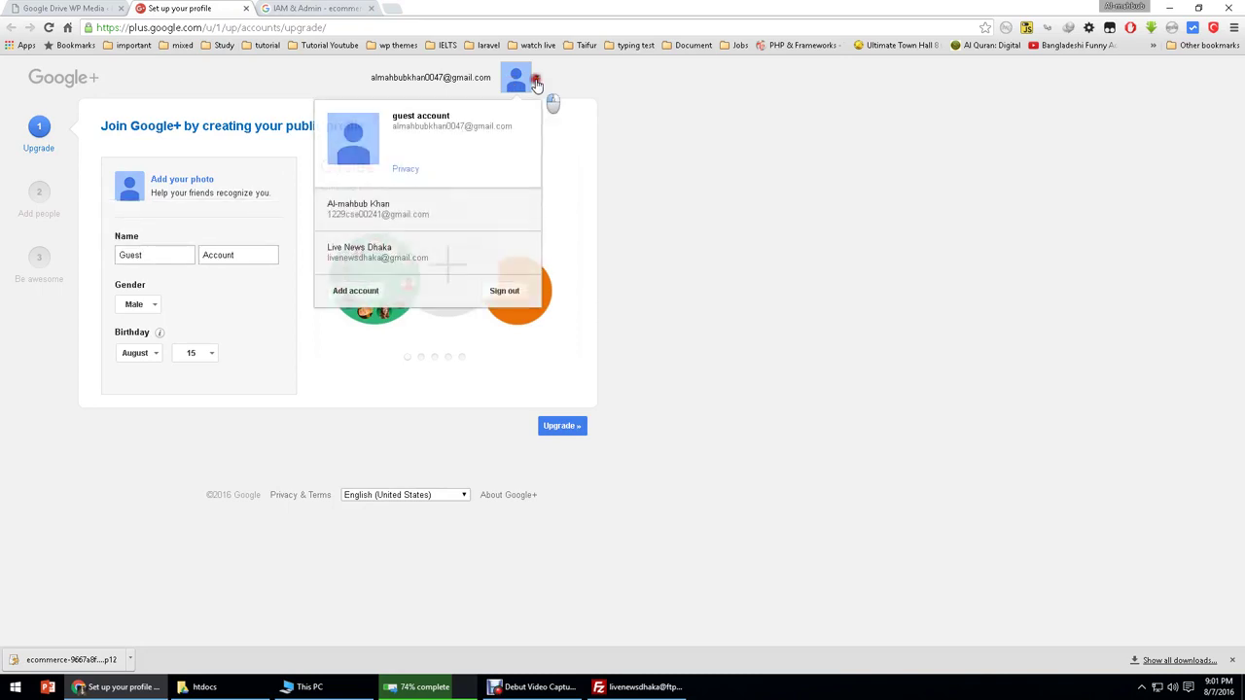
click(384, 97)
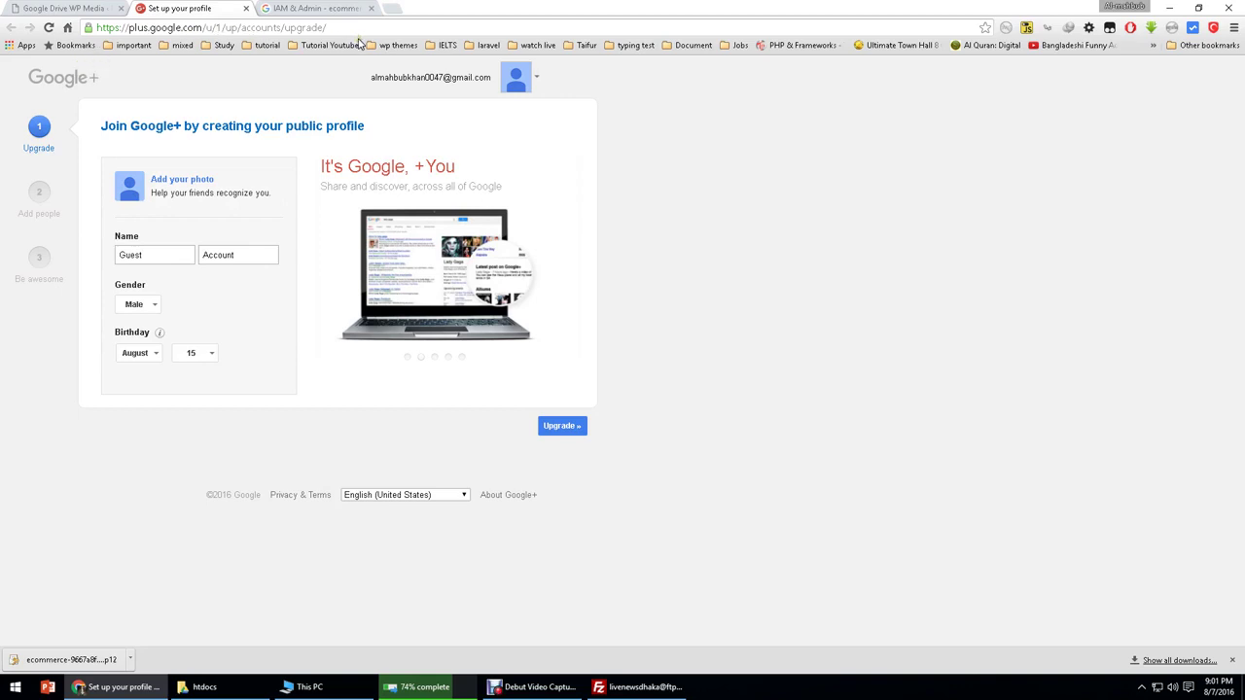
click(426, 83)
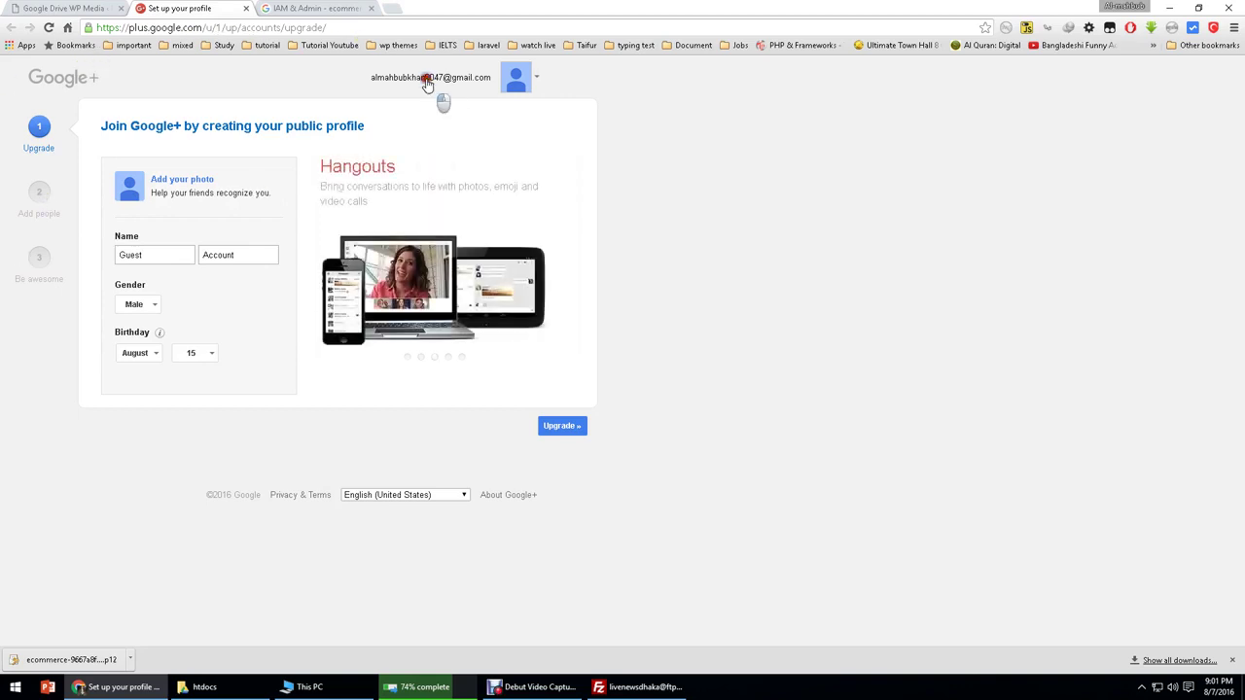
Step: Return to Google Drive WP Media and look over the folder and items-per-page lists
click(94, 9)
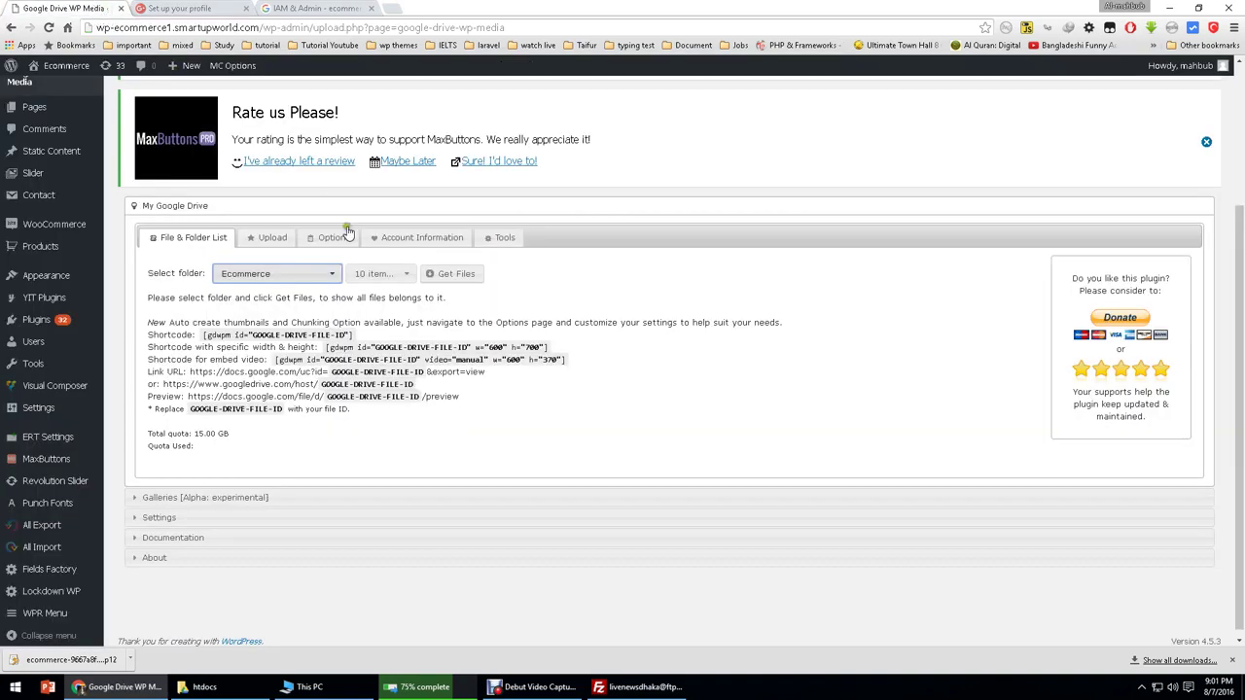
click(284, 273)
click(393, 277)
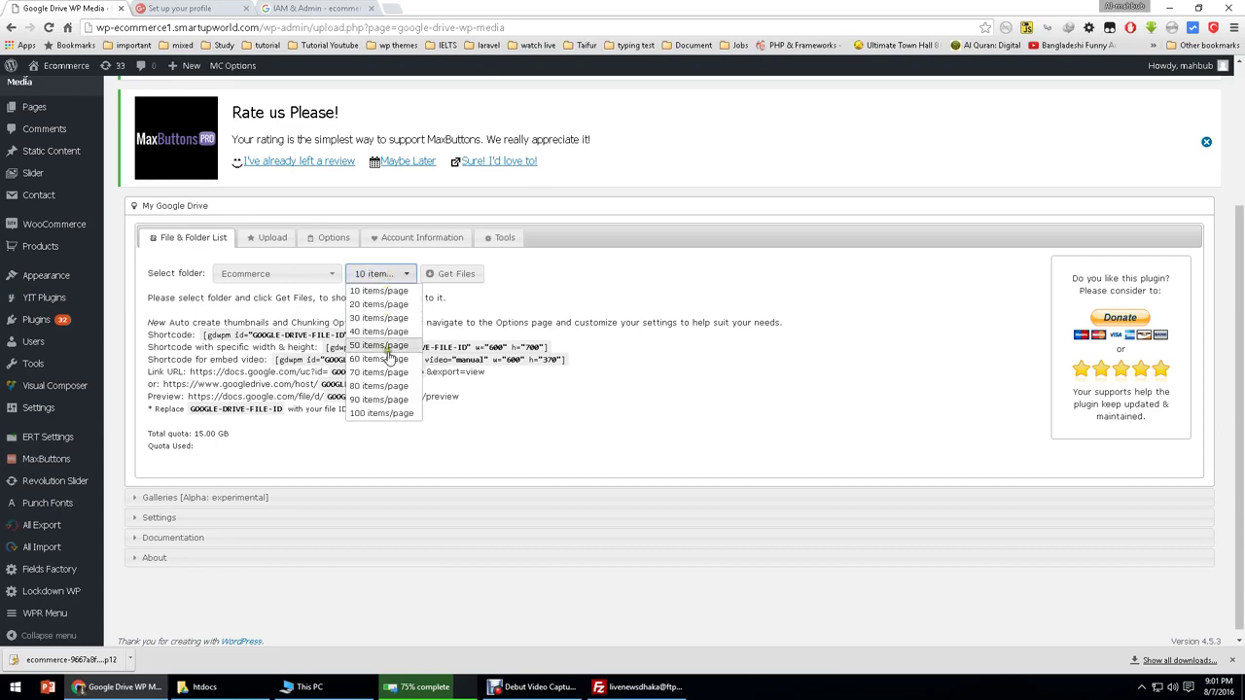
click(292, 449)
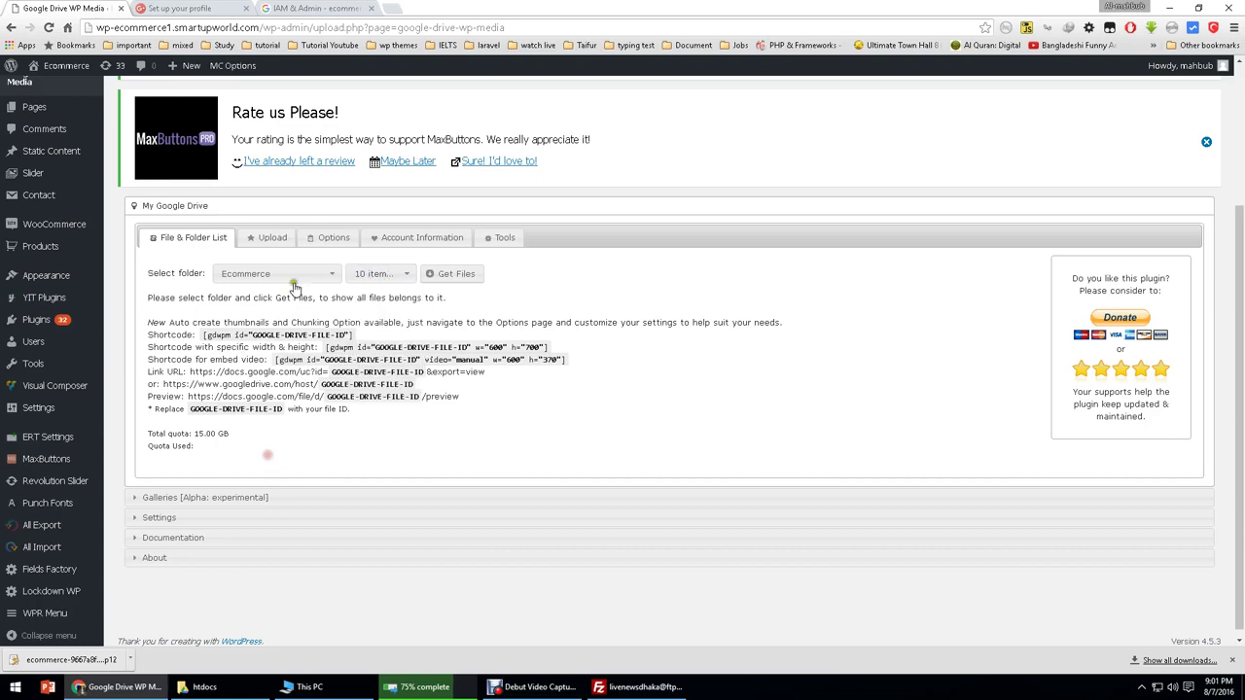
Step: Upload Untitled 3.jpg from Pictures > Debut to the Ecommerce Google Drive folder
click(265, 239)
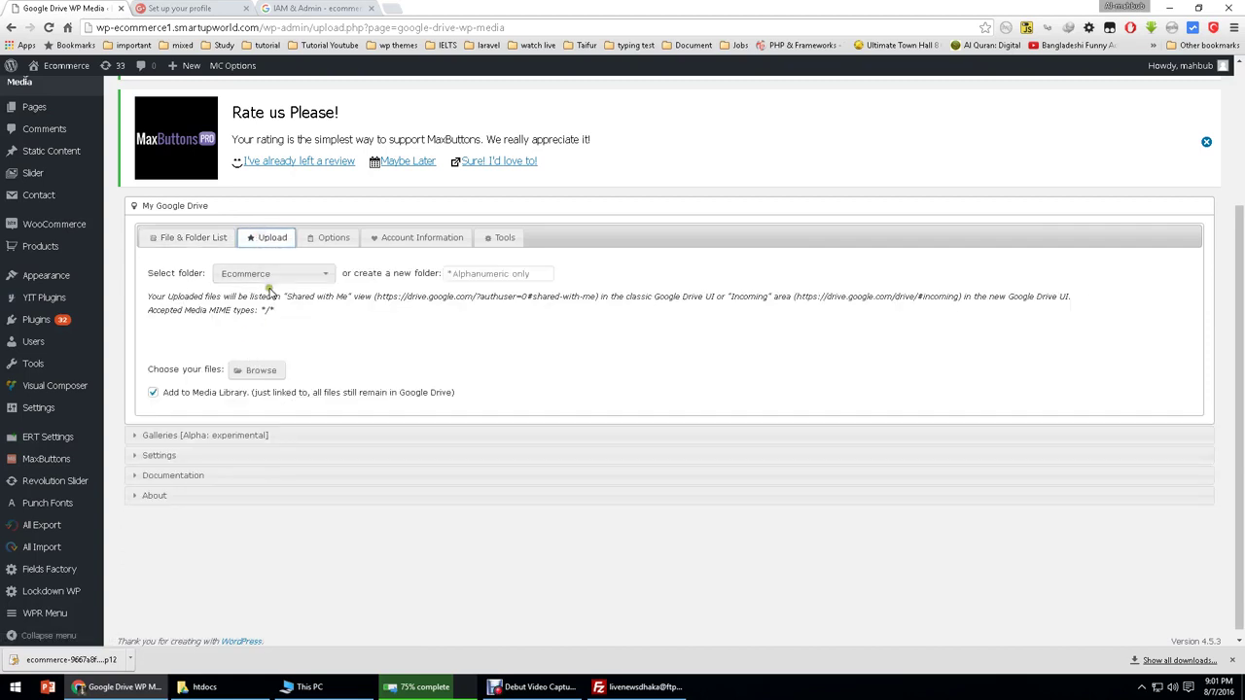
click(258, 371)
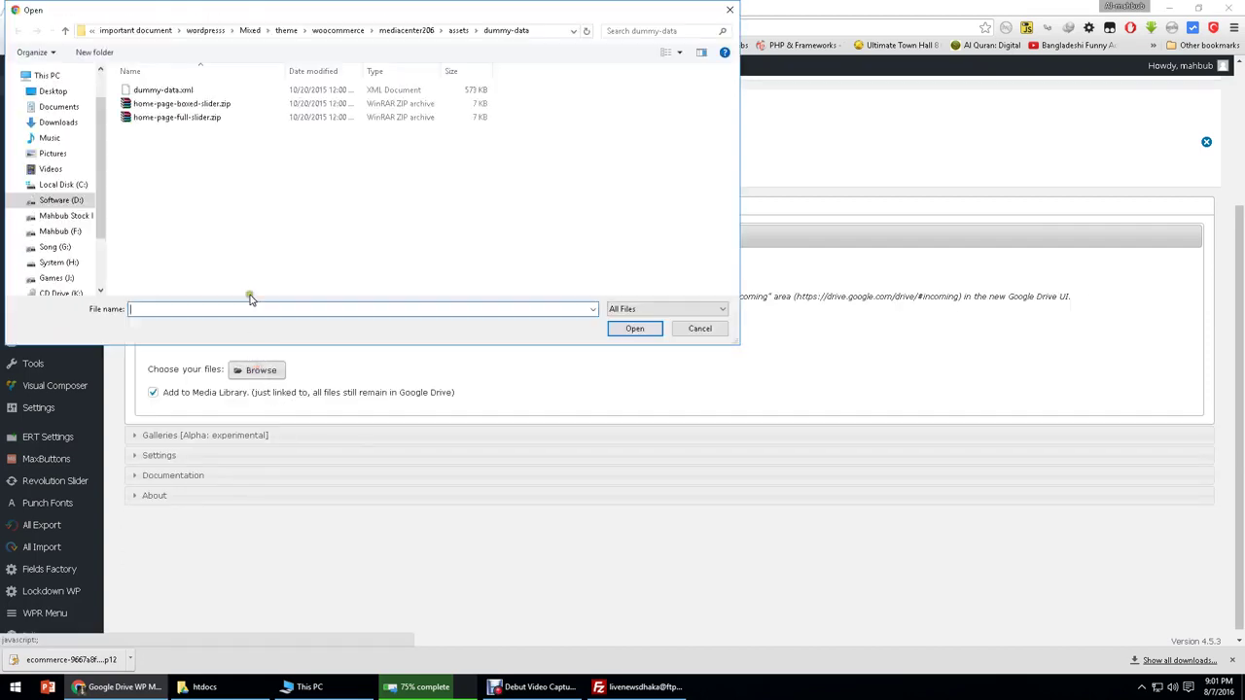
click(49, 137)
click(52, 153)
click(222, 124)
double_click(222, 125)
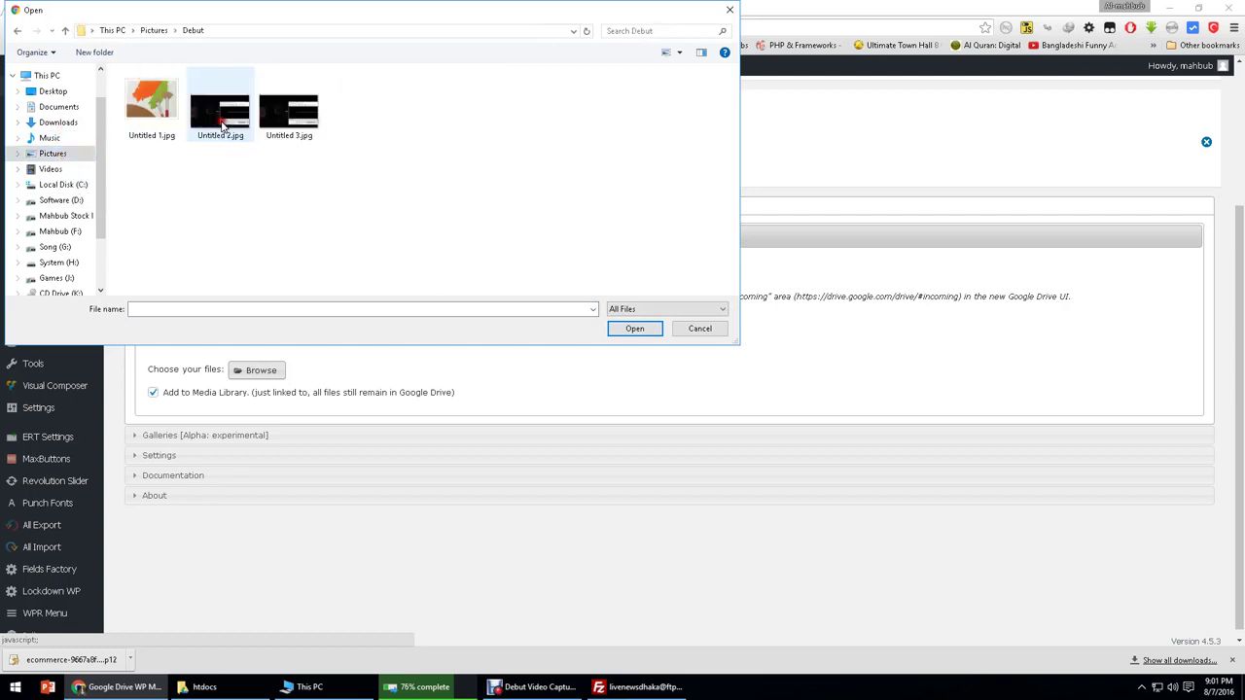
click(149, 135)
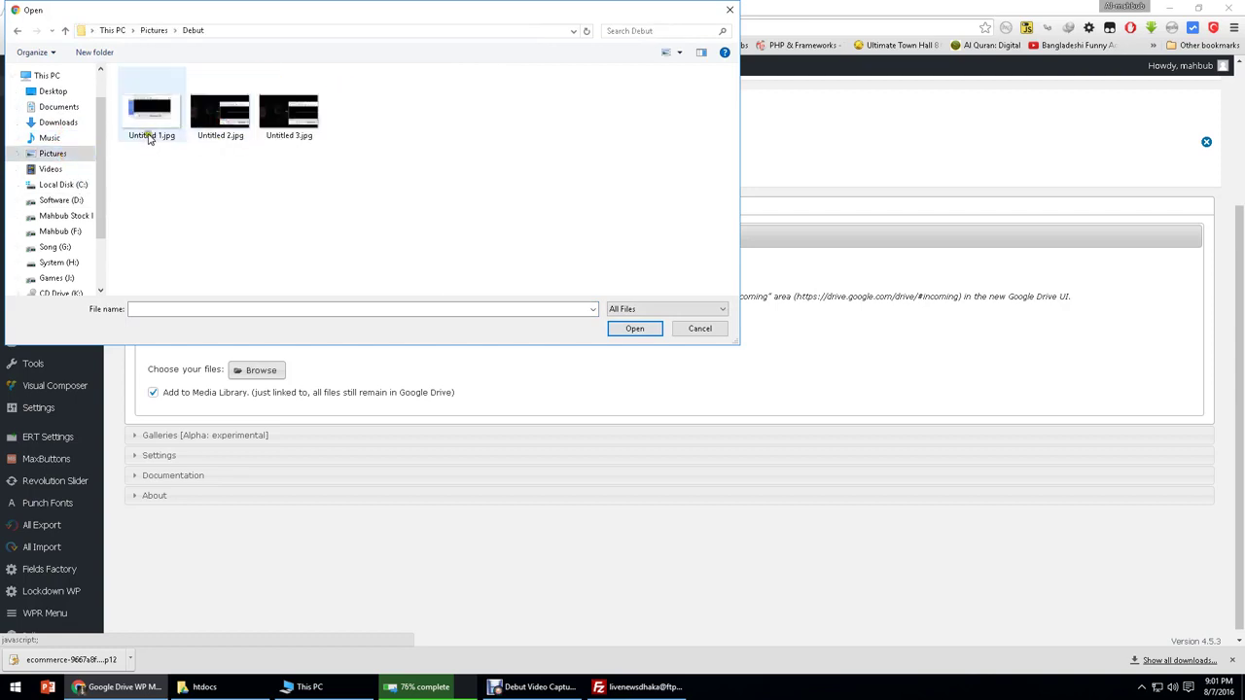
click(295, 136)
double_click(295, 137)
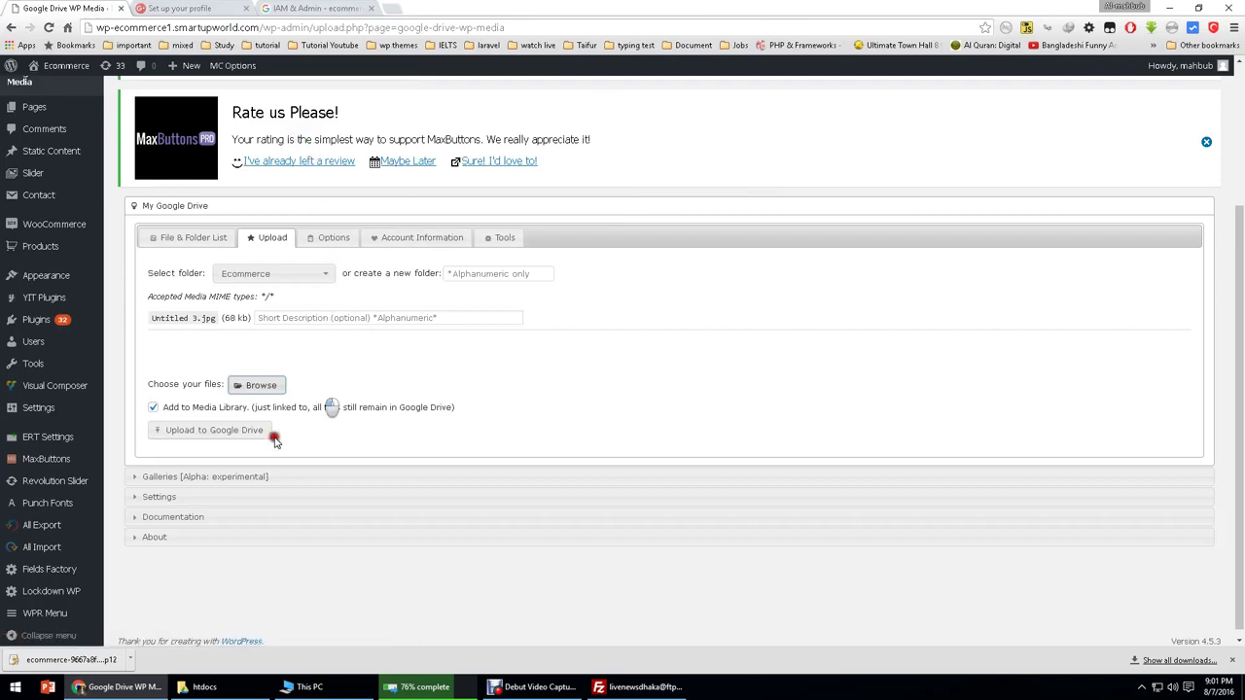
scroll(250, 431, down, 1)
click(220, 423)
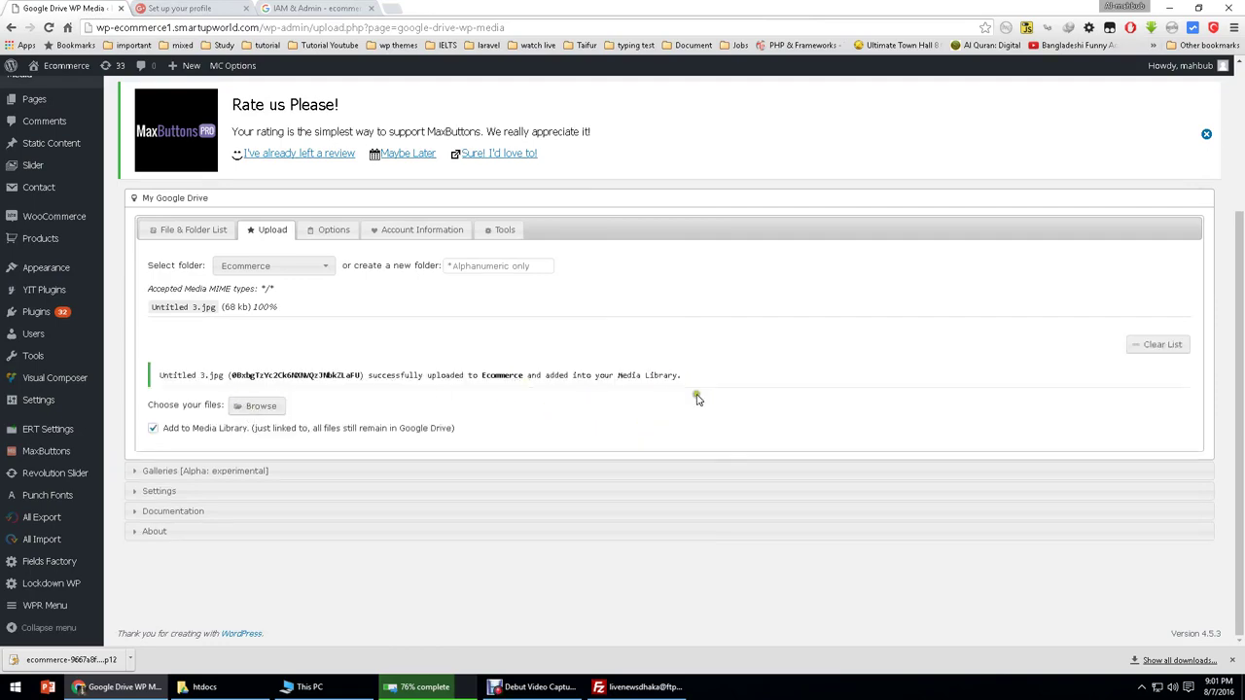
scroll(49, 248, up, 3)
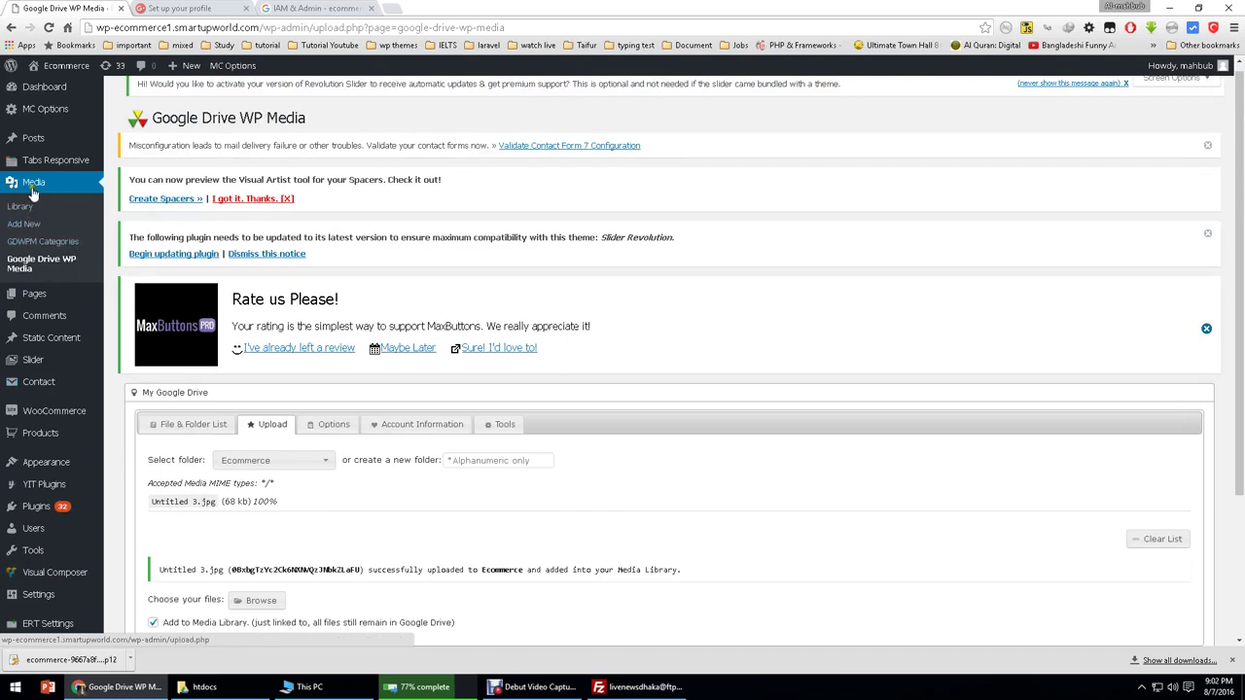
Step: In the Media Library, view Untitled 3.jpg's details and Google Drive URL, then close them
click(21, 207)
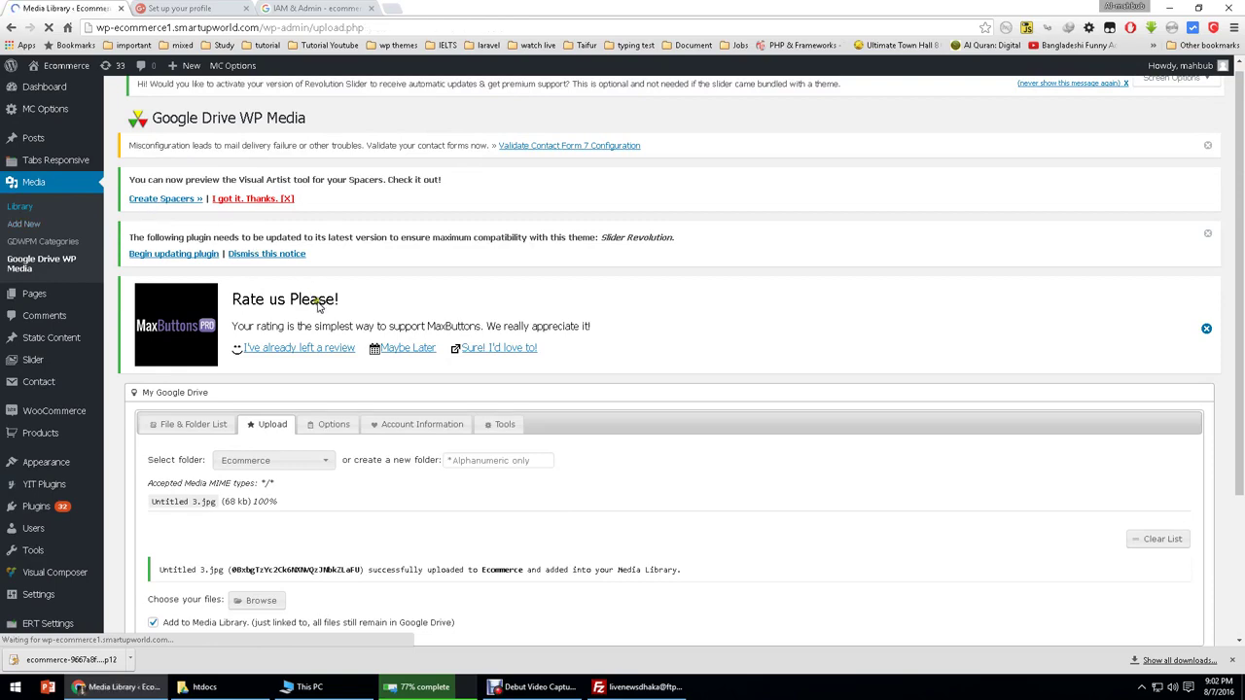
scroll(276, 407, down, 2)
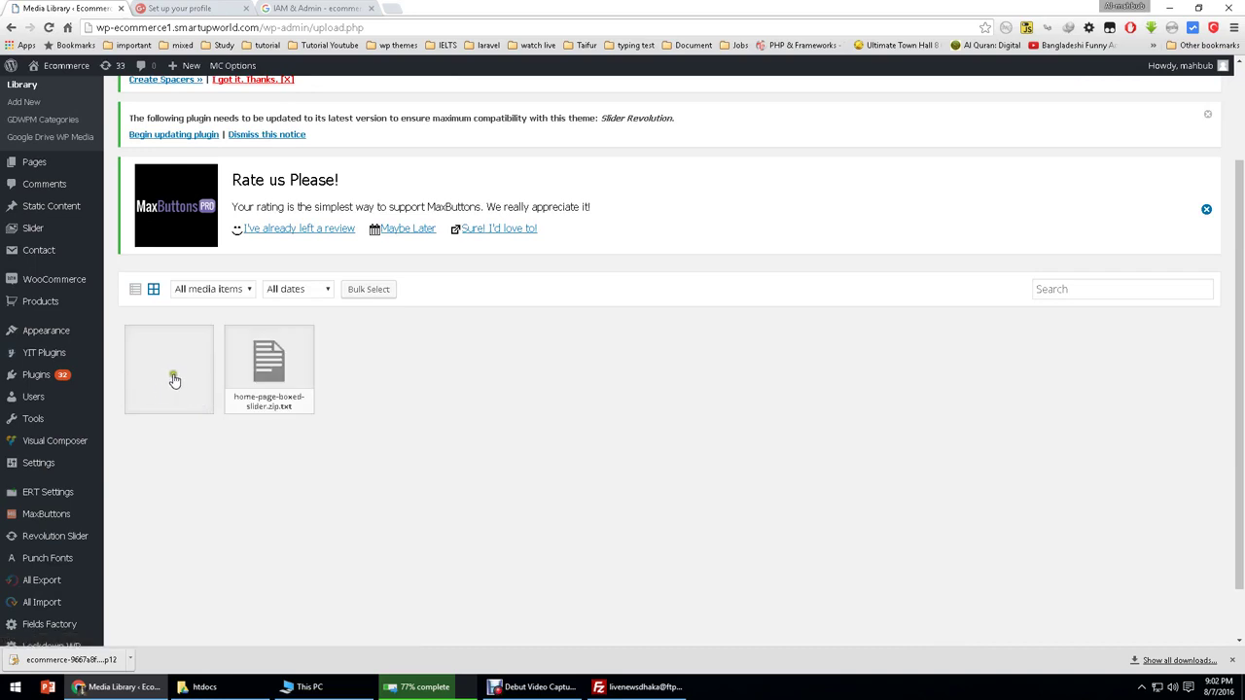
click(174, 381)
drag(986, 204, 1174, 242)
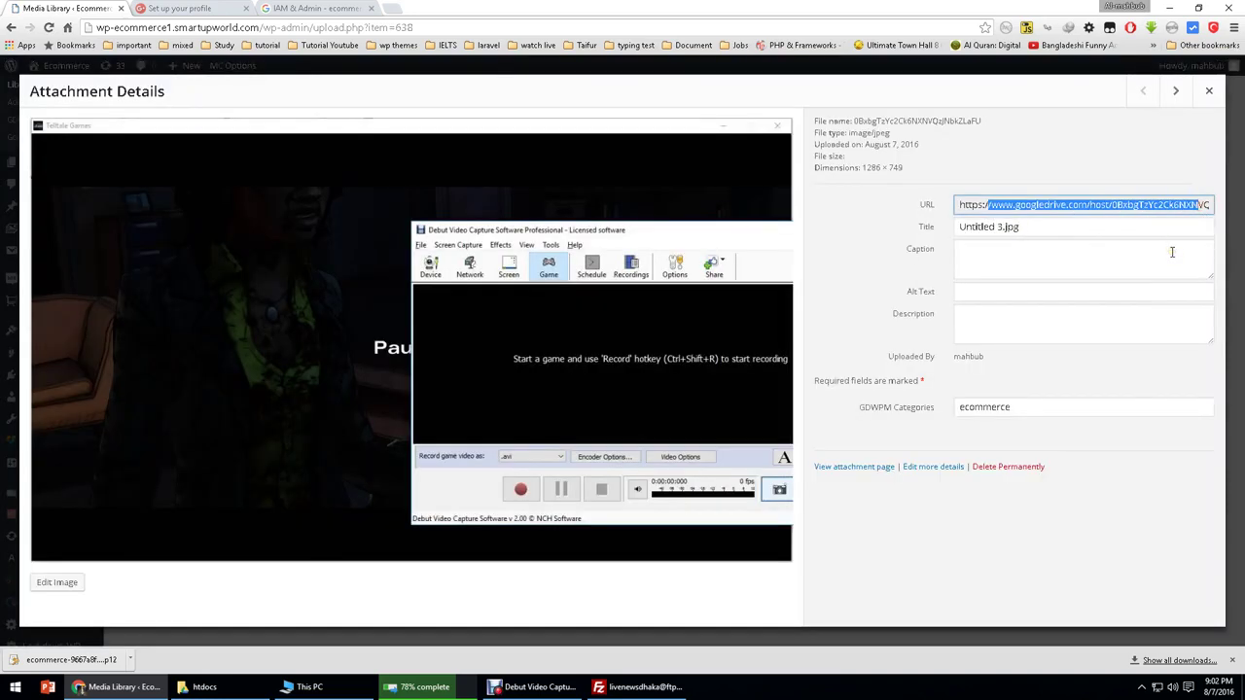
click(1209, 91)
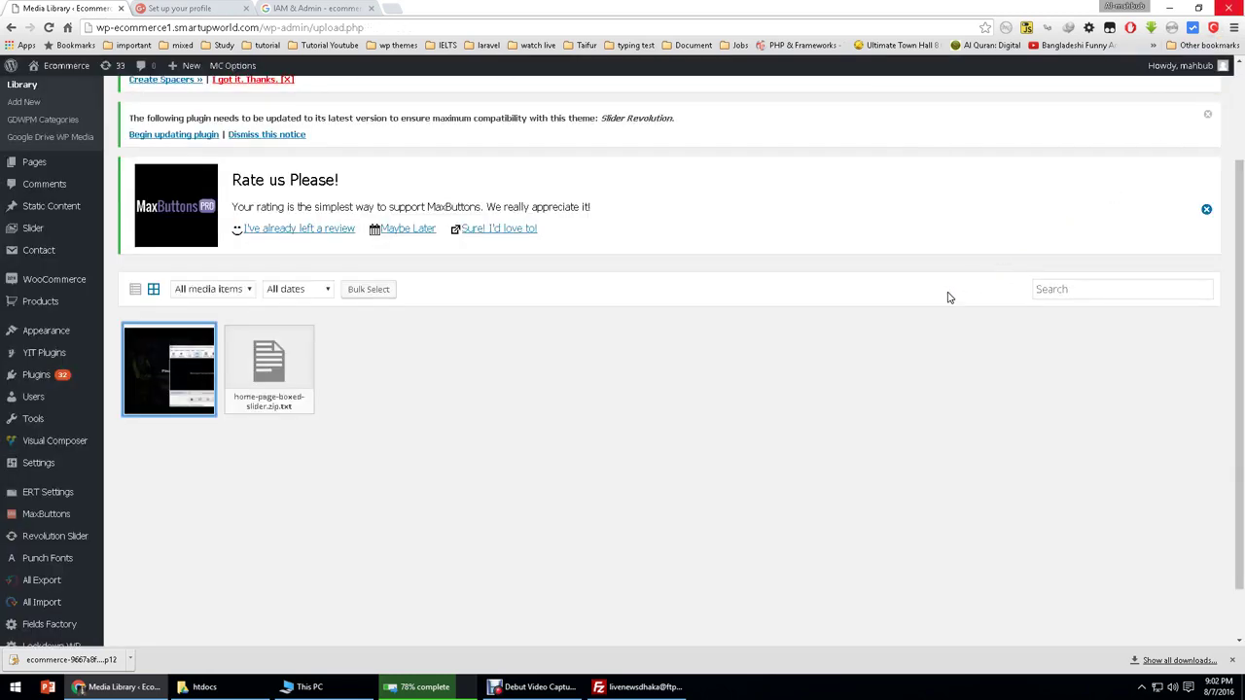